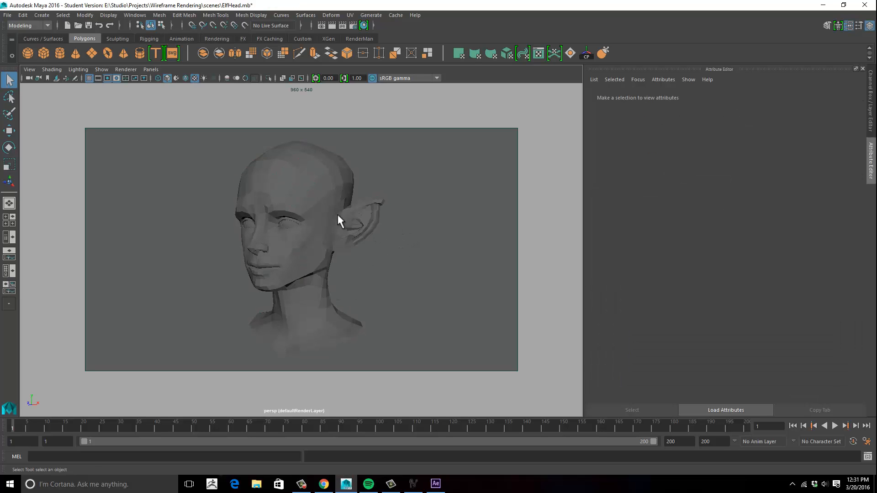
pyautogui.click(336, 213)
pyautogui.click(248, 223)
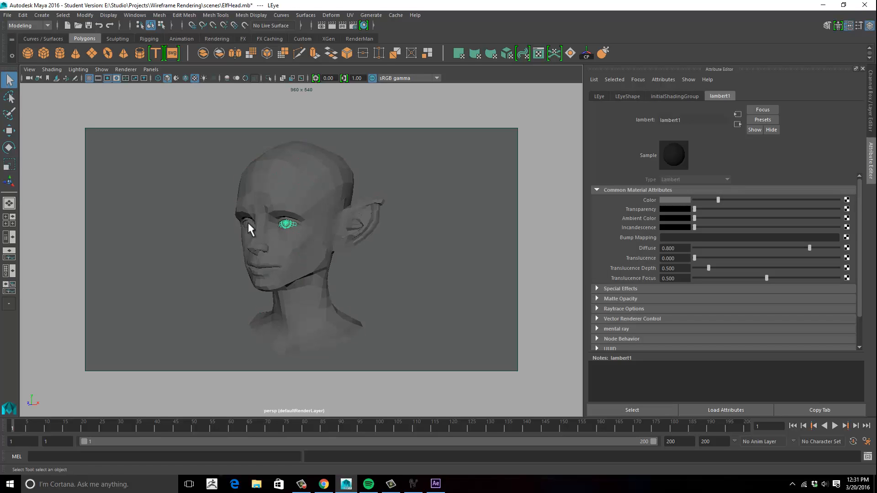
pyautogui.click(349, 249)
pyautogui.click(454, 226)
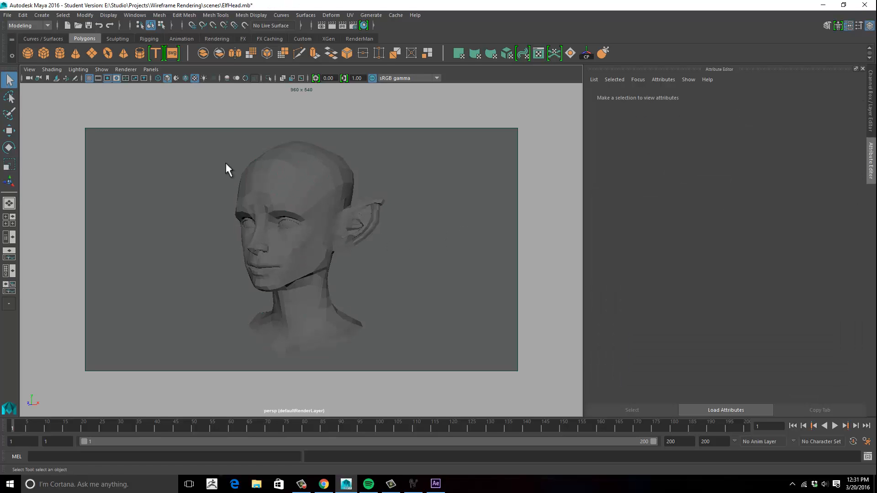
pyautogui.moveTo(227, 168); pyautogui.dragTo(415, 299)
pyautogui.moveTo(202, 150); pyautogui.dragTo(392, 318)
pyautogui.moveTo(201, 158); pyautogui.dragTo(422, 319)
pyautogui.click(378, 235)
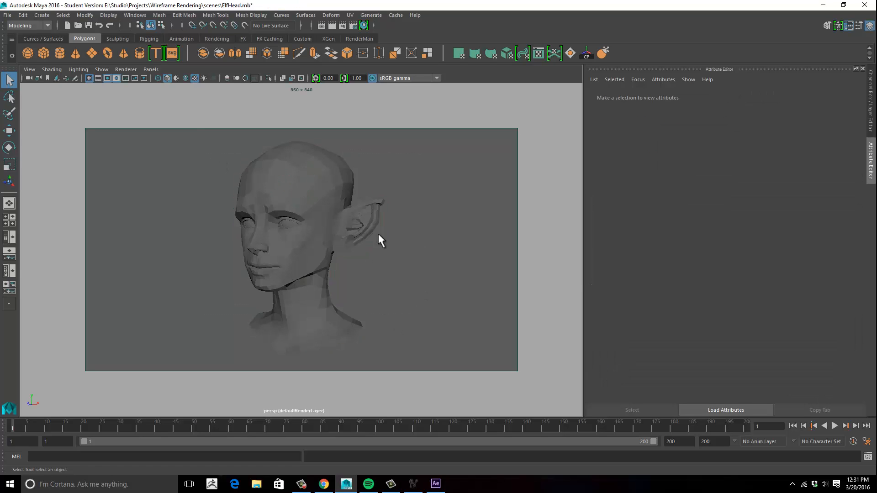
pyautogui.click(252, 232)
# - Assign a new mental ray mila_material to the head and both eyes
pyautogui.moveTo(206, 161); pyautogui.dragTo(409, 339)
pyautogui.moveTo(308, 182); pyautogui.dragTo(321, 408, button='right')
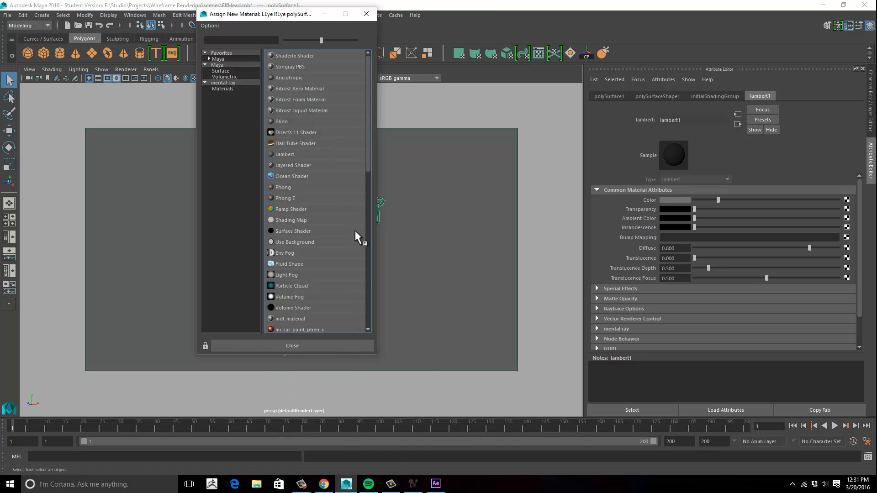
pyautogui.click(224, 88)
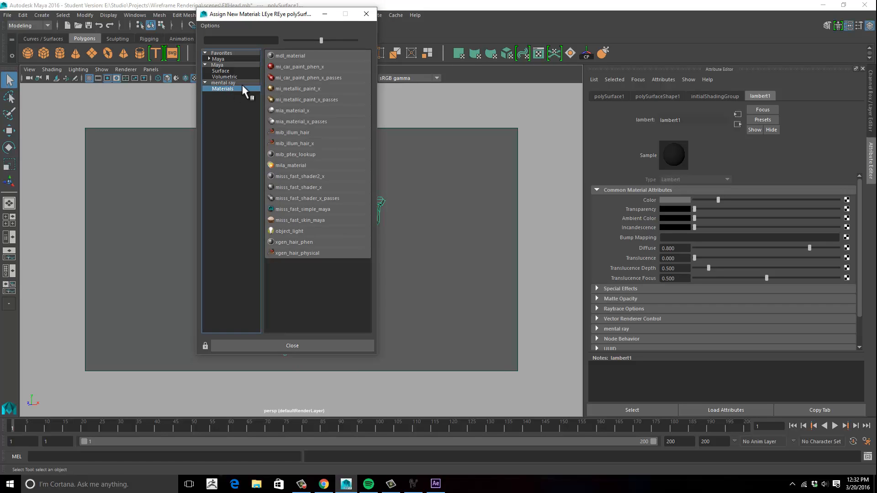
pyautogui.click(296, 166)
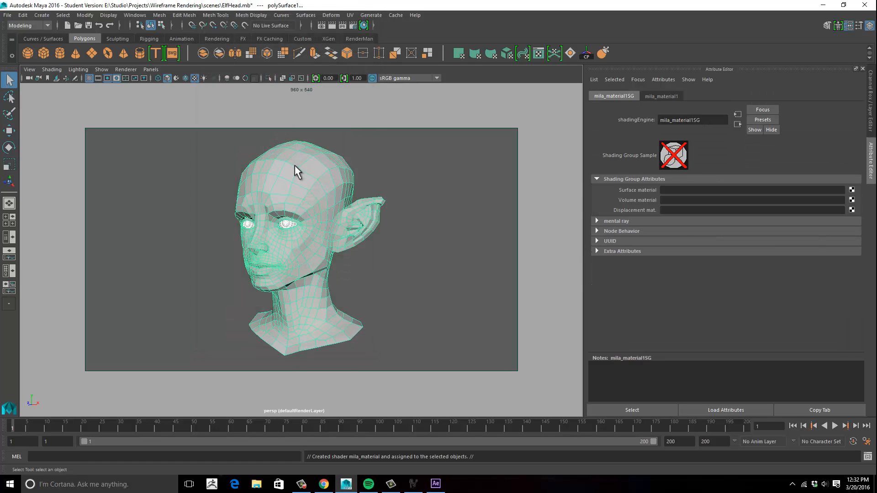
# - Darken the mila_material's base diffuse color to a medium grey and deselect the model
pyautogui.click(656, 97)
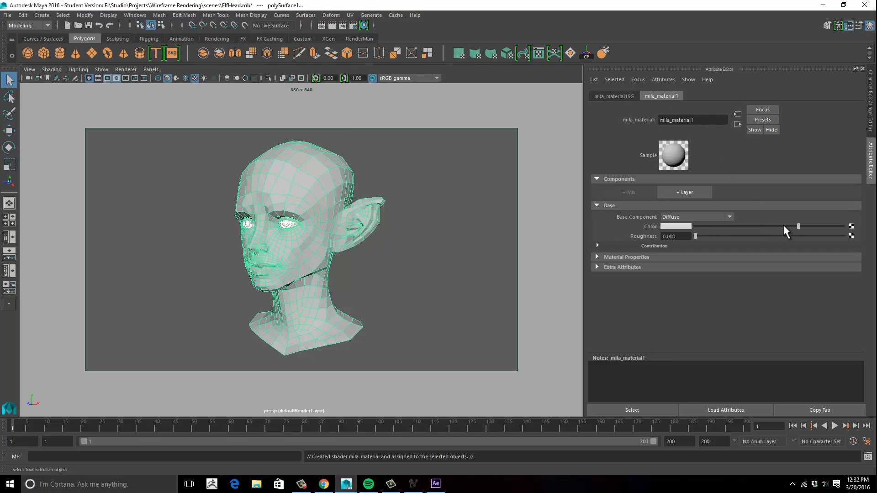
pyautogui.moveTo(784, 226); pyautogui.dragTo(727, 231)
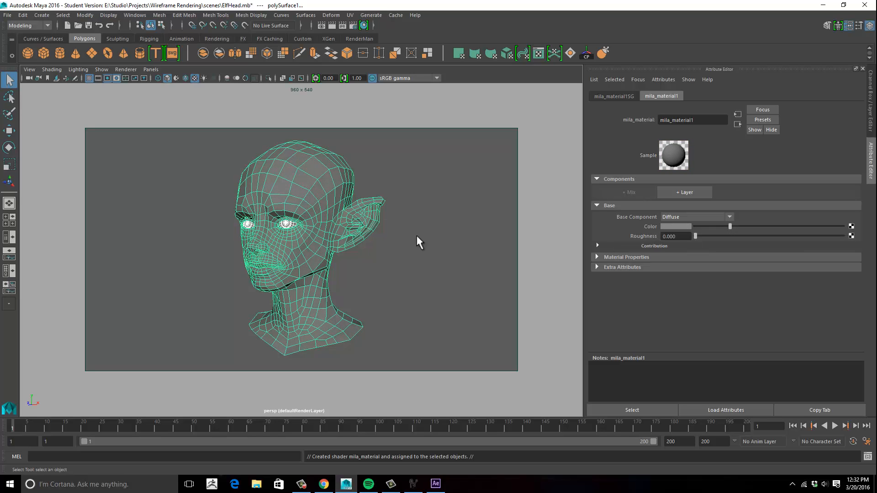
pyautogui.click(457, 220)
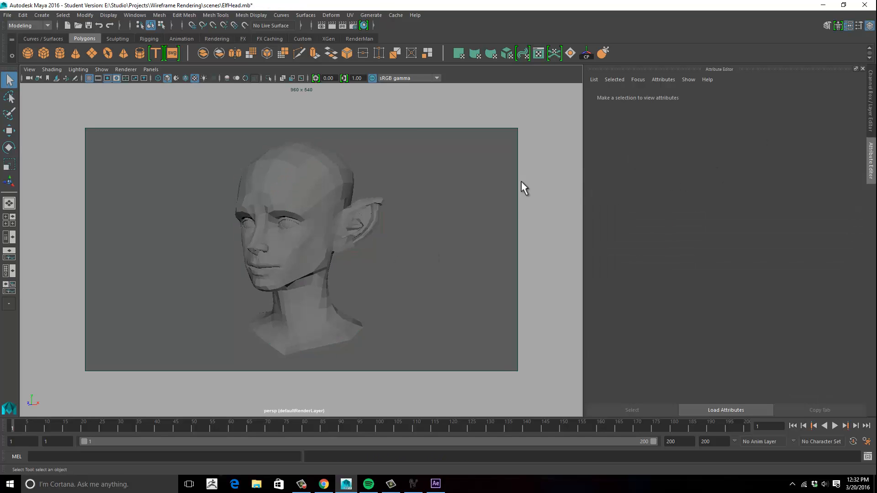
# - Create a render layer containing the head and both eyes and name it Wireframe Layer
pyautogui.click(375, 216)
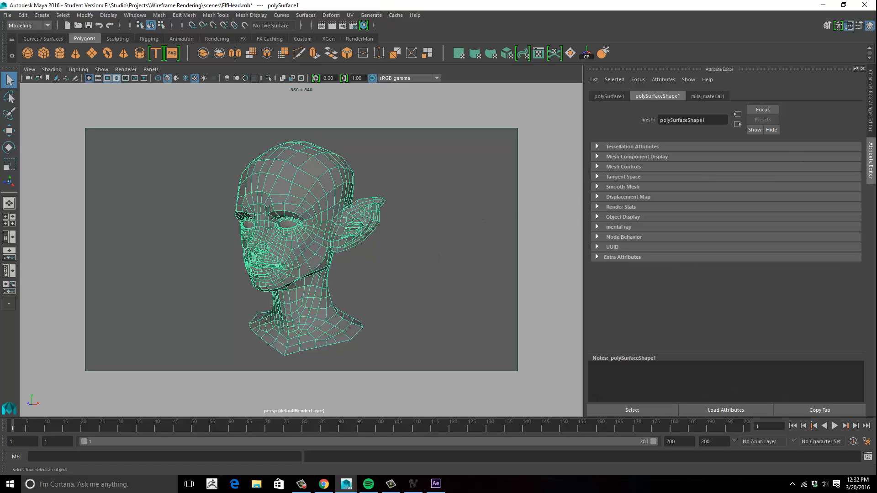
pyautogui.click(870, 86)
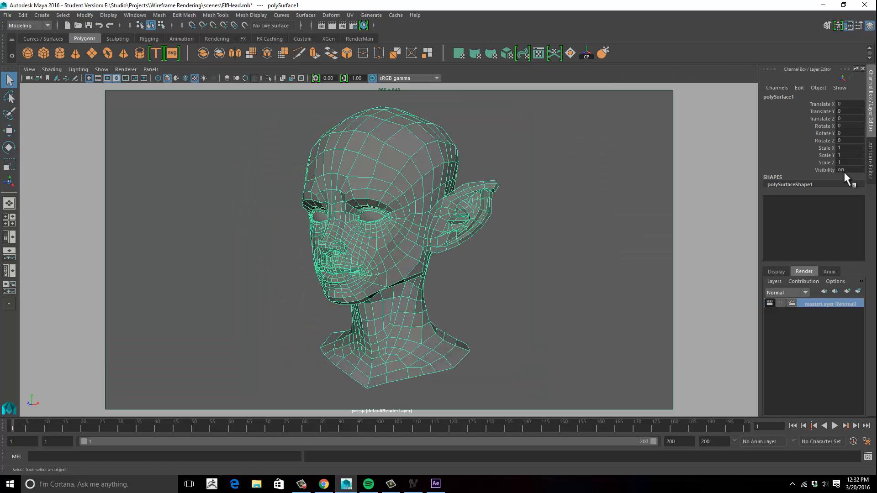
pyautogui.click(776, 272)
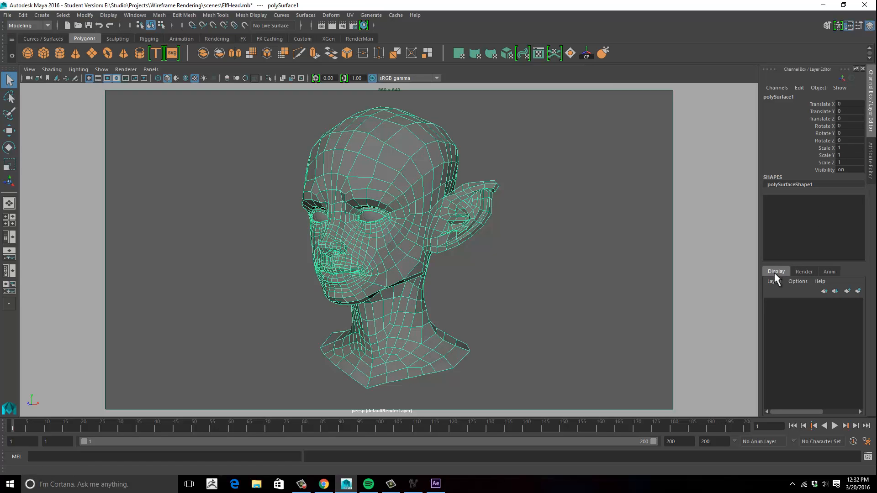
pyautogui.click(800, 272)
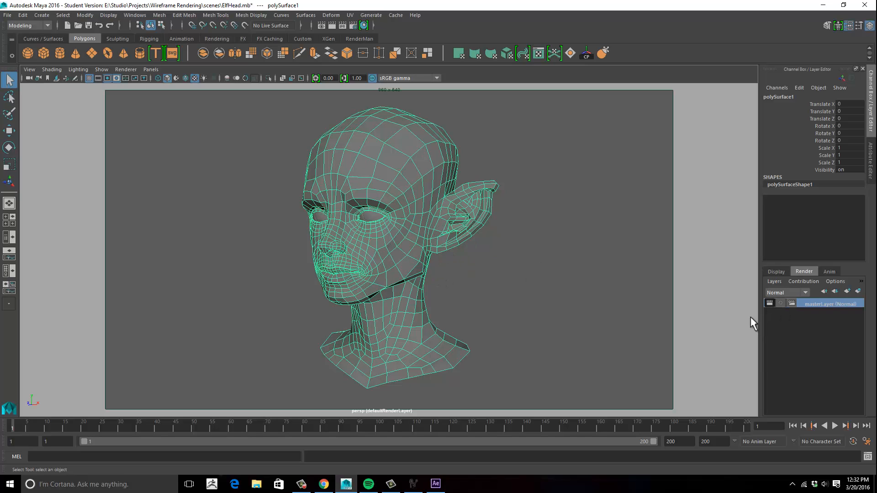
pyautogui.click(593, 251)
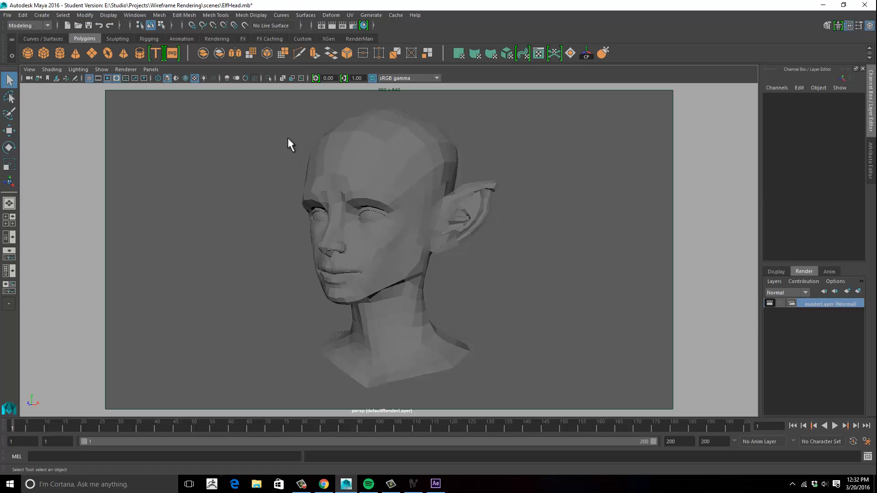
pyautogui.moveTo(300, 112); pyautogui.dragTo(518, 396)
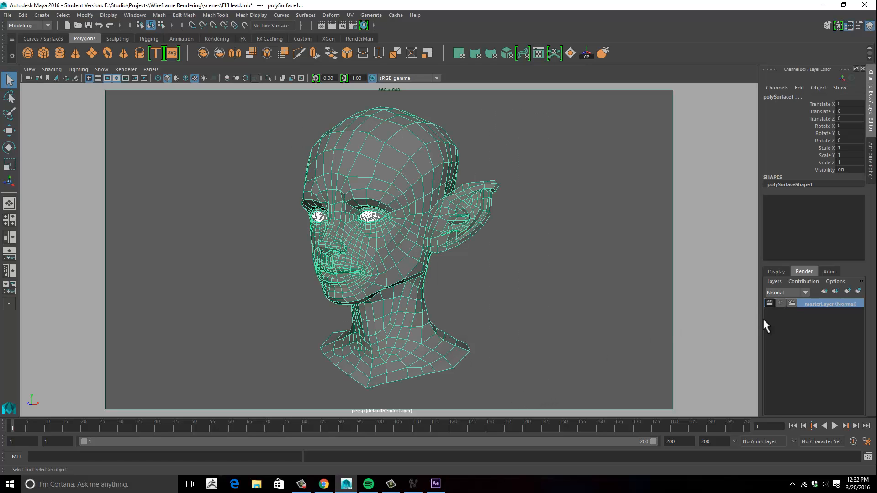
pyautogui.click(858, 291)
pyautogui.doubleClick(821, 303)
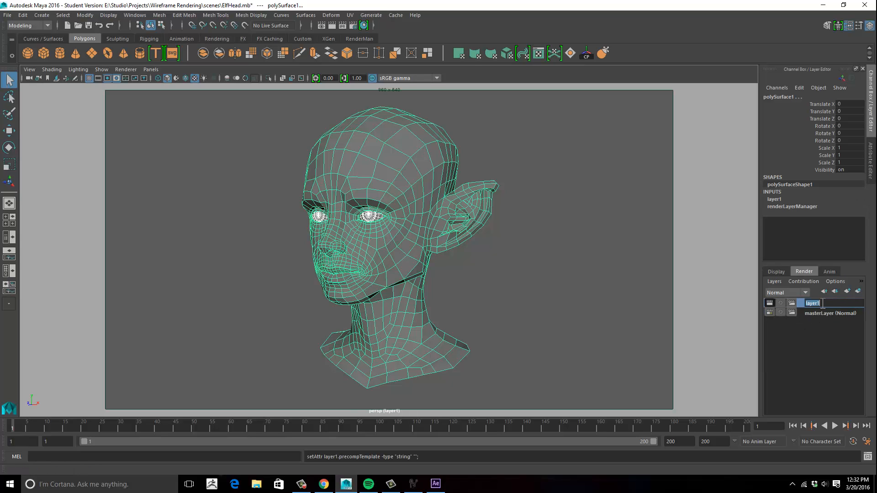
pyautogui.write('Wireframe Layer')
pyautogui.press('Return')
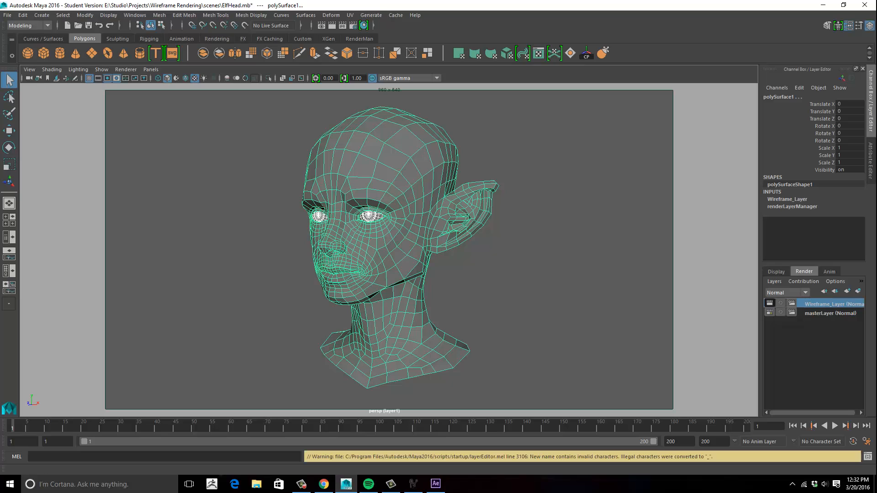
# - Make the wireframe render layer active and assign a new Surface Shader to the head and both eyes in it
pyautogui.click(549, 262)
pyautogui.click(813, 314)
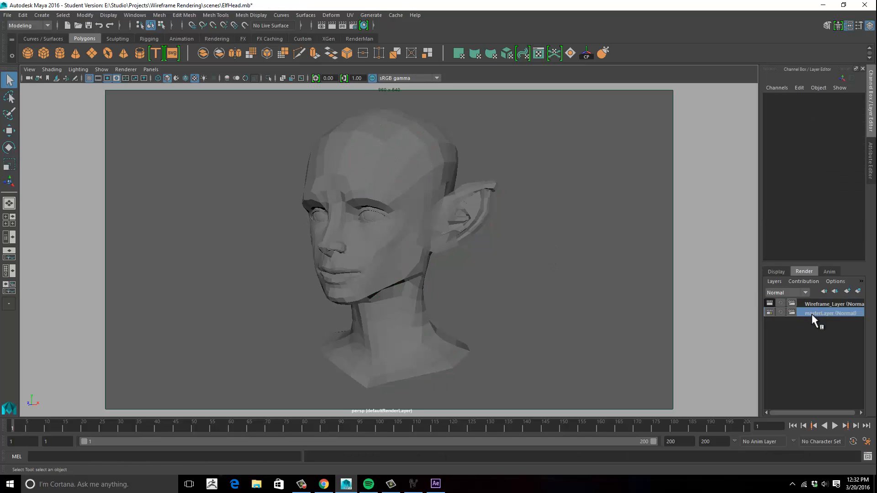
pyautogui.click(809, 305)
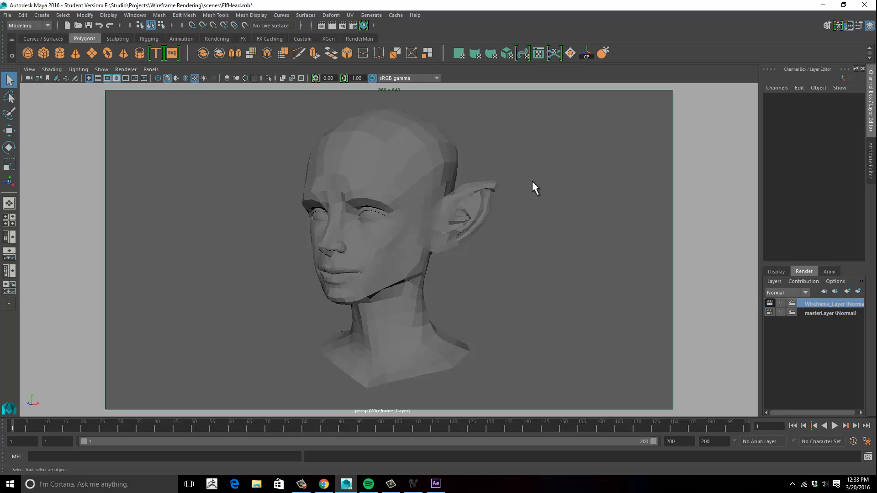
pyautogui.click(357, 214)
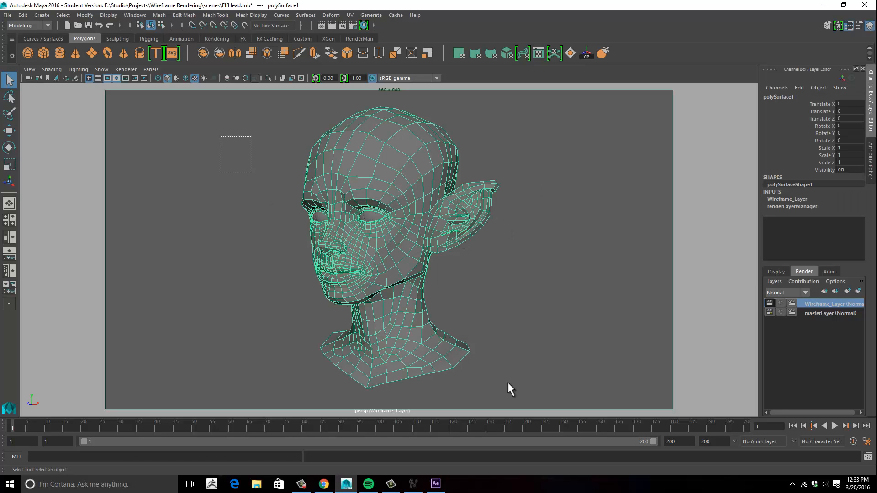
pyautogui.moveTo(511, 389); pyautogui.dragTo(550, 395)
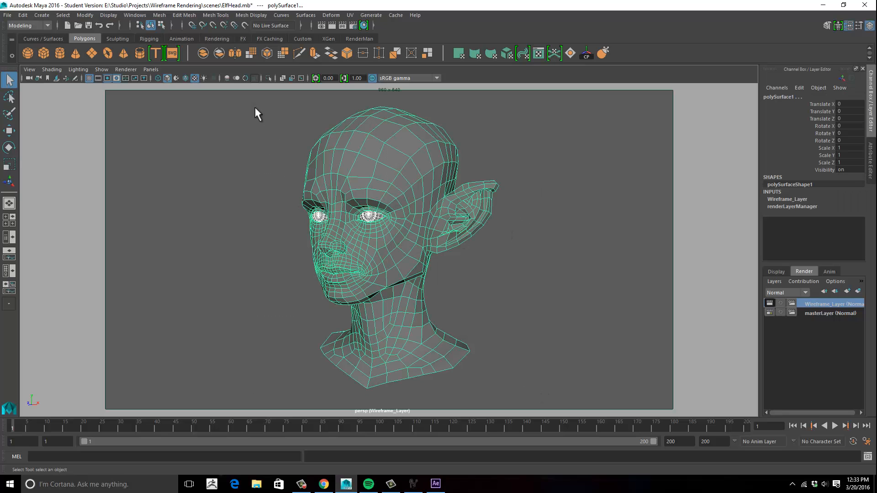
pyautogui.moveTo(255, 109); pyautogui.dragTo(547, 408)
pyautogui.rightClick(373, 141)
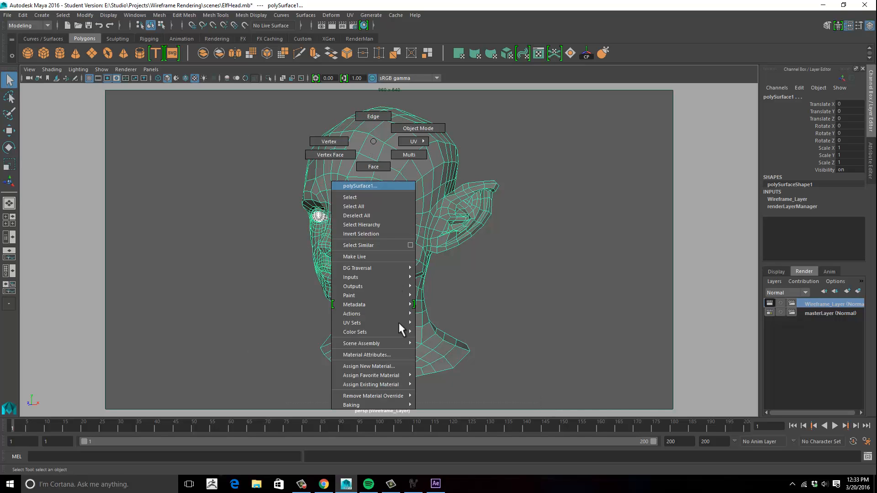
pyautogui.moveTo(397, 386)
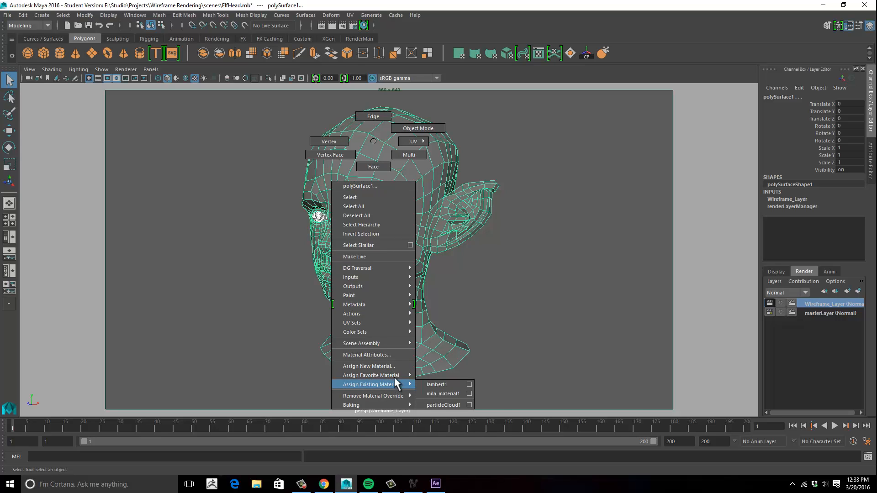
pyautogui.click(393, 366)
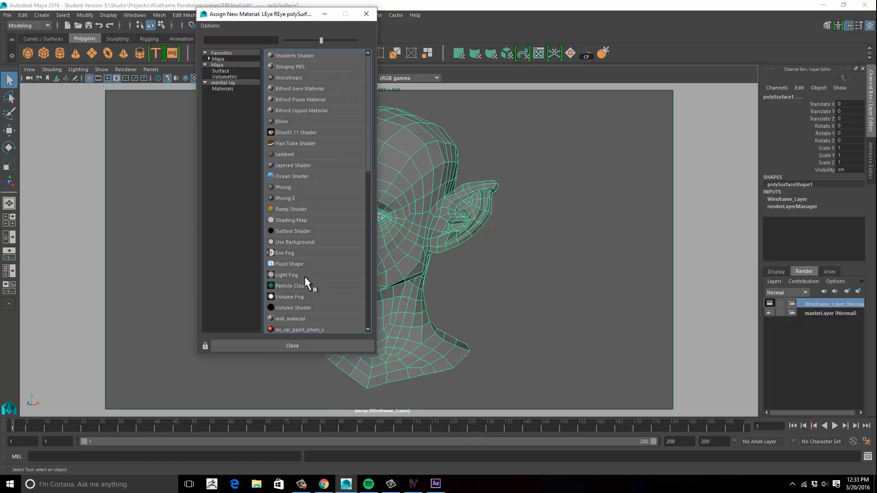
pyautogui.scroll(-15, 328, 307)
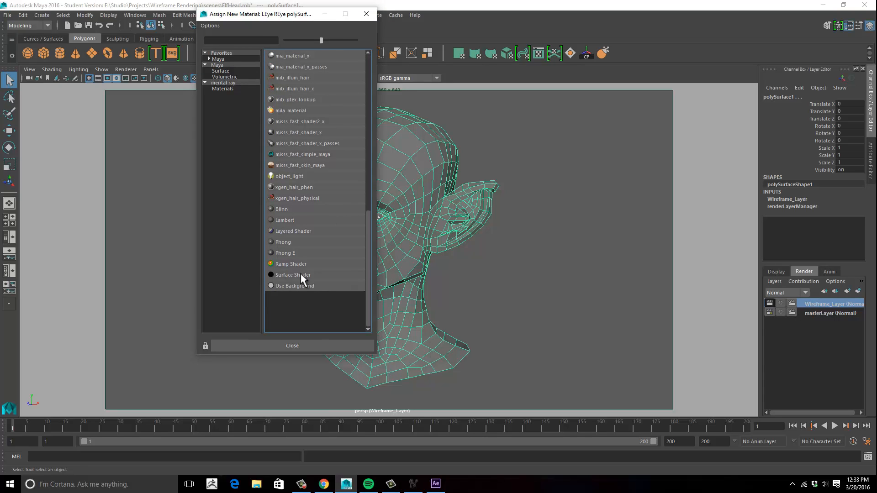
pyautogui.click(292, 275)
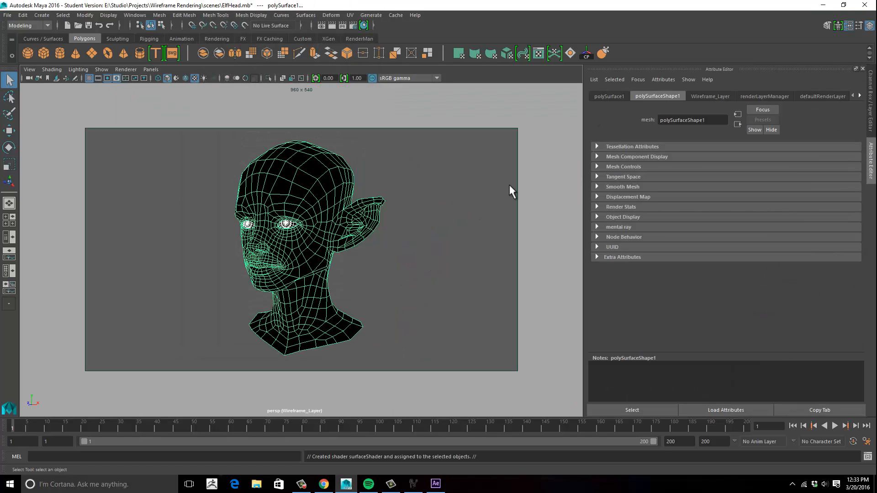
# - Delete the construction history of all objects in the scene
pyautogui.click(22, 15)
pyautogui.moveTo(91, 132)
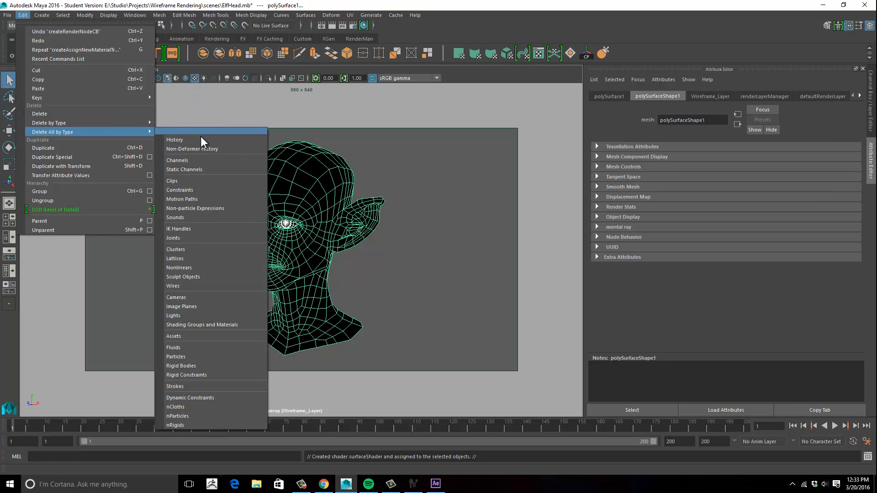
pyautogui.click(201, 139)
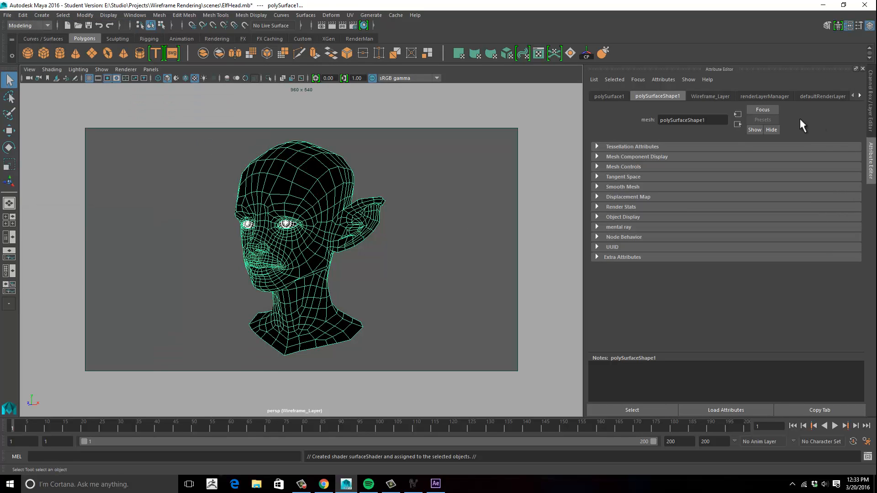
# - Reselect the head and both eyes and open the attributes of their Surface Shader material
pyautogui.click(859, 96)
pyautogui.click(450, 215)
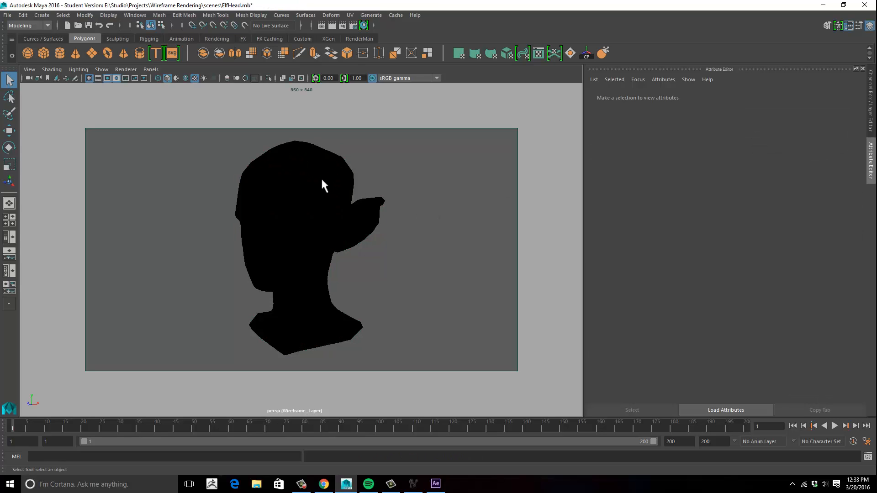
pyautogui.moveTo(197, 146); pyautogui.dragTo(452, 346)
pyautogui.rightClick(296, 195)
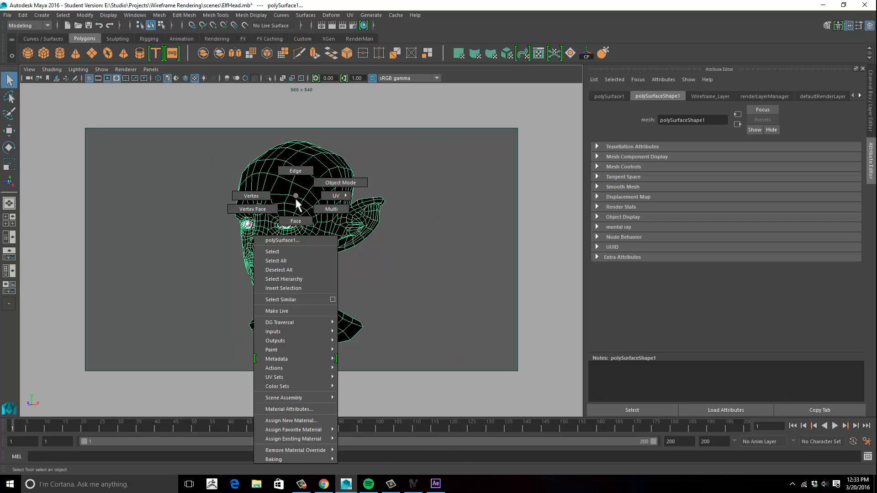
pyautogui.click(297, 408)
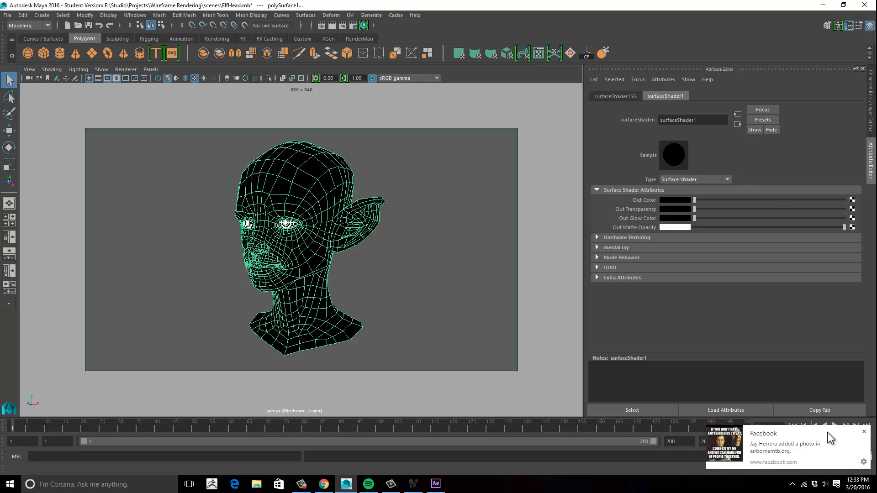
pyautogui.click(864, 432)
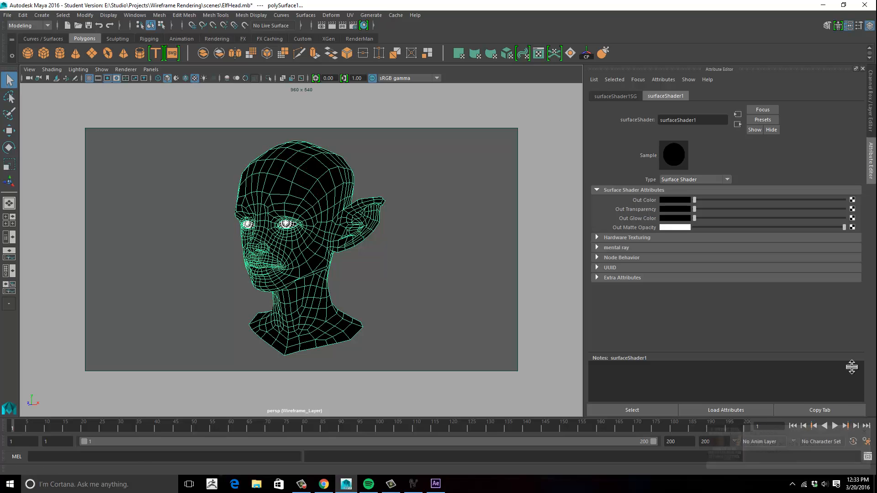
# - Map a Ramp texture to the Surface Shader's Out Color
pyautogui.click(852, 199)
pyautogui.moveTo(218, 42); pyautogui.dragTo(445, 29)
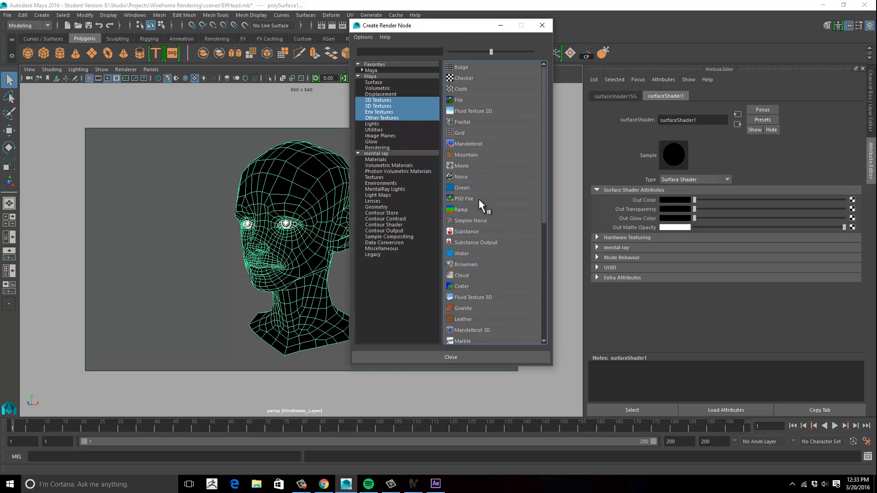
pyautogui.click(466, 209)
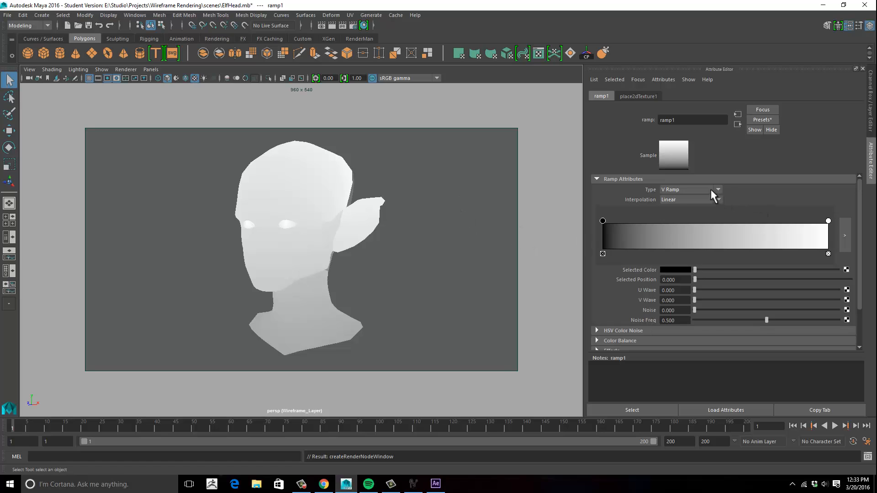
# - Set the ramp's type to Box Ramp and its interpolation to None
pyautogui.click(693, 191)
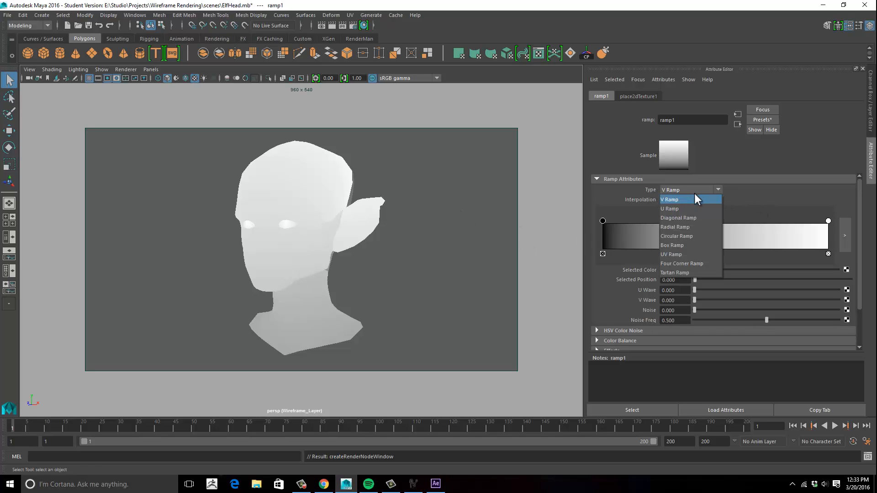
pyautogui.click(689, 246)
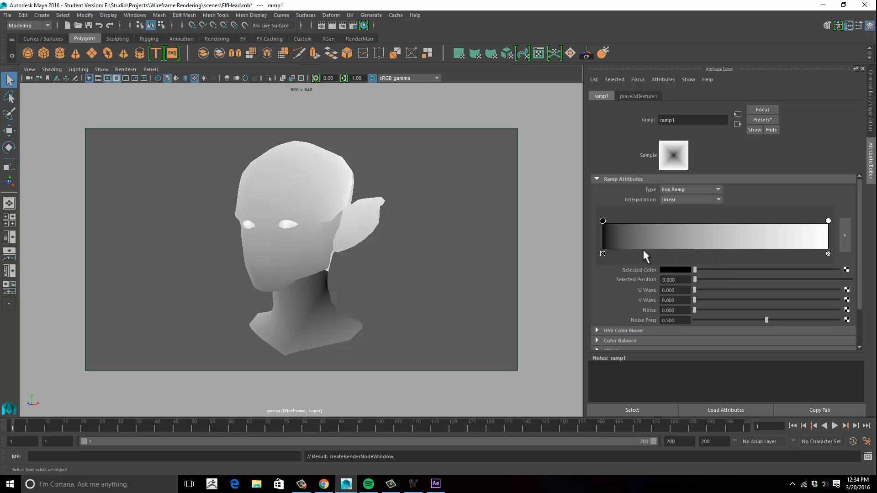
pyautogui.click(676, 200)
pyautogui.click(678, 212)
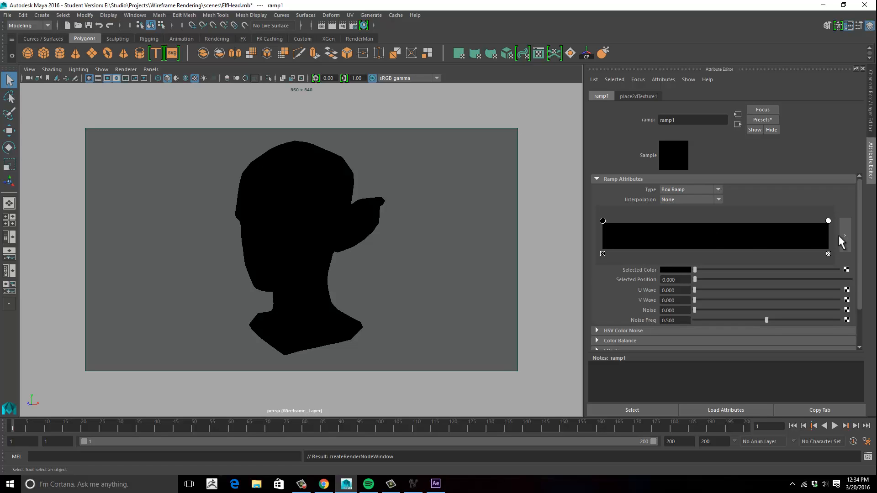
# - Move the ramp's white colour marker inward to a position of about 0.951 for a thin white border
pyautogui.moveTo(829, 221); pyautogui.dragTo(825, 221)
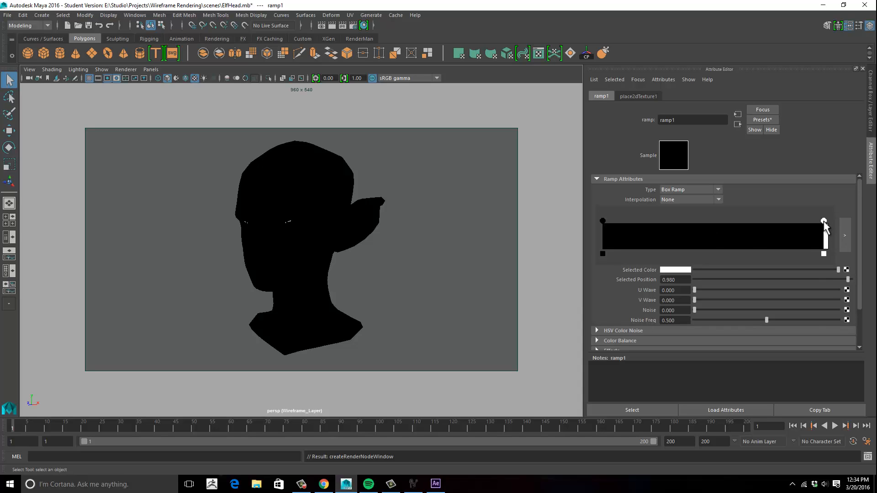
pyautogui.keyDown('alt'); pyautogui.moveTo(378, 263); pyautogui.dragTo(439, 267); pyautogui.keyUp('alt')
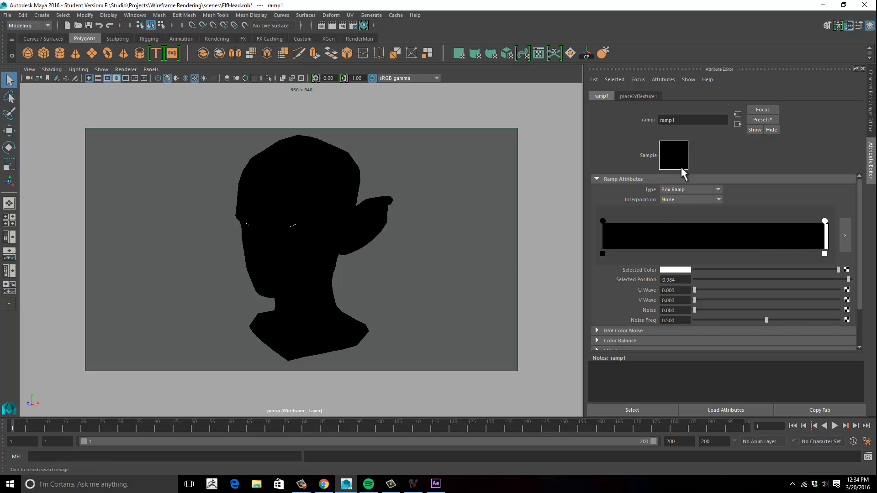
pyautogui.moveTo(824, 221); pyautogui.dragTo(799, 220)
pyautogui.moveTo(778, 232); pyautogui.dragTo(818, 229)
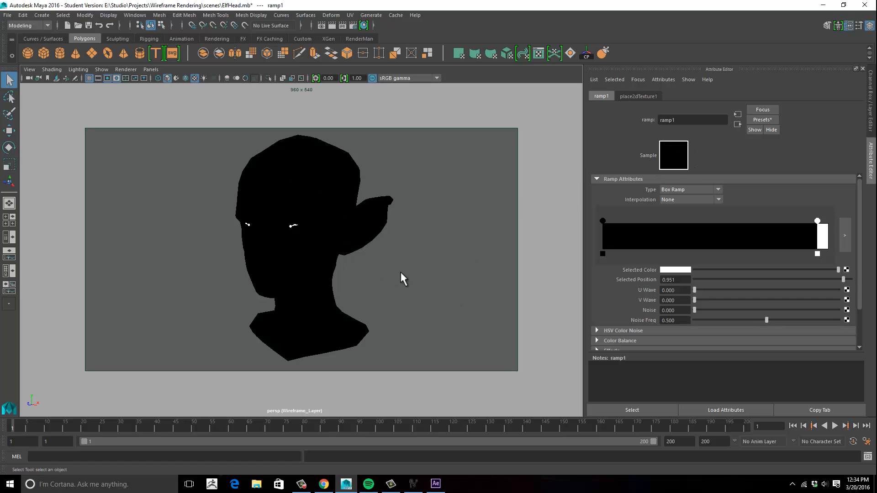
pyautogui.keyDown('alt'); pyautogui.moveTo(401, 276); pyautogui.dragTo(403, 269); pyautogui.keyUp('alt')
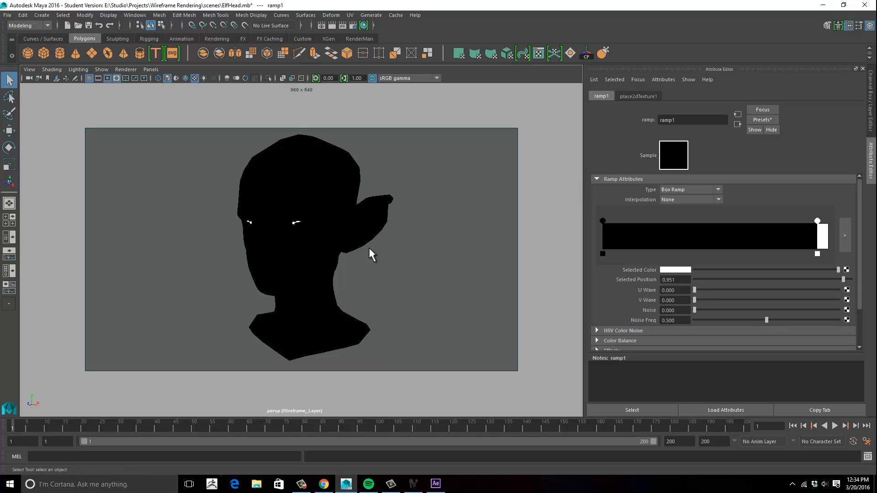
# - Select the head and both eyes, view them in masterLayer, and return to Wireframe_Layer
pyautogui.moveTo(214, 137); pyautogui.dragTo(386, 361)
pyautogui.moveTo(197, 129); pyautogui.dragTo(427, 364)
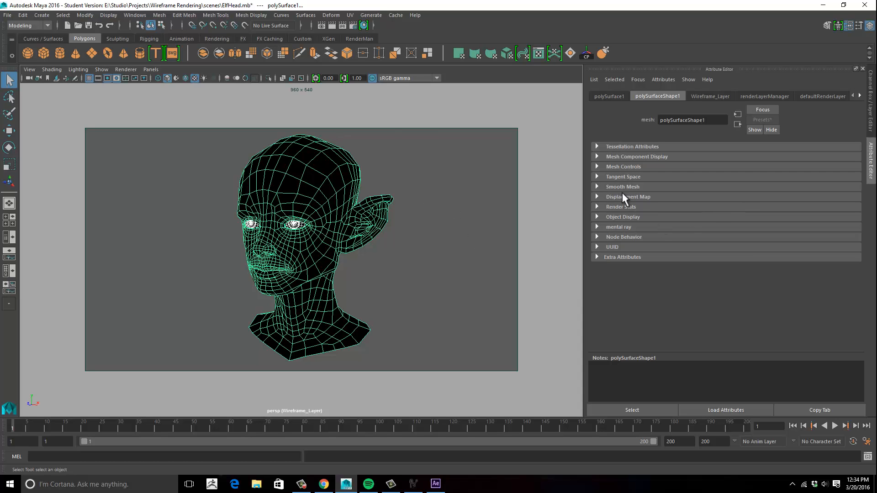
pyautogui.click(870, 101)
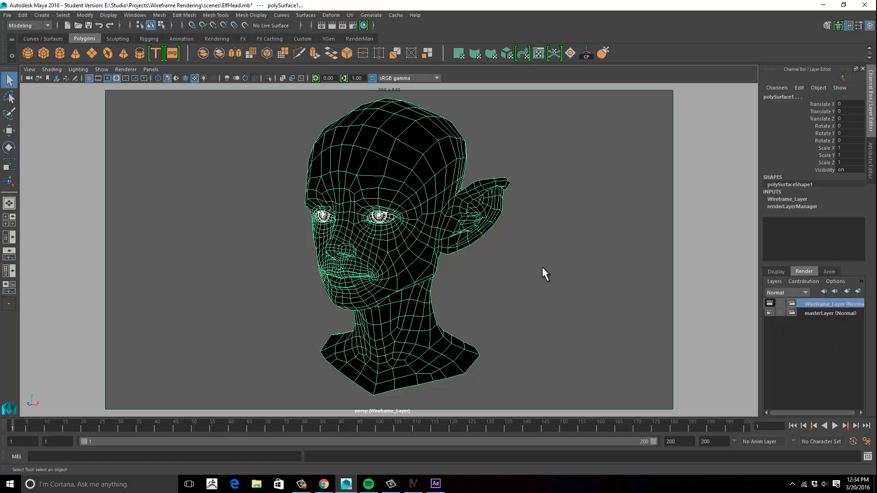
pyautogui.click(821, 313)
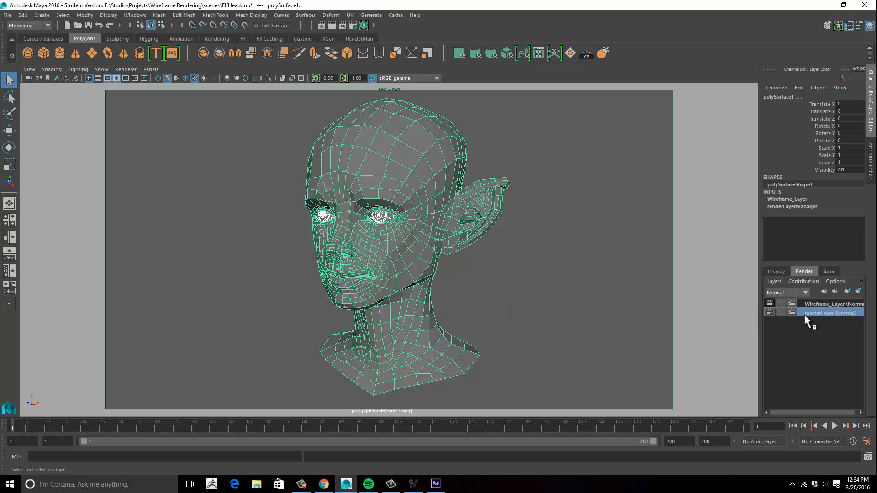
pyautogui.click(823, 304)
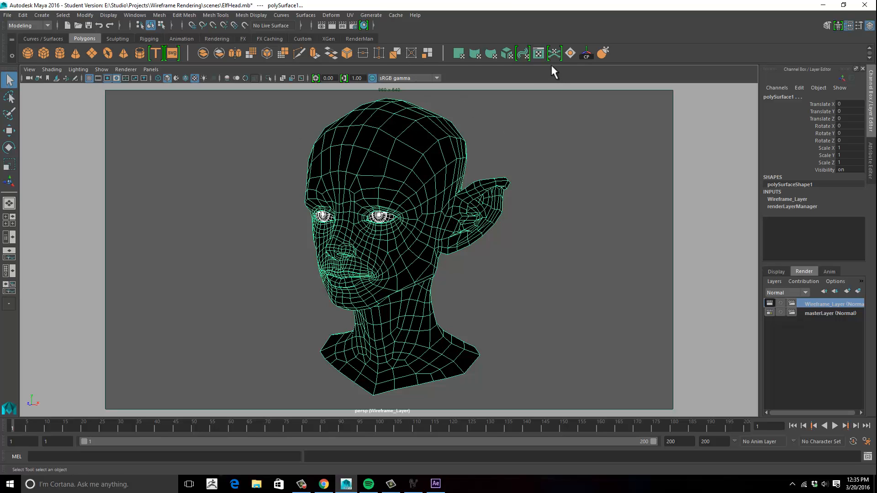
# - Open the UV Editor for the selected meshes and arrange its window beside the head
pyautogui.click(539, 54)
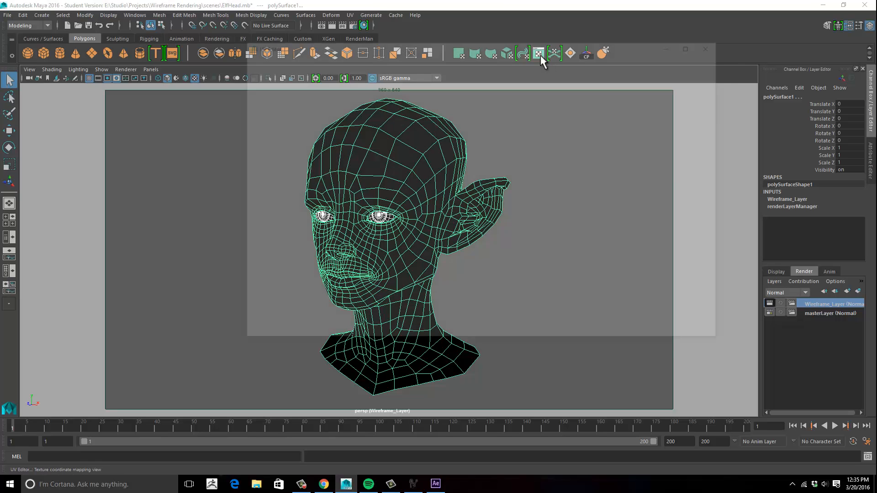
pyautogui.moveTo(489, 46); pyautogui.dragTo(705, 34)
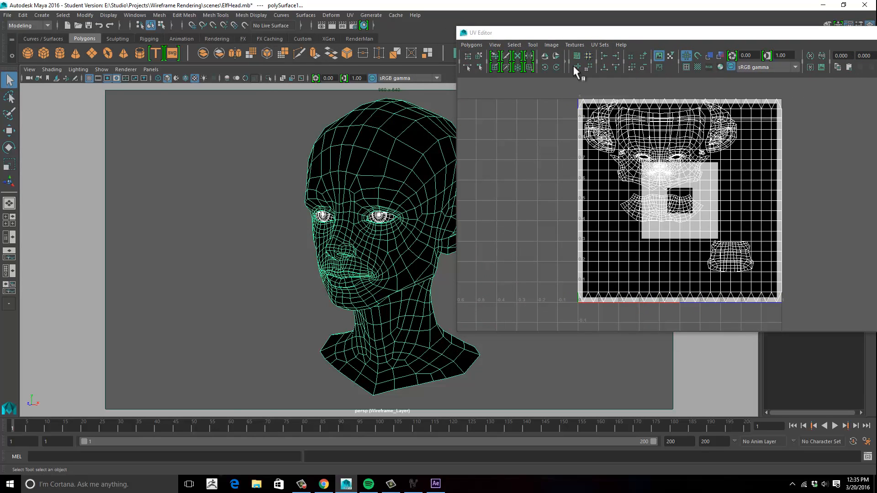
pyautogui.moveTo(551, 38); pyautogui.dragTo(485, 37)
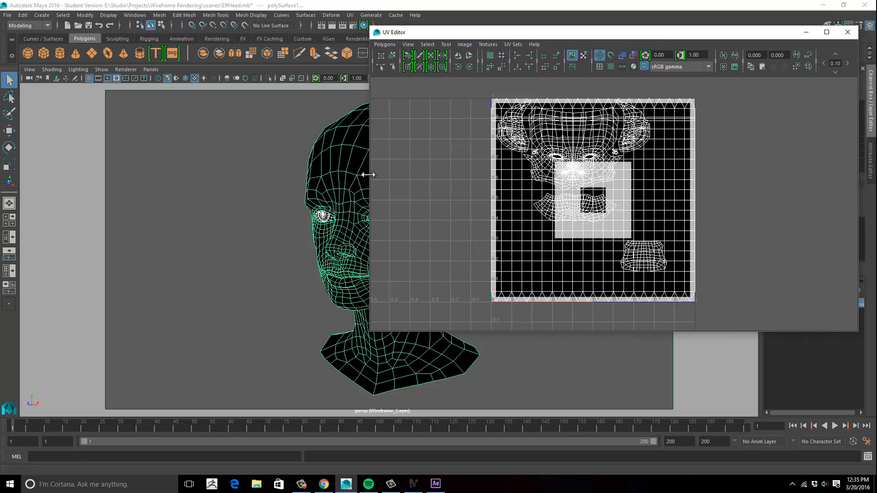
pyautogui.moveTo(367, 174); pyautogui.dragTo(481, 174)
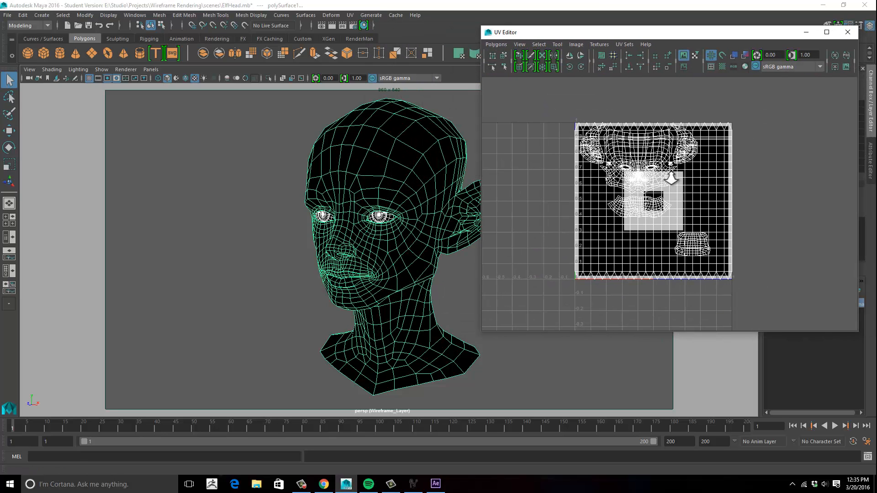
pyautogui.scroll(2, 714, 180)
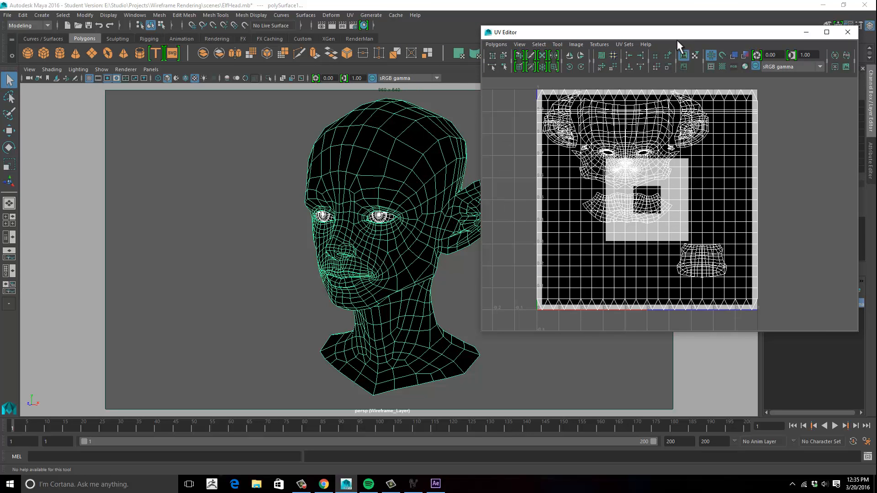
pyautogui.moveTo(658, 32); pyautogui.dragTo(623, 32)
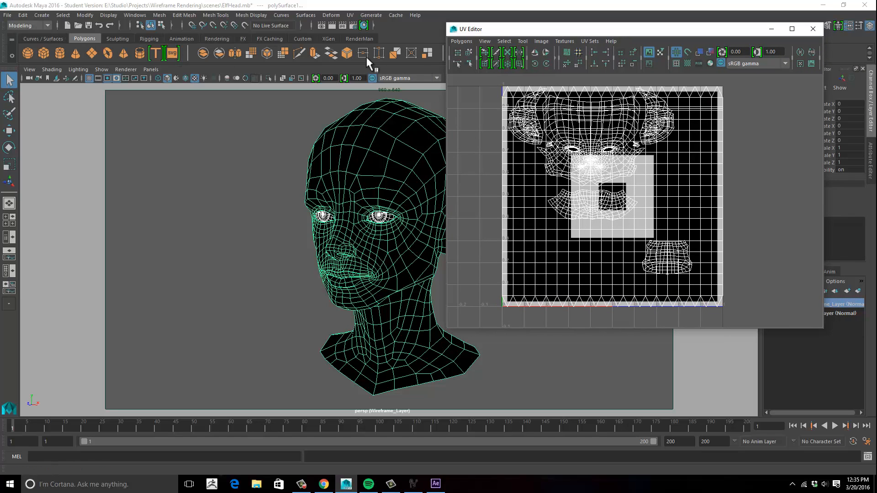
# - Create a new UV set named WireframeSet for the head and both eyes in the UV Set Editor
pyautogui.click(352, 15)
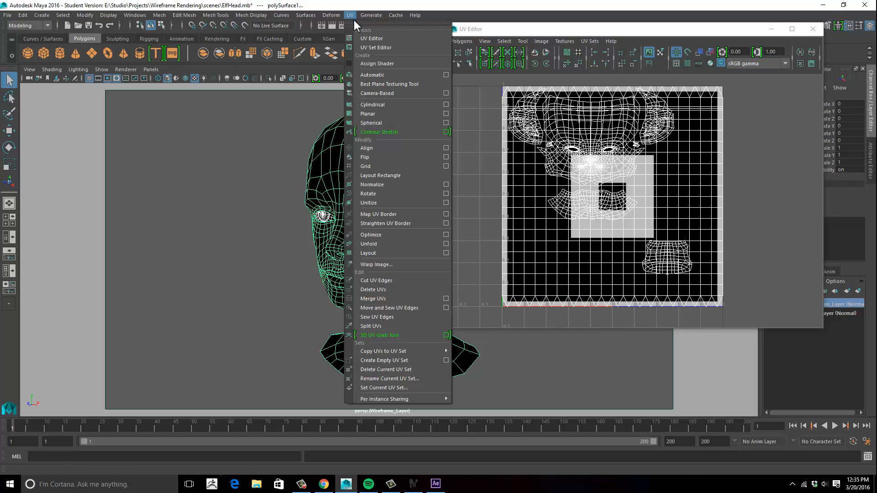
pyautogui.click(368, 49)
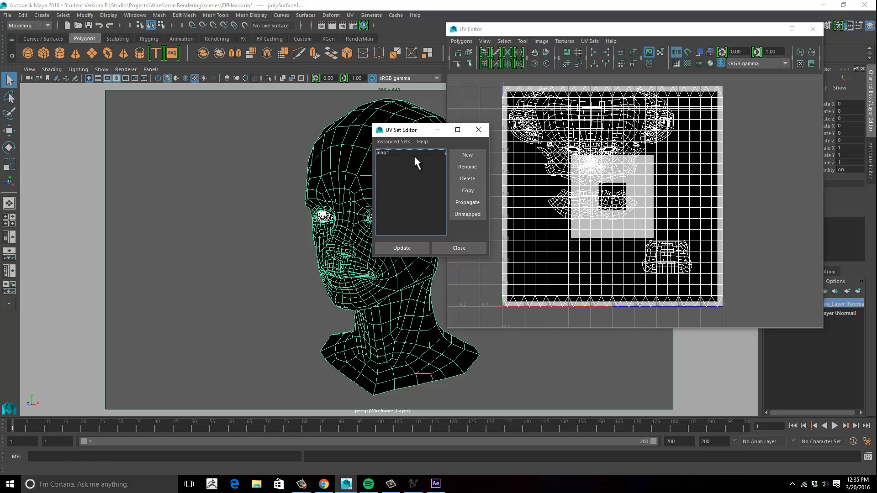
pyautogui.click(468, 156)
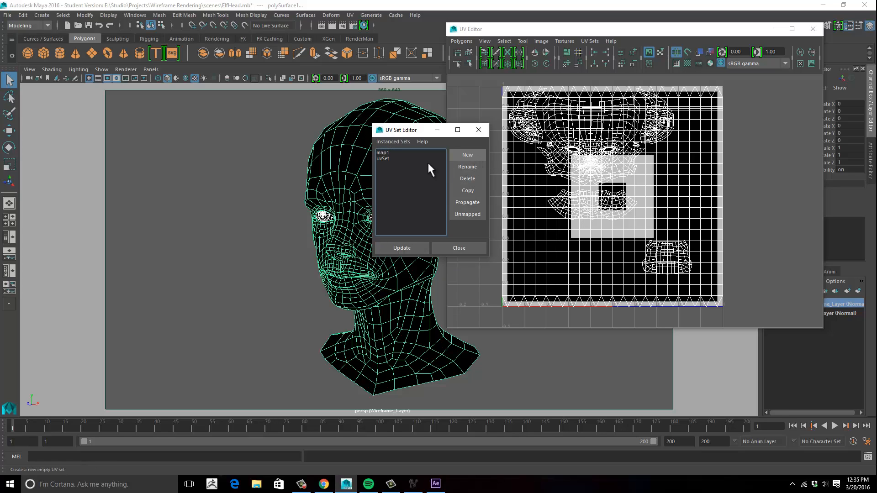
pyautogui.click(388, 158)
pyautogui.doubleClick(388, 158)
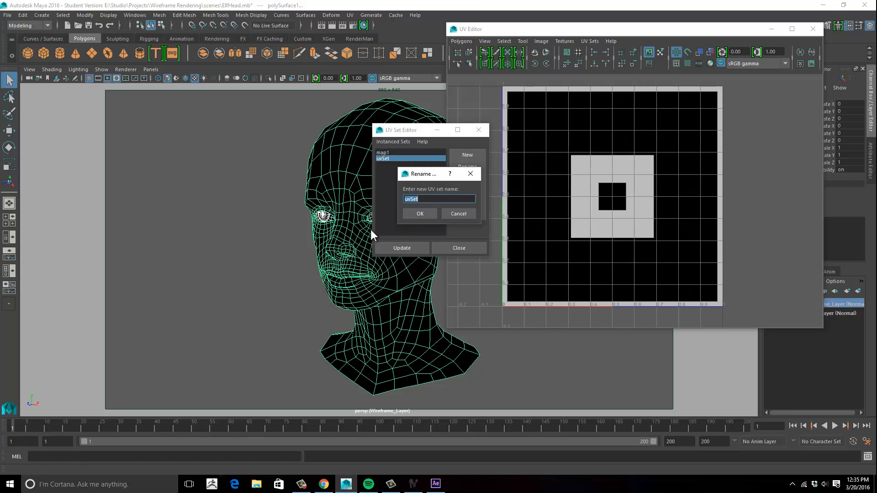
pyautogui.write('WireframeSet')
pyautogui.click(420, 214)
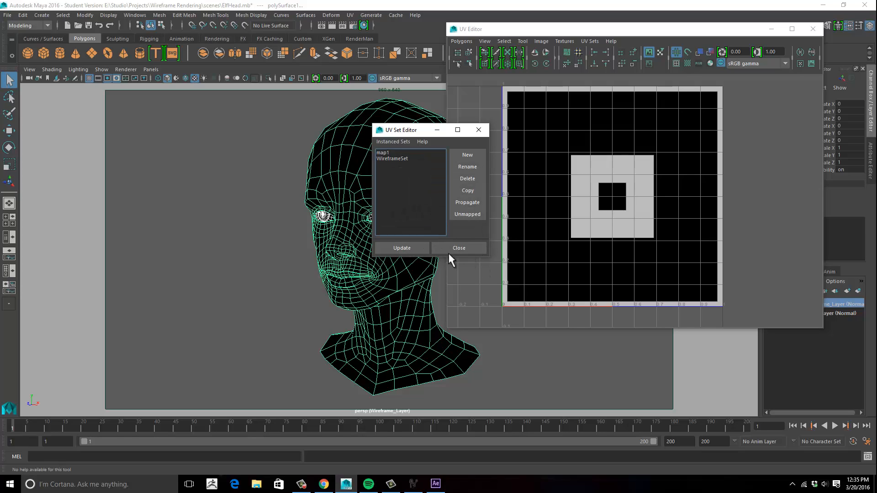
pyautogui.click(460, 249)
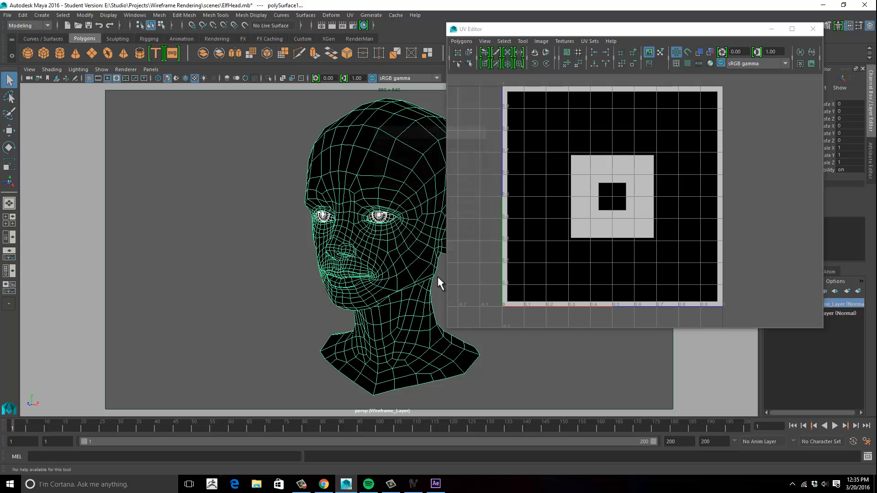
# - Check which UV set is active for the head and each eye
pyautogui.click(590, 42)
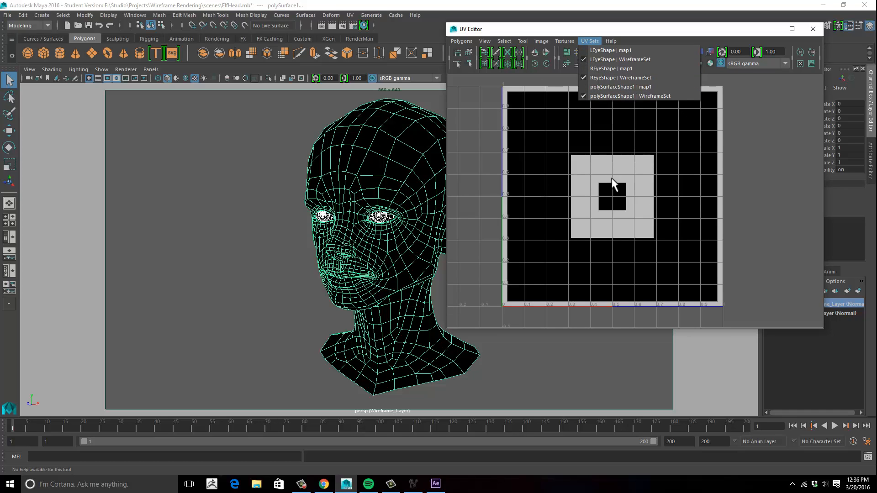
pyautogui.click(562, 33)
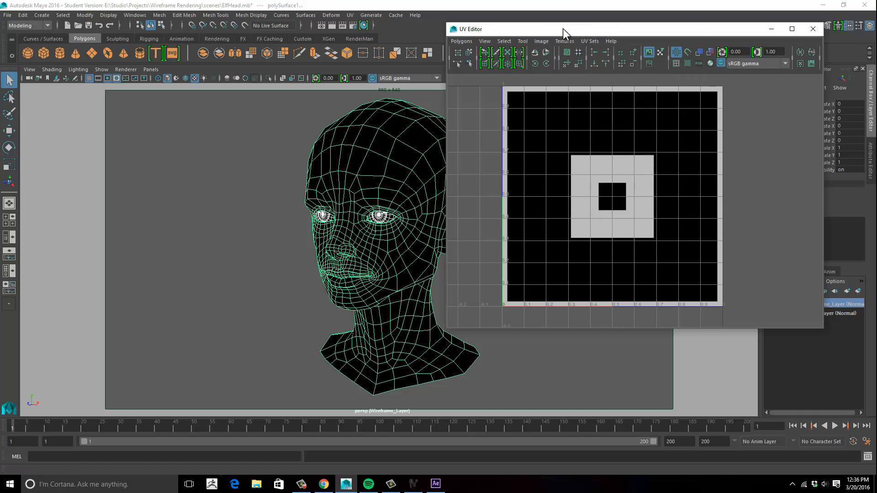
pyautogui.moveTo(563, 29)
pyautogui.mouseDown()
pyautogui.moveTo(552, 26)
pyautogui.moveTo(572, 25)
pyautogui.mouseUp()
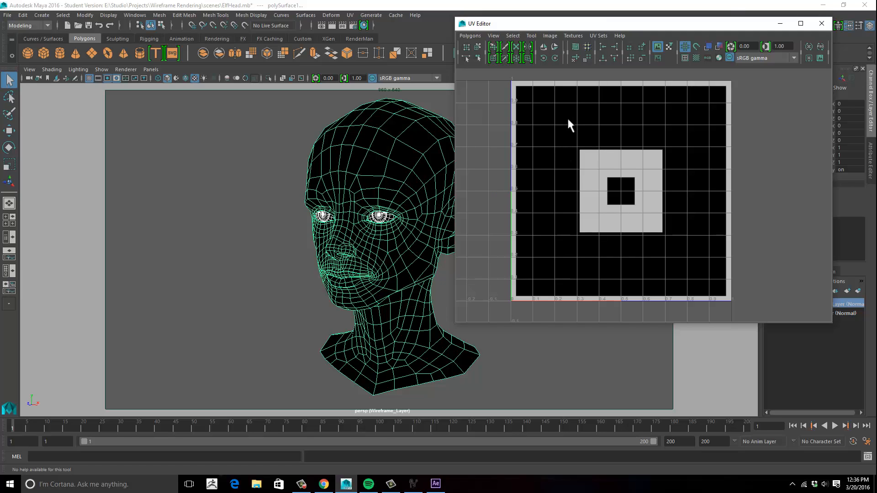
# - Unitize the UVs of the head and both eyes in WireframeSet, then close the UV Editor
pyautogui.moveTo(568, 120); pyautogui.dragTo(621, 243, button='right')
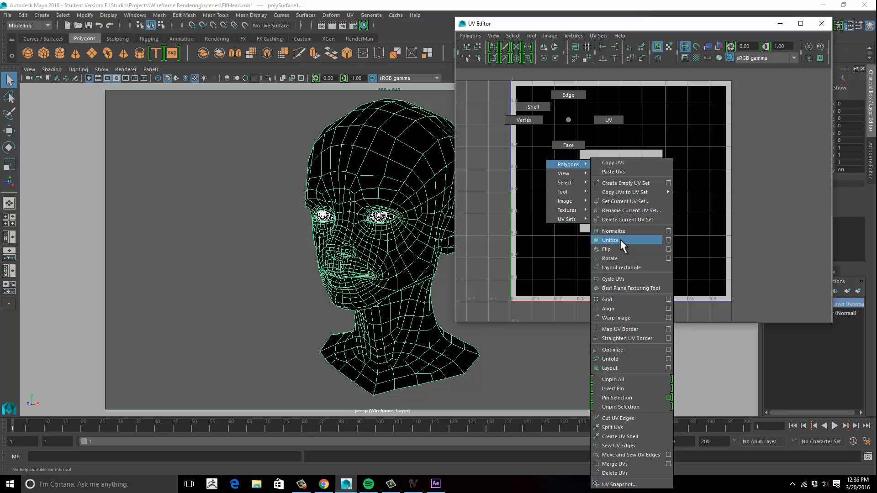
pyautogui.moveTo(622, 243); pyautogui.dragTo(518, 161, button='right')
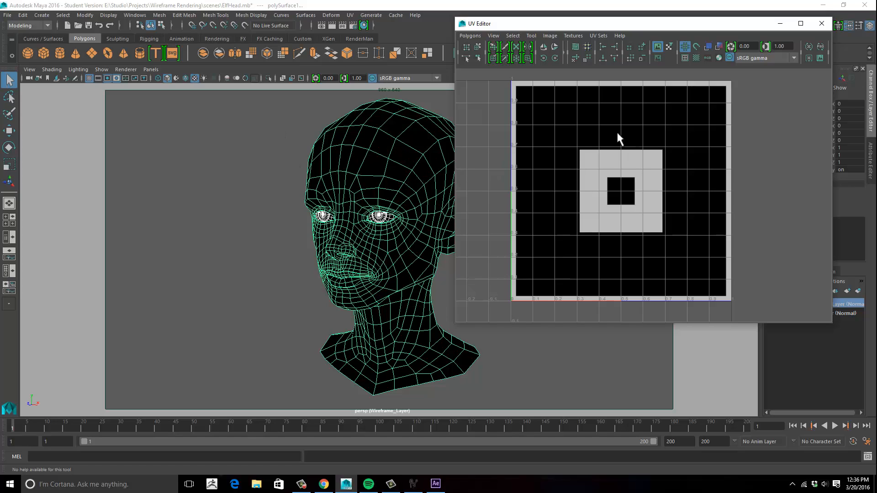
pyautogui.moveTo(607, 133); pyautogui.dragTo(675, 238, button='right')
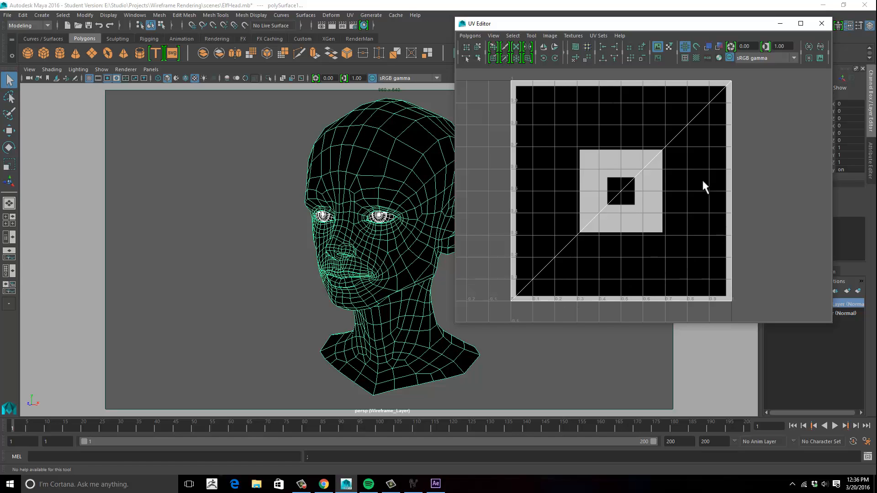
pyautogui.keyDown('alt'); pyautogui.moveTo(373, 194); pyautogui.dragTo(314, 192); pyautogui.keyUp('alt')
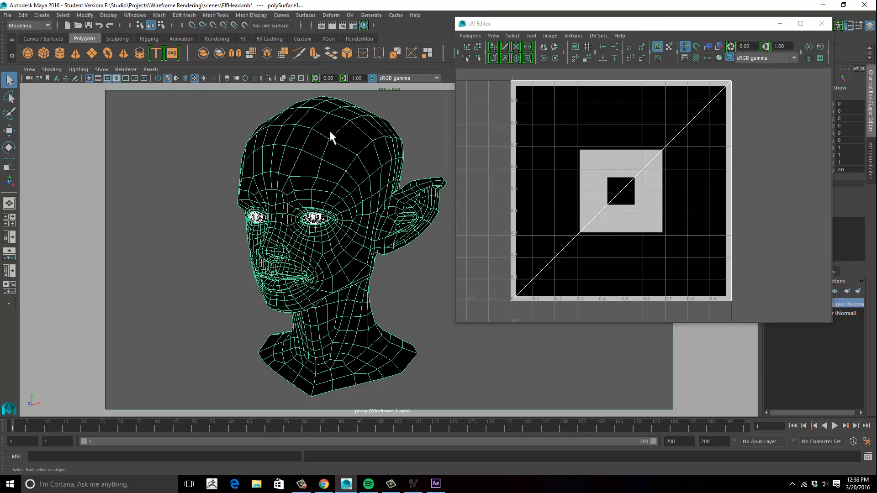
pyautogui.press('6')
pyautogui.moveTo(705, 30); pyautogui.dragTo(616, 81)
pyautogui.click(733, 76)
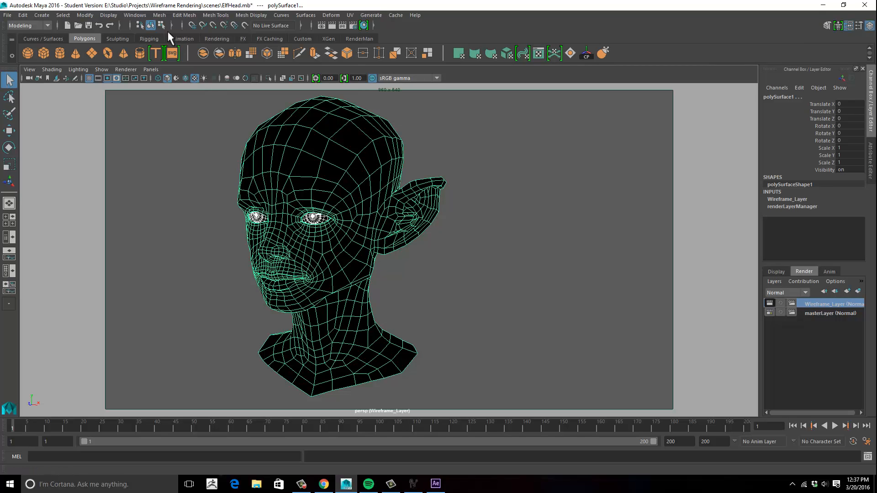
# - Open the Relationship Editor for texture-centric UV linking
pyautogui.click(133, 16)
pyautogui.moveTo(150, 66)
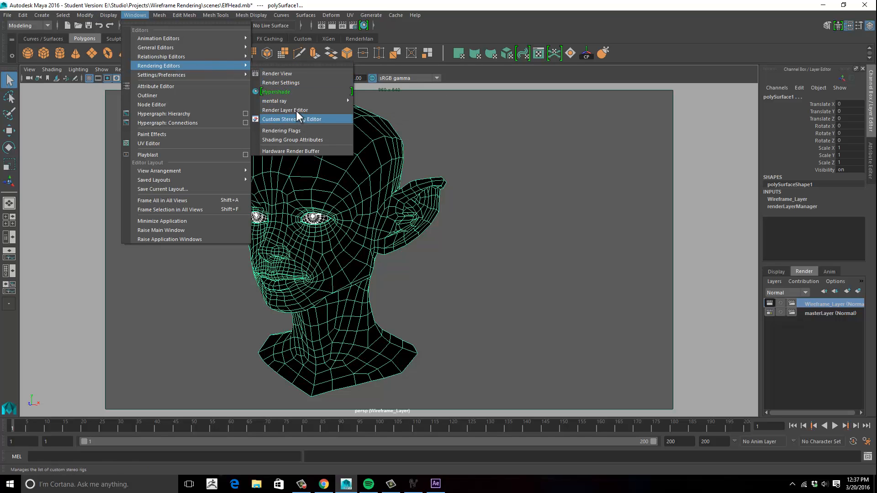
pyautogui.moveTo(196, 58)
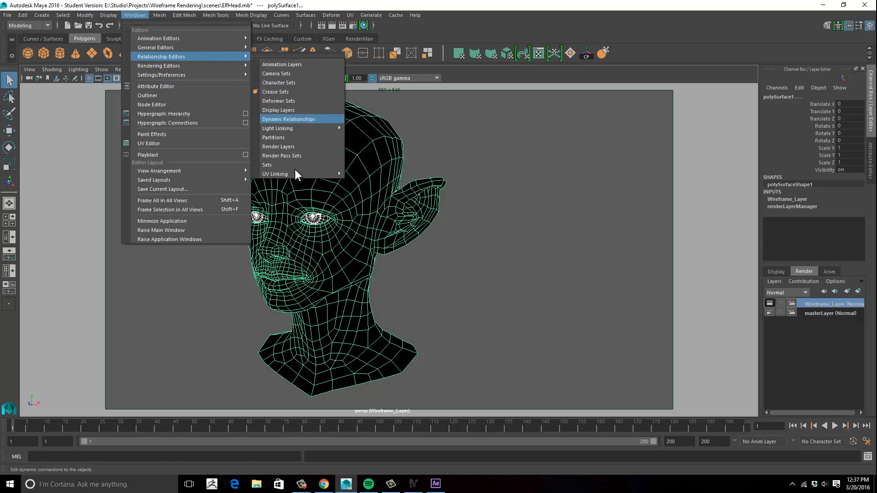
pyautogui.moveTo(297, 176)
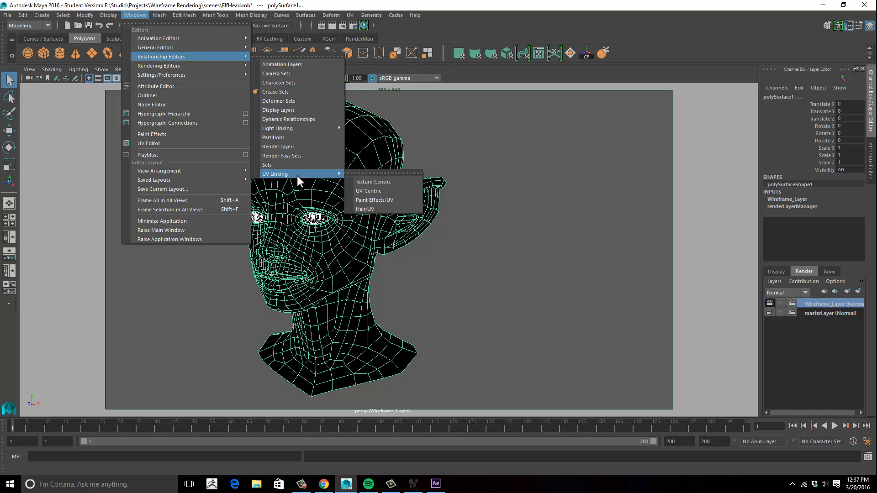
pyautogui.click(383, 182)
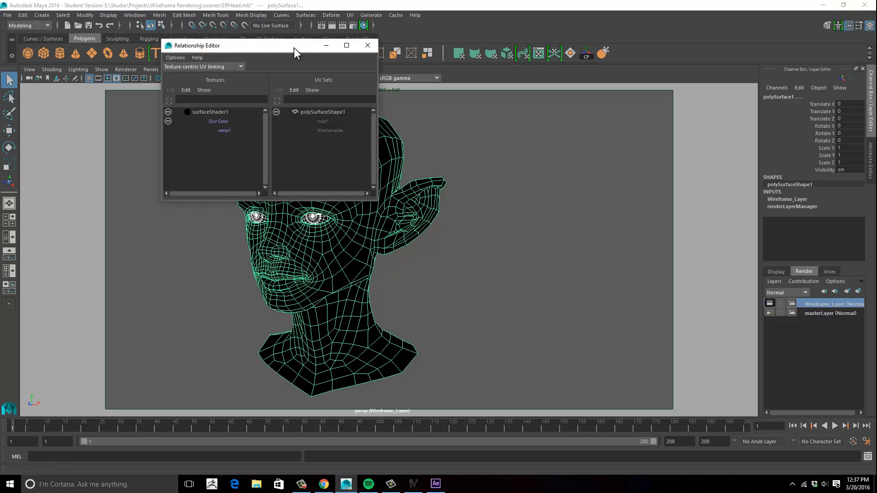
# - Link the ramp1 texture to the WireframeSet UV set for the head only
pyautogui.moveTo(294, 47); pyautogui.dragTo(592, 39)
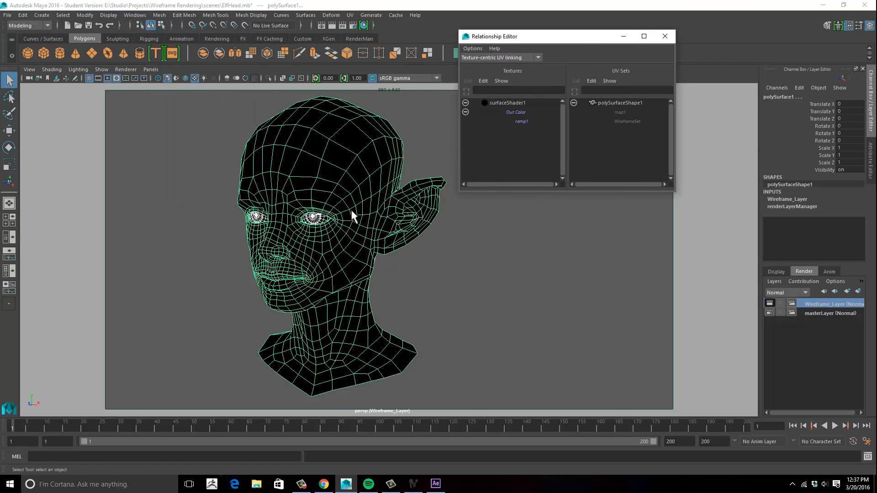
pyautogui.click(411, 158)
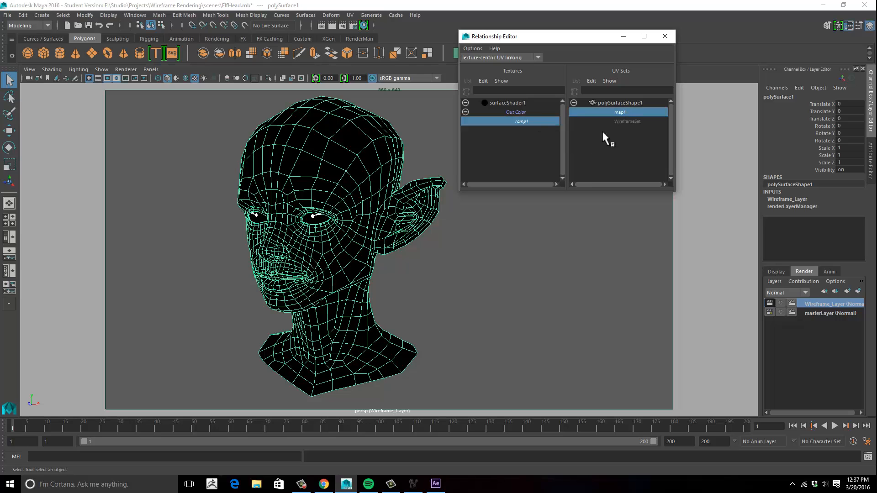
pyautogui.click(625, 121)
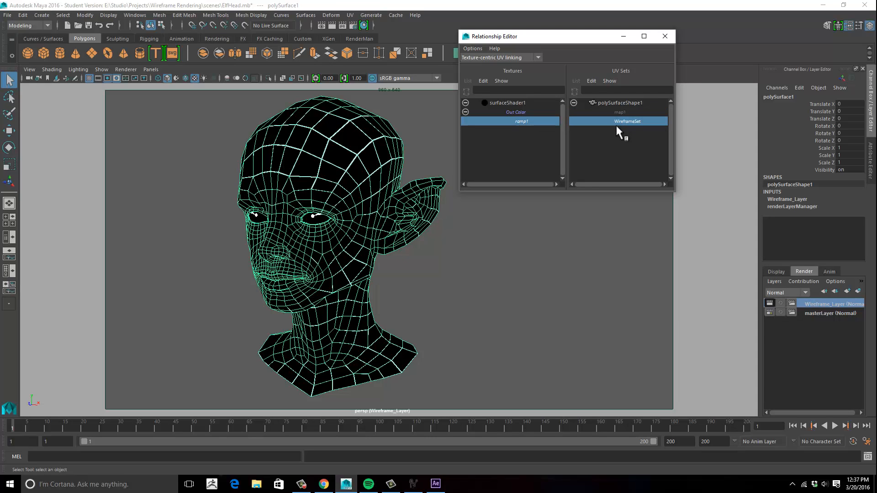
pyautogui.click(431, 271)
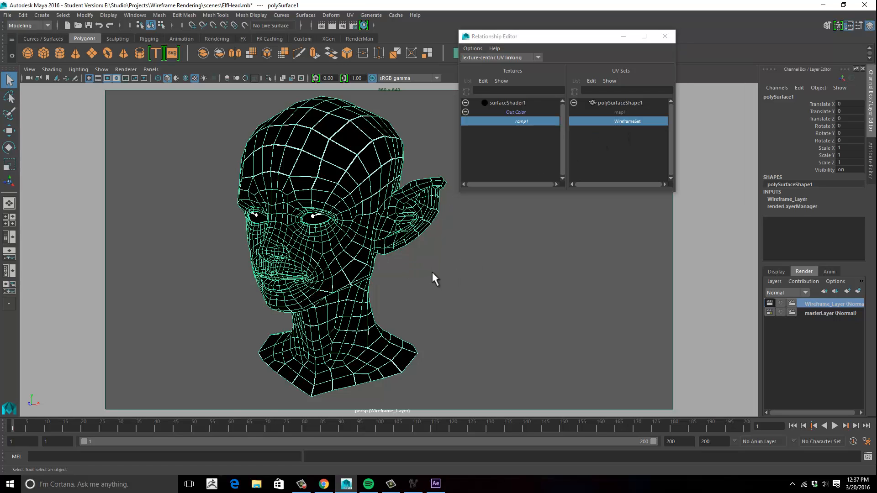
# - Link the ramp1 texture to the WireframeSet UV set for the left eye and the right eye
pyautogui.click(317, 215)
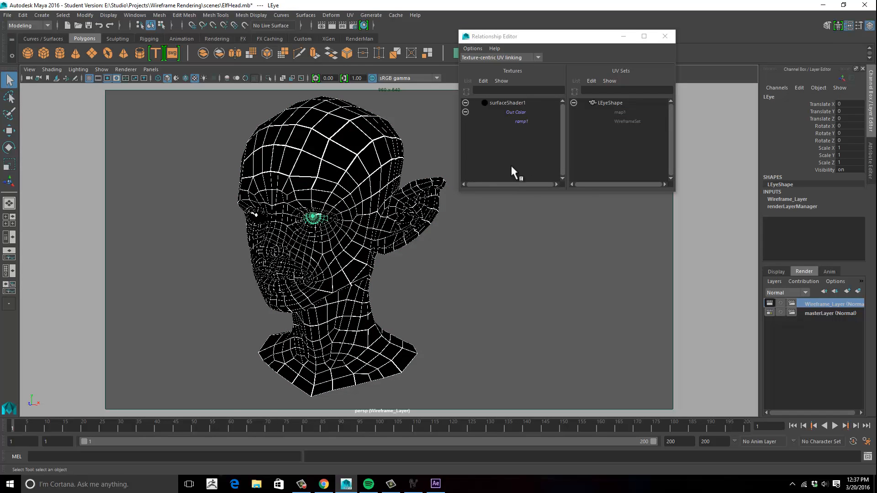
pyautogui.click(522, 121)
pyautogui.click(633, 121)
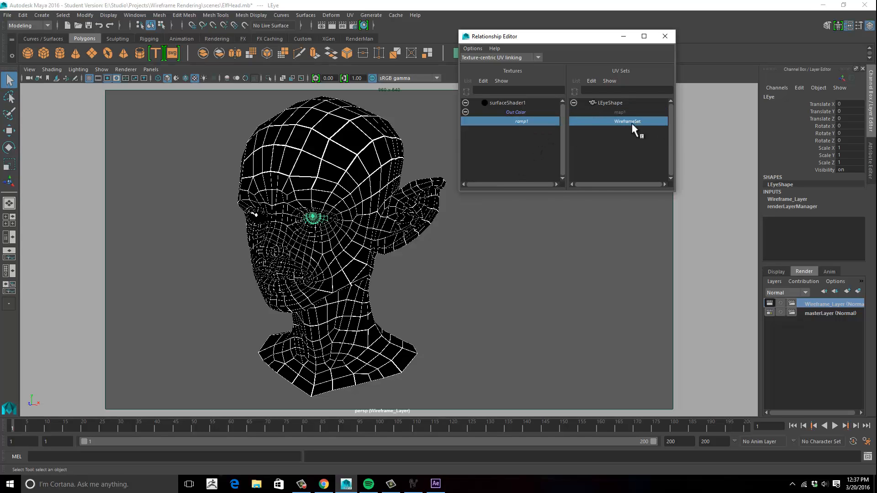
pyautogui.click(255, 218)
pyautogui.click(519, 123)
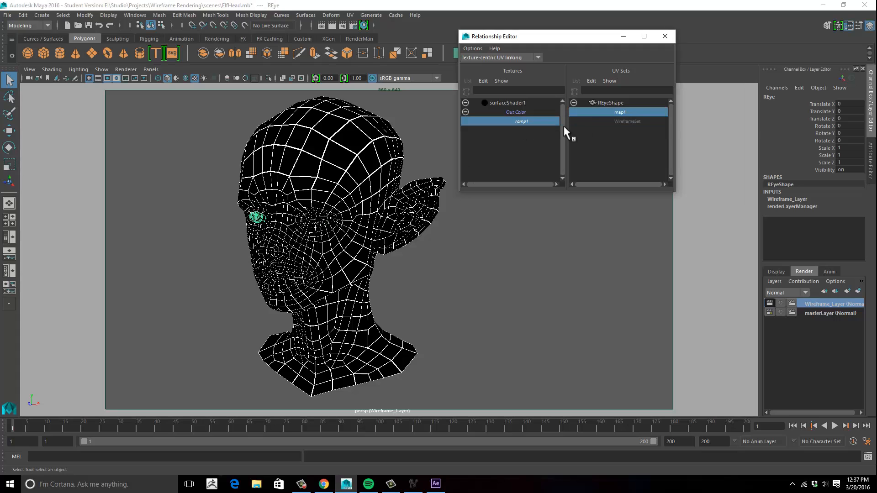
pyautogui.click(628, 121)
pyautogui.click(508, 273)
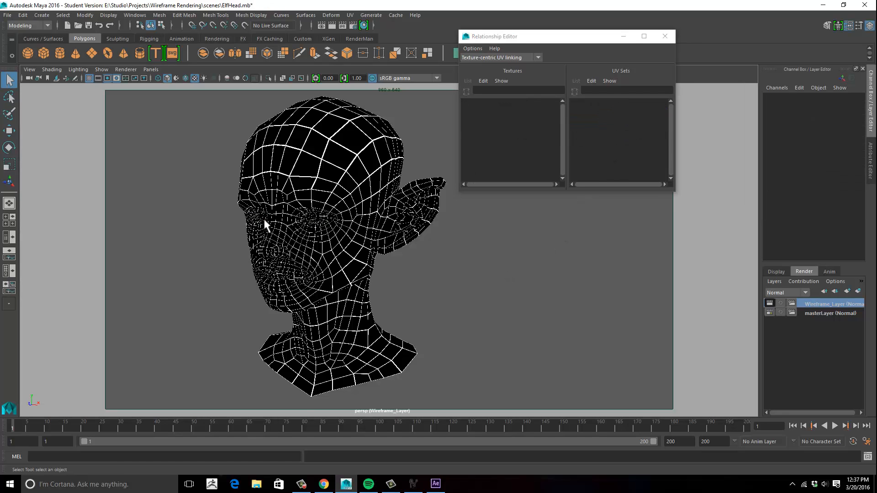
# - Compare the head's texture and UV links between masterLayer and Wireframe_Layer, then close the Relationship Editor
pyautogui.click(263, 223)
pyautogui.click(366, 199)
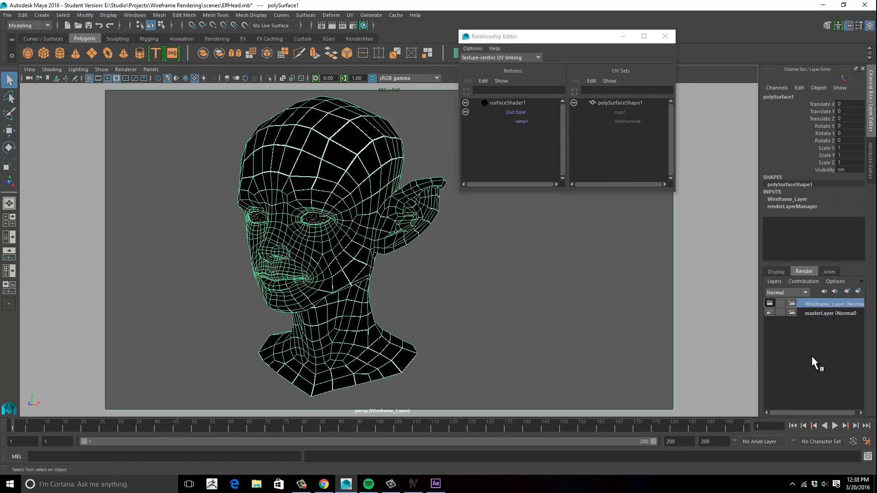
pyautogui.click(825, 314)
pyautogui.click(826, 304)
pyautogui.click(809, 313)
pyautogui.click(520, 122)
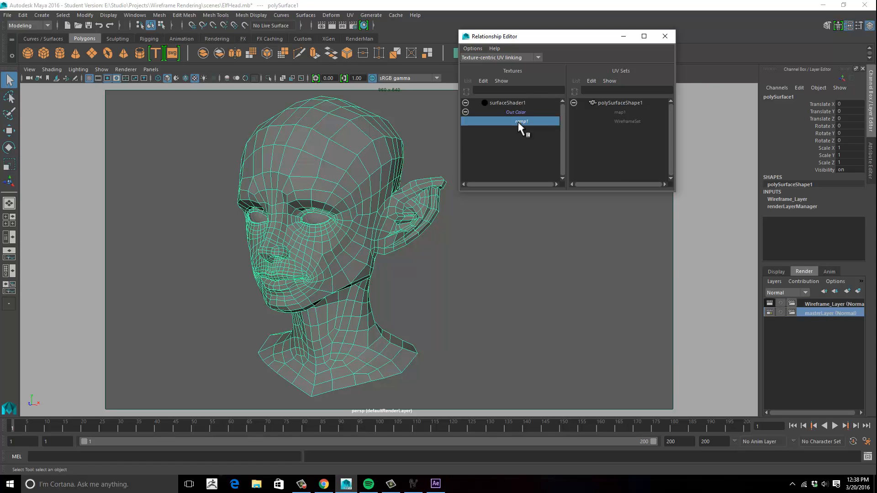
pyautogui.click(827, 305)
pyautogui.click(827, 313)
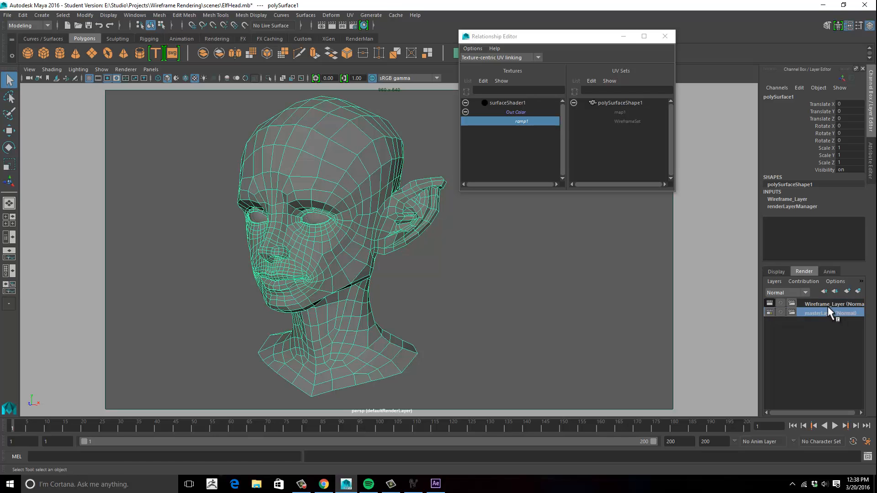
pyautogui.click(828, 303)
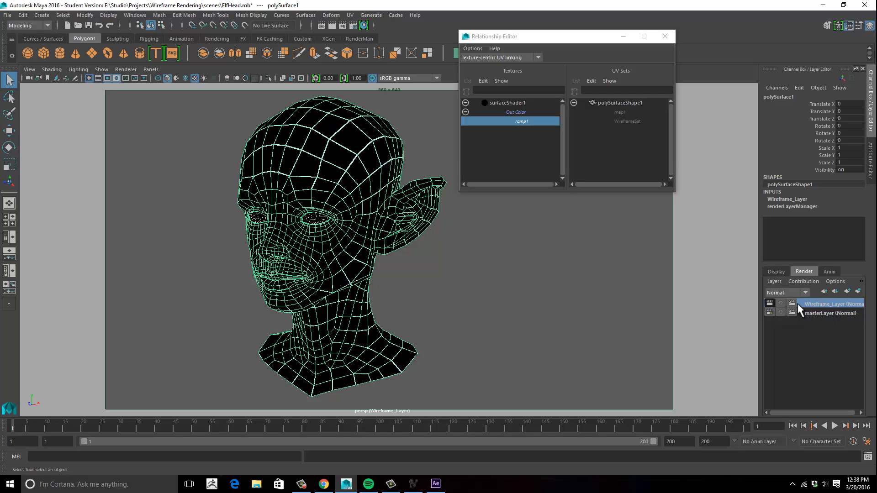
pyautogui.moveTo(563, 42); pyautogui.dragTo(523, 51)
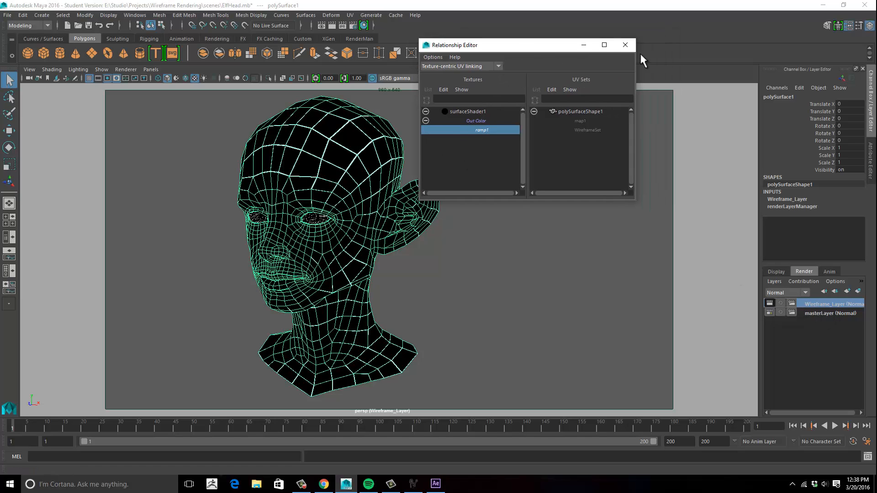
pyautogui.click(625, 47)
# - Check the head's texture-centric UV linking with masterLayer active, then close the Relationship Editor
pyautogui.click(578, 258)
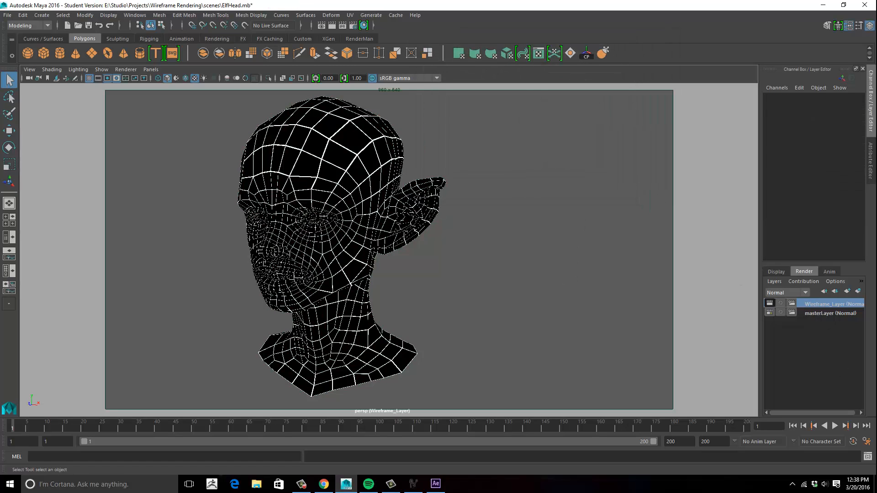
pyautogui.click(798, 311)
pyautogui.click(338, 163)
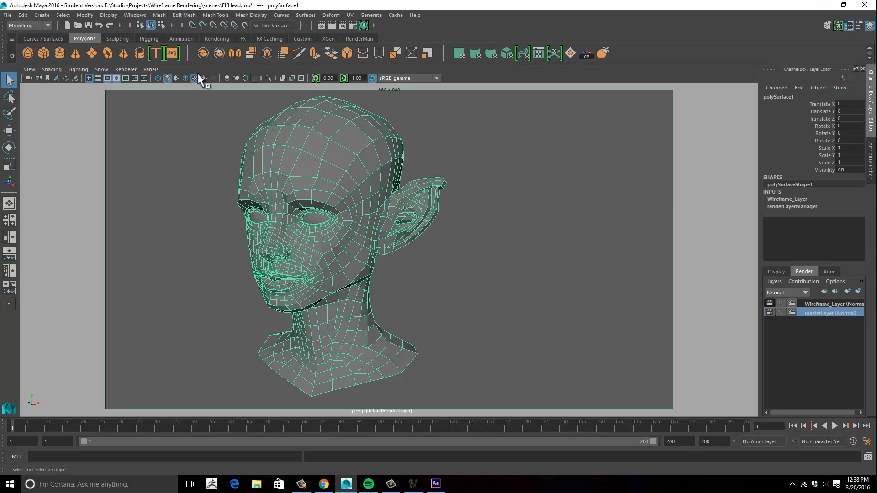
pyautogui.click(138, 15)
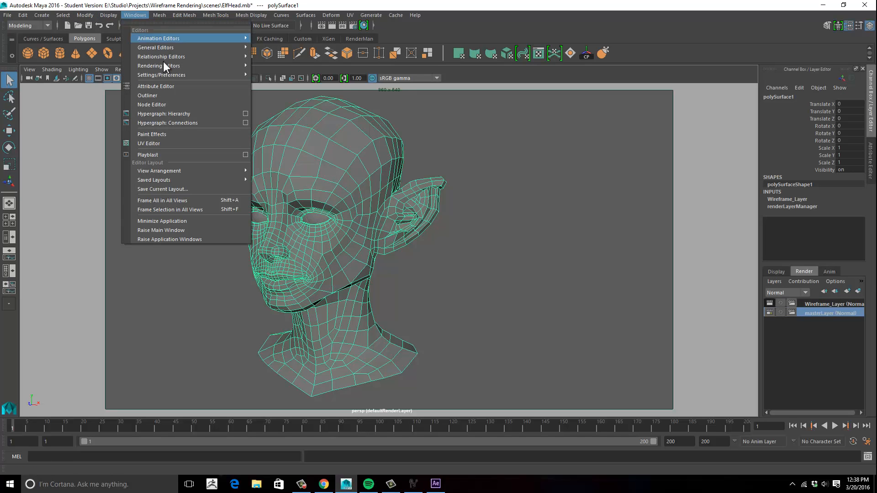
pyautogui.moveTo(163, 56)
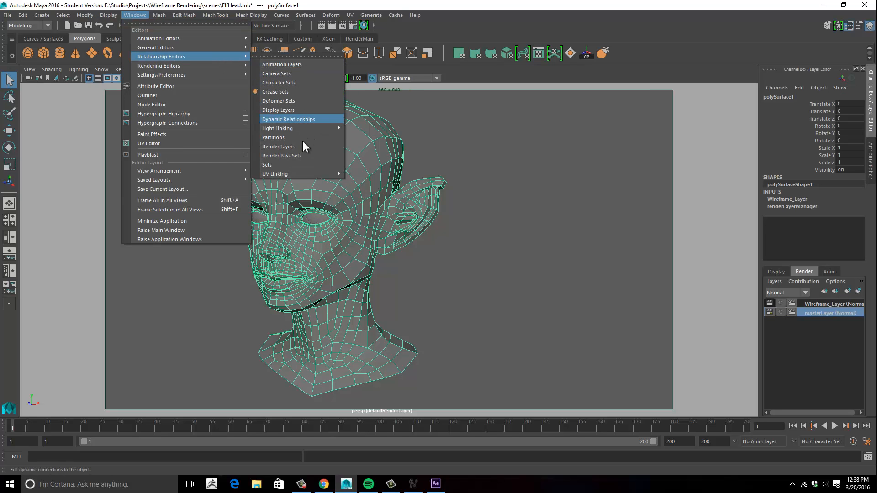
pyautogui.moveTo(338, 174)
pyautogui.click(360, 183)
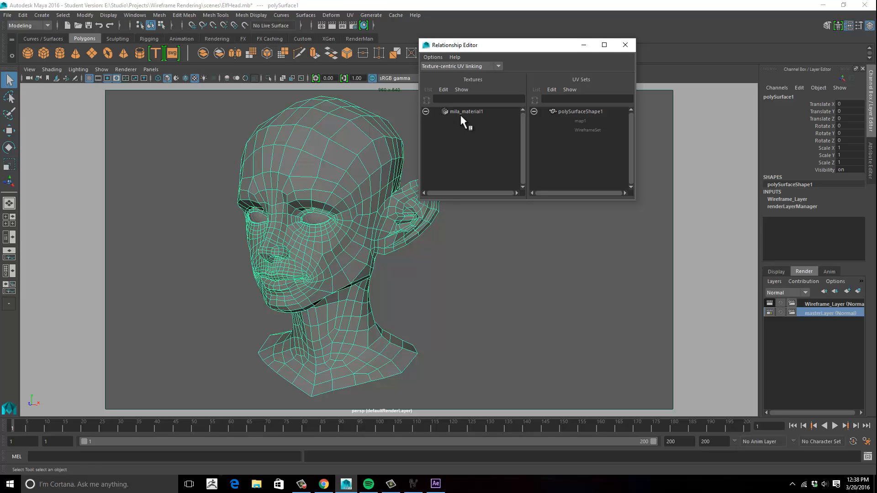
pyautogui.click(354, 154)
pyautogui.moveTo(555, 47)
pyautogui.mouseDown()
pyautogui.moveTo(524, 51)
pyautogui.moveTo(547, 55)
pyautogui.mouseUp()
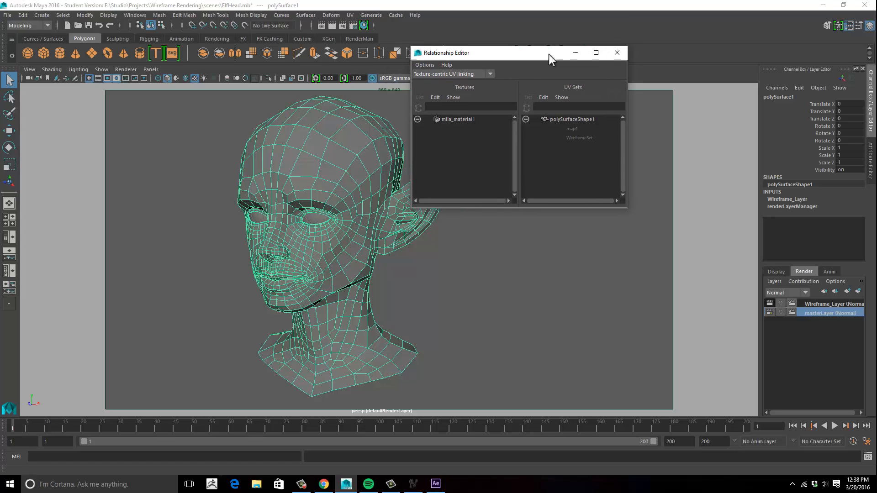
pyautogui.click(615, 54)
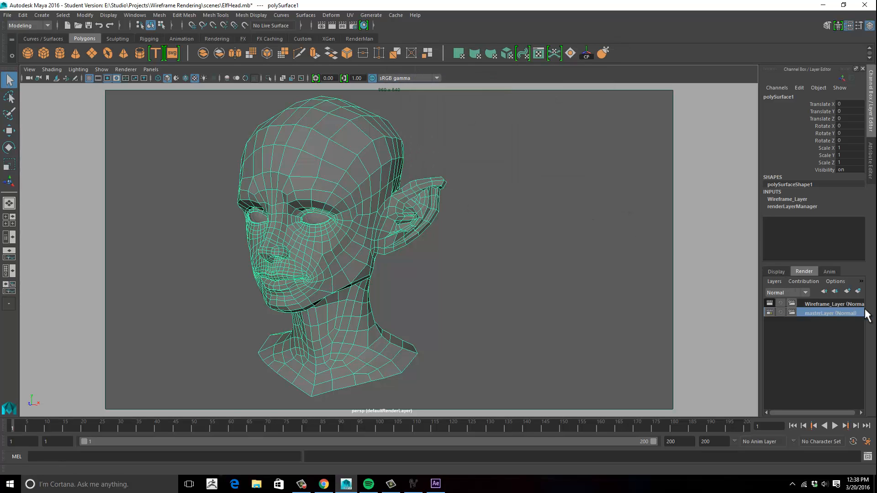
# - Return to Wireframe_Layer, deselect the head and render the current frame
pyautogui.click(827, 304)
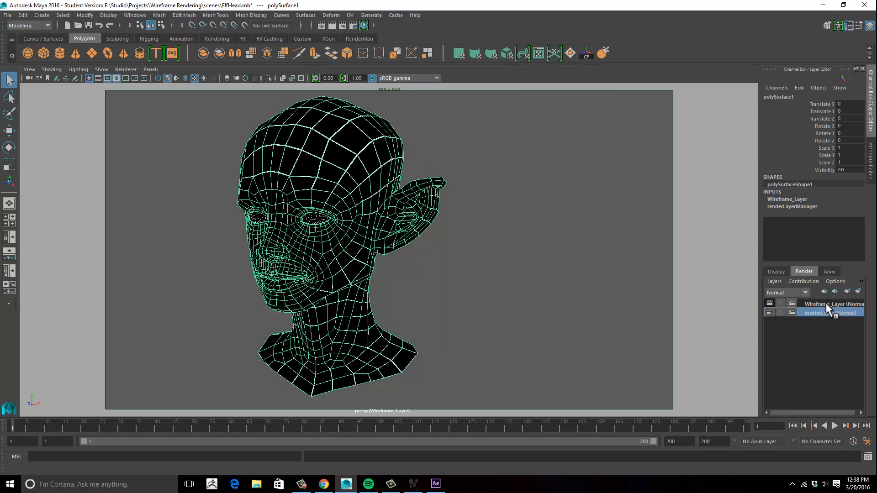
pyautogui.click(500, 213)
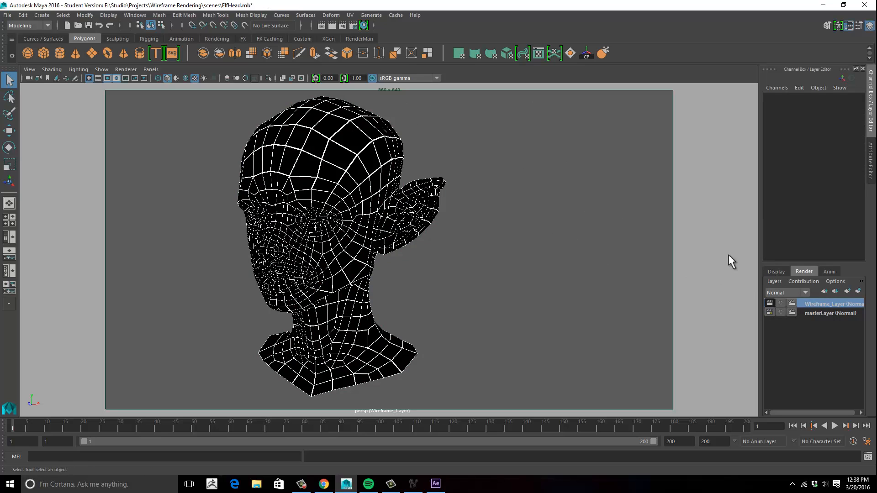
pyautogui.click(331, 27)
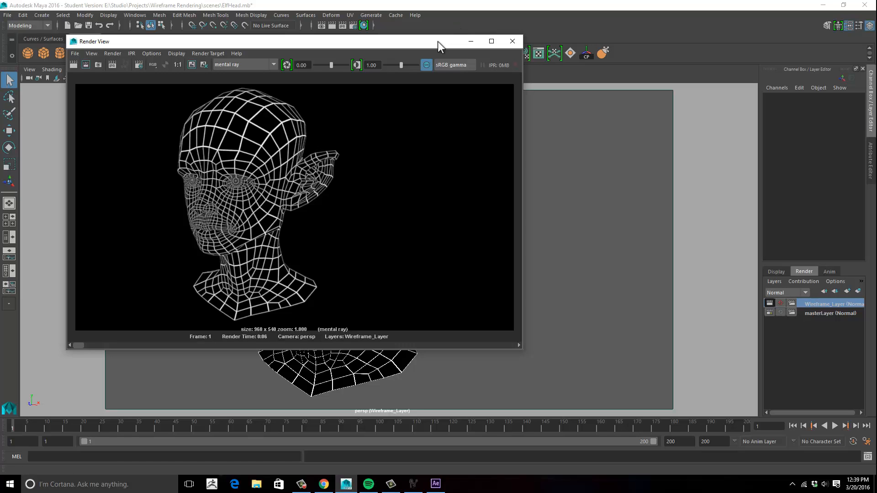
pyautogui.moveTo(436, 42); pyautogui.dragTo(760, 51)
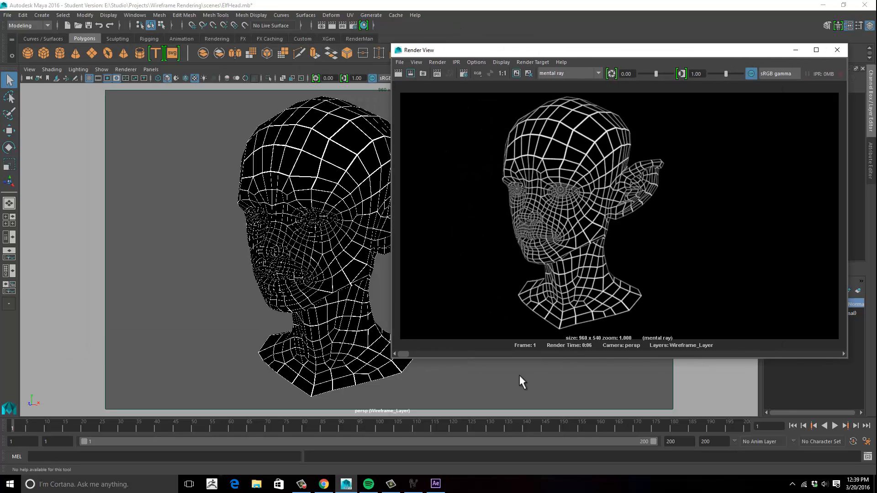
# - Move the timeline to frame 71 and render that frame of the wireframe layer
pyautogui.moveTo(39, 428); pyautogui.dragTo(165, 431)
pyautogui.moveTo(218, 430)
pyautogui.mouseDown()
pyautogui.moveTo(239, 432)
pyautogui.moveTo(208, 434)
pyautogui.mouseUp()
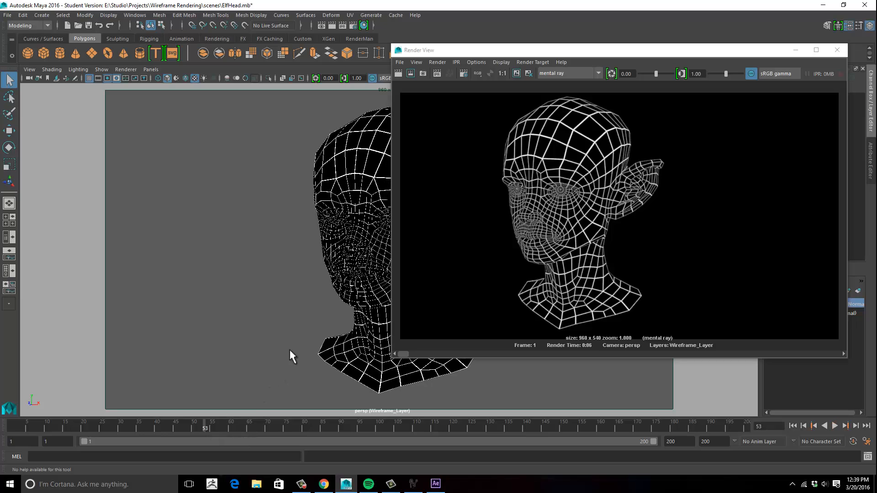
pyautogui.moveTo(597, 54); pyautogui.dragTo(717, 50)
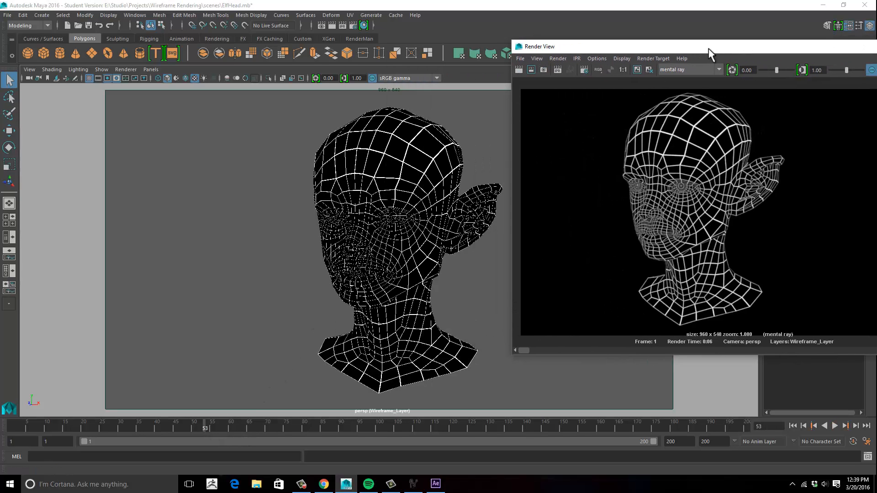
pyautogui.moveTo(230, 426); pyautogui.dragTo(269, 436)
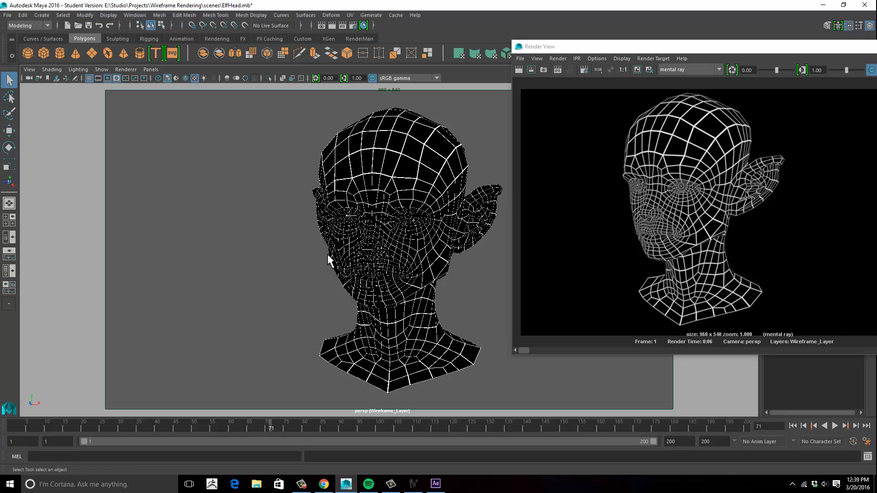
pyautogui.click(519, 70)
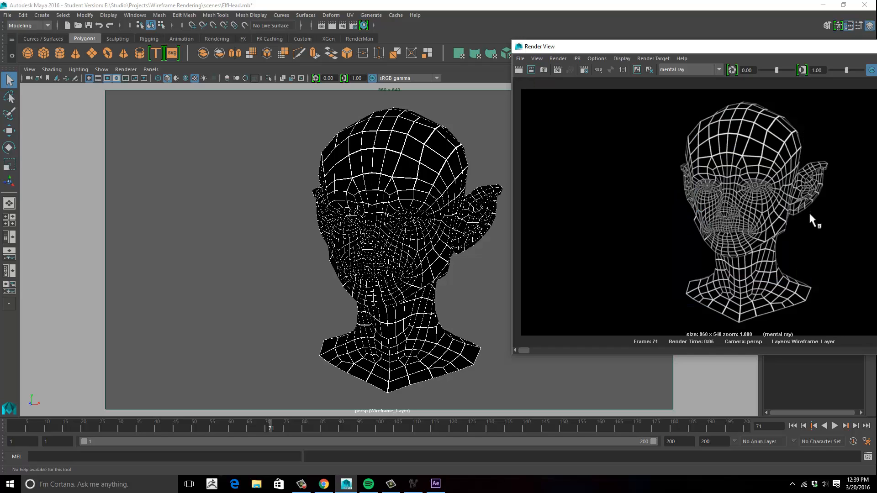
# - Inspect the render's alpha channel, switch back to the RGB channels and close the Render View
pyautogui.moveTo(634, 47); pyautogui.dragTo(324, 64)
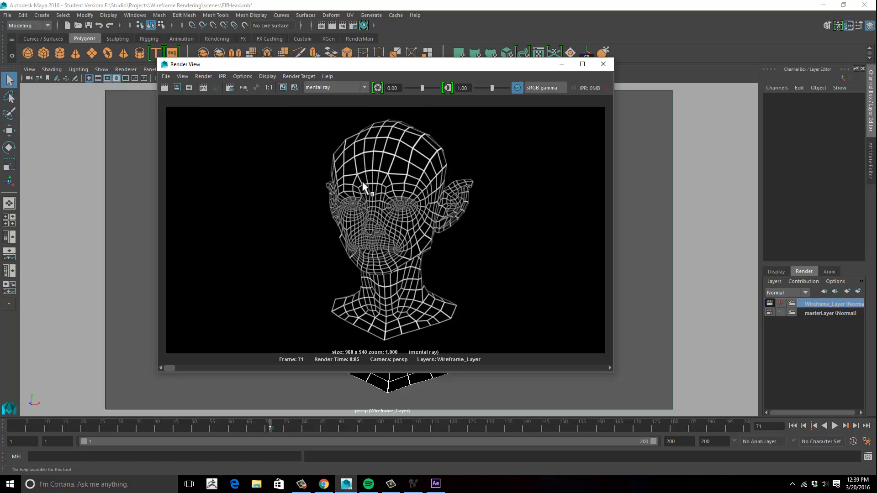
pyautogui.click(258, 87)
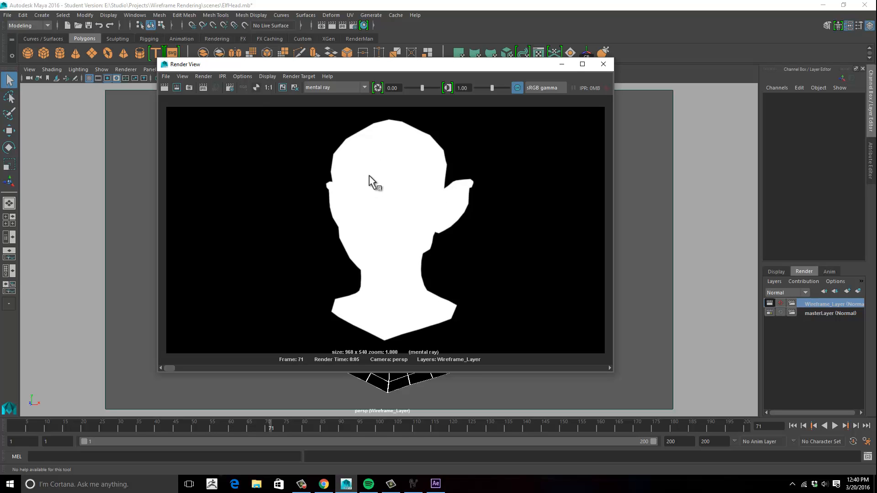
pyautogui.click(243, 87)
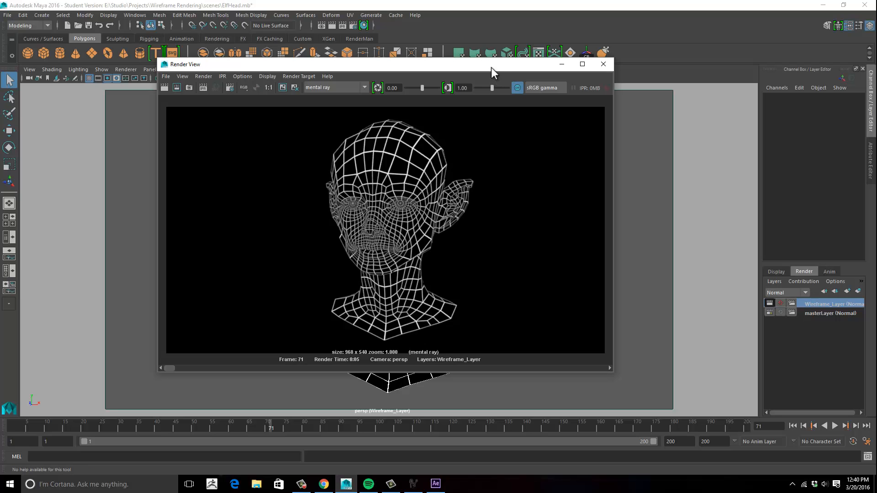
pyautogui.moveTo(492, 68); pyautogui.dragTo(466, 48)
pyautogui.click(576, 45)
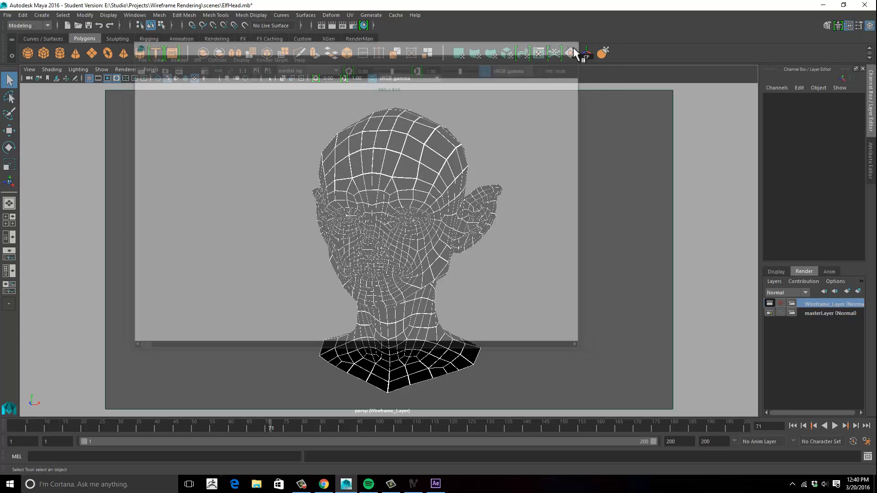
# - Open the Hypershade and graph the input and output connections of surfaceShader1
pyautogui.click(364, 25)
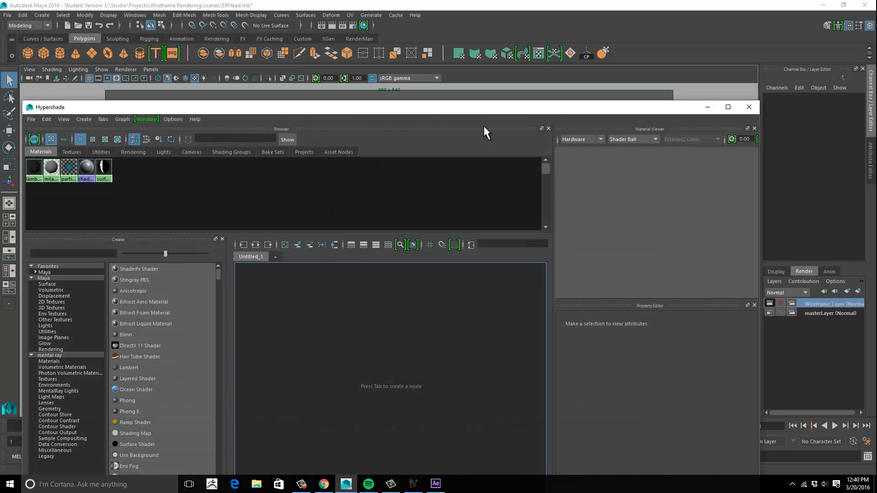
pyautogui.moveTo(485, 105); pyautogui.dragTo(490, 25)
pyautogui.click(401, 133)
pyautogui.click(150, 84)
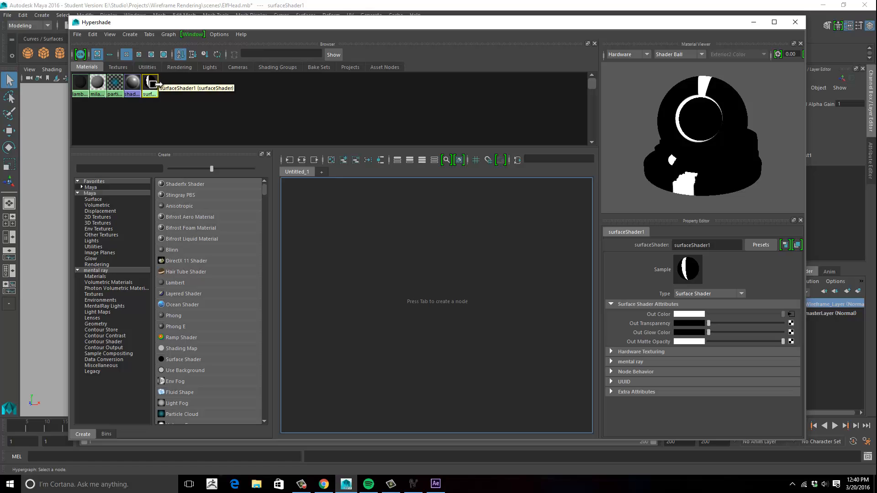
pyautogui.click(302, 160)
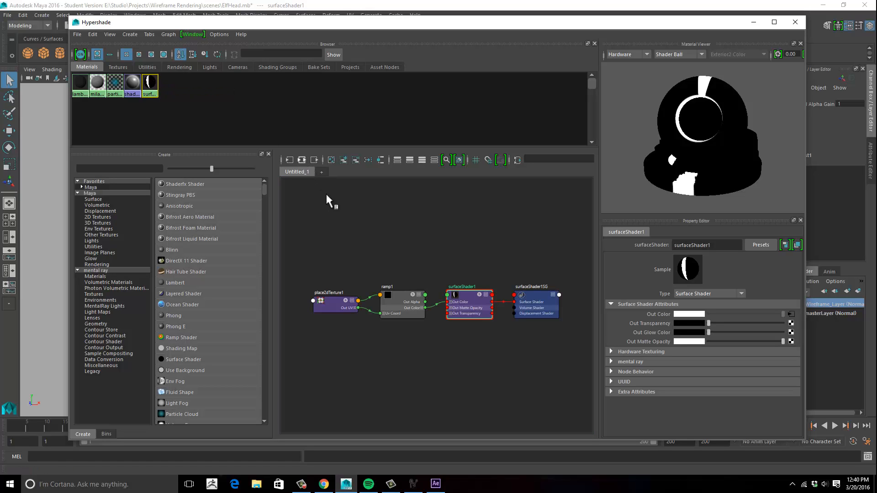
# - Connect ramp1's Out Color to surfaceShader1's Out Matte Opacity in the Hypershade graph
pyautogui.moveTo(542, 21); pyautogui.dragTo(524, 19)
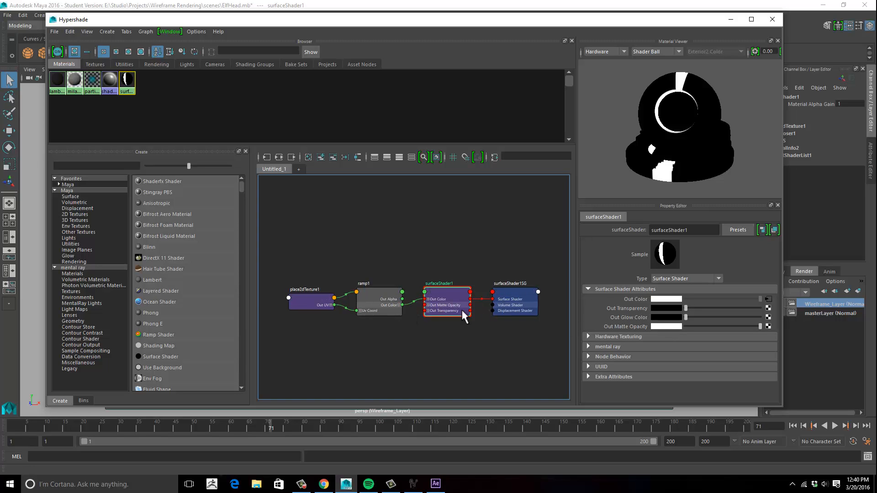
pyautogui.scroll(5, 463, 313)
pyautogui.scroll(-4, 509, 309)
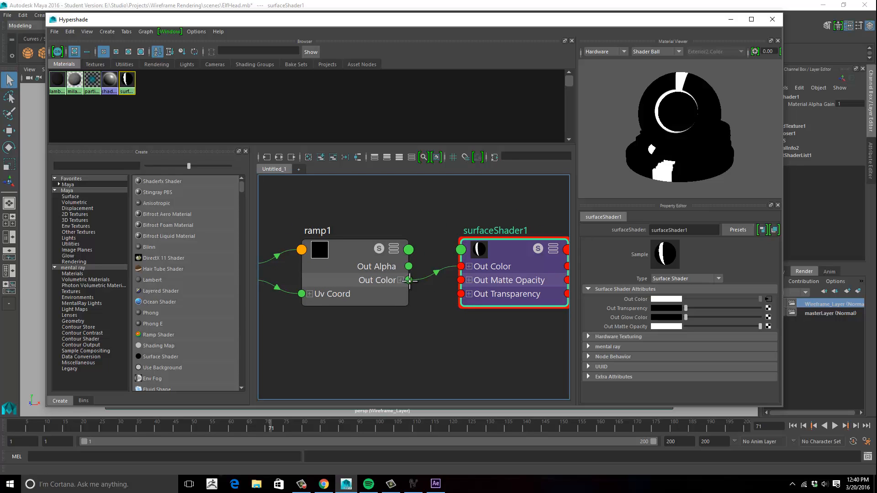
pyautogui.moveTo(410, 280); pyautogui.dragTo(459, 285)
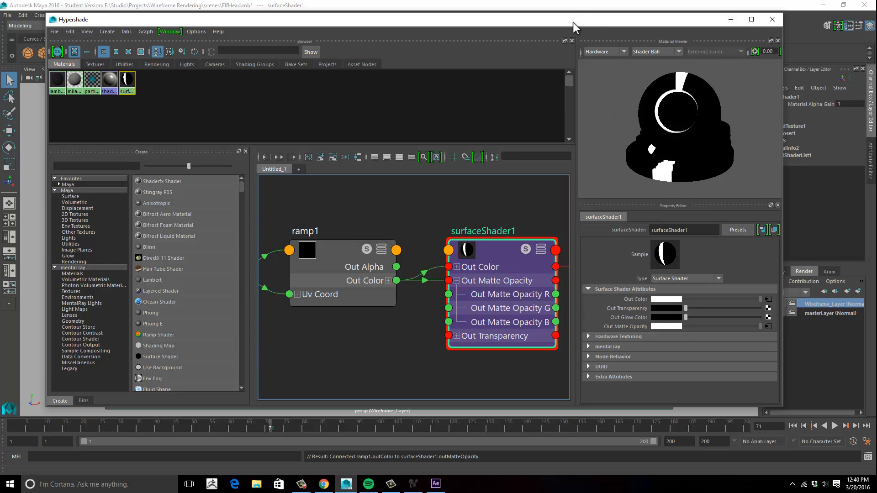
pyautogui.moveTo(573, 22); pyautogui.dragTo(562, 22)
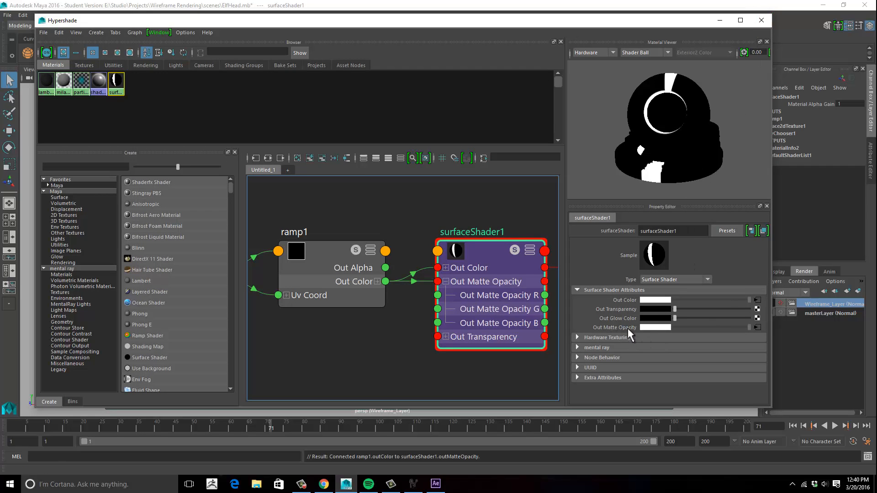
pyautogui.moveTo(698, 22); pyautogui.dragTo(668, 24)
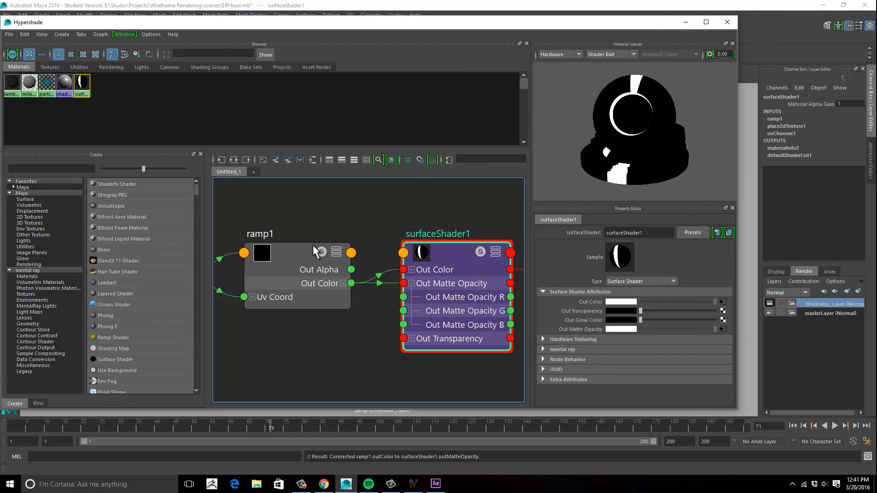
# - Select ramp1, move its white color entry to position 0.953 and close the Hypershade
pyautogui.click(318, 256)
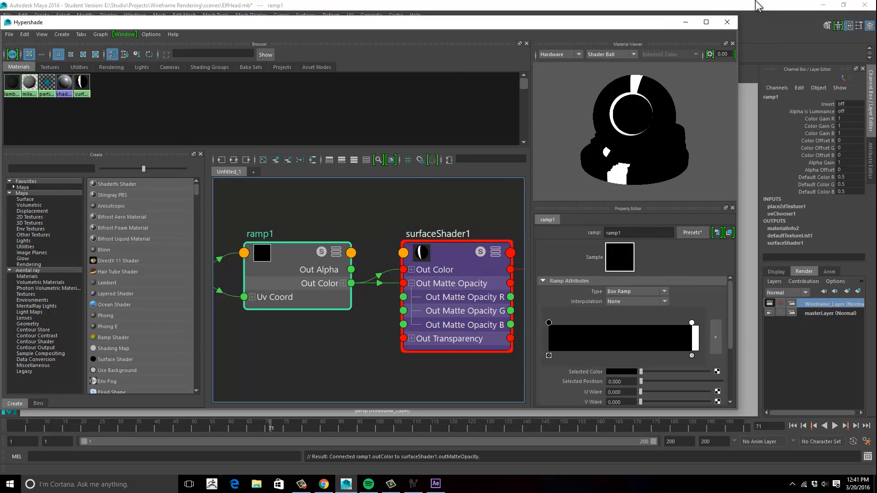
pyautogui.click(686, 23)
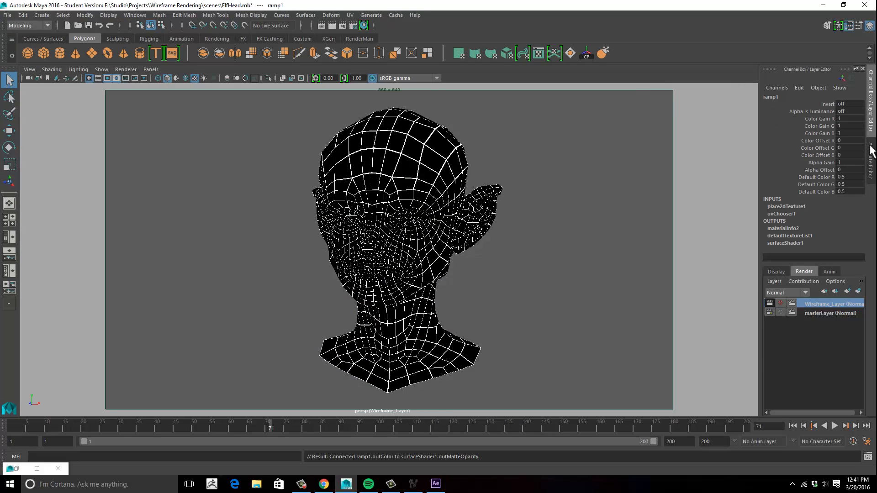
pyautogui.click(871, 153)
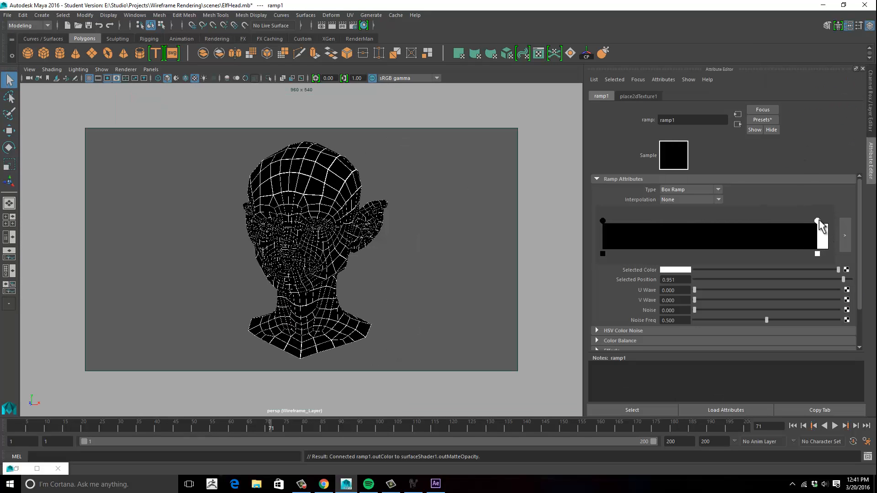
pyautogui.moveTo(818, 221)
pyautogui.mouseDown()
pyautogui.moveTo(802, 221)
pyautogui.moveTo(817, 223)
pyautogui.mouseUp()
pyautogui.click(15, 469)
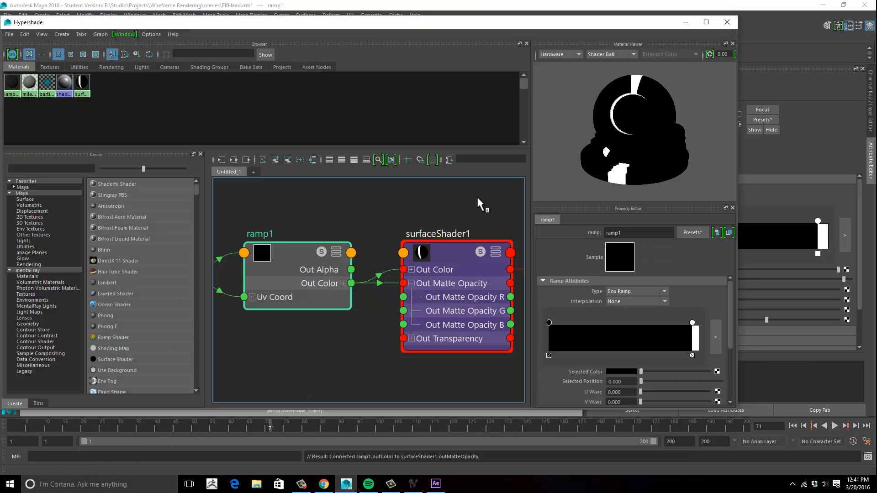
pyautogui.click(726, 22)
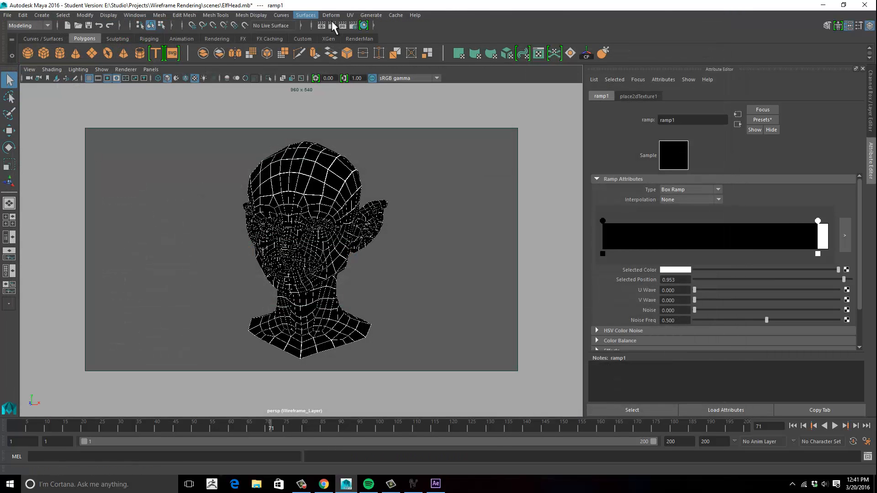
# - Render frame 71 of Wireframe_Layer and display the render's RGB channels
pyautogui.click(332, 26)
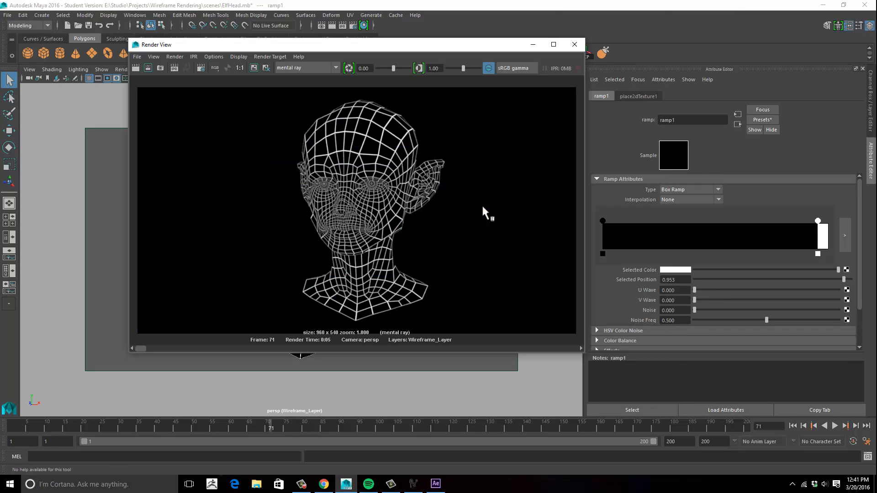
pyautogui.click(215, 68)
pyautogui.moveTo(423, 45); pyautogui.dragTo(391, 79)
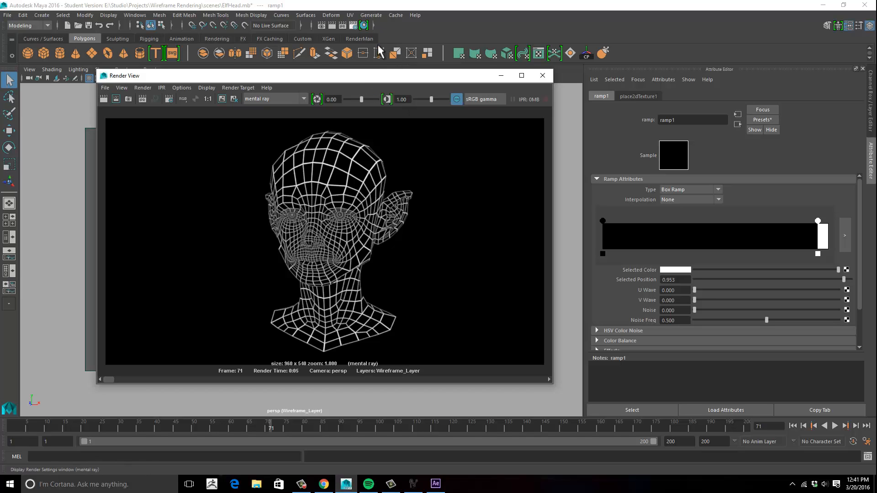
# - Create a layer override for the sampling Filter in Wireframe_Layer's render quality settings and set it to Mitchell
pyautogui.click(355, 26)
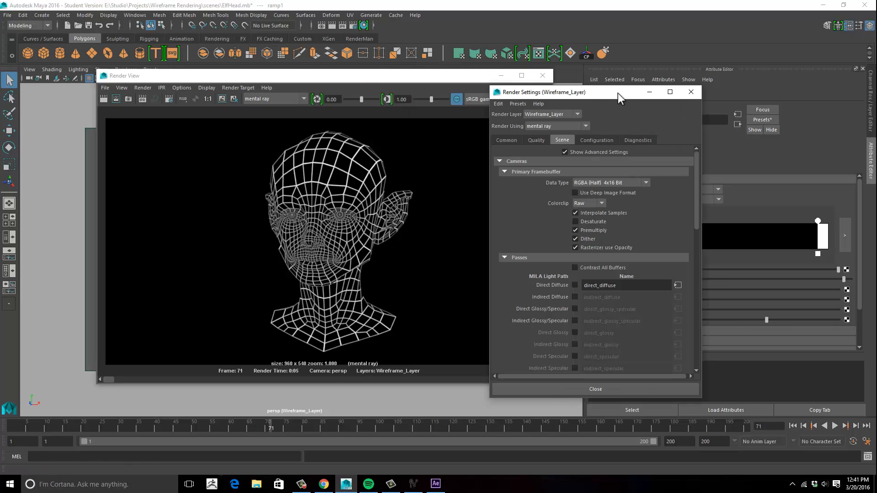
pyautogui.moveTo(618, 92); pyautogui.dragTo(540, 68)
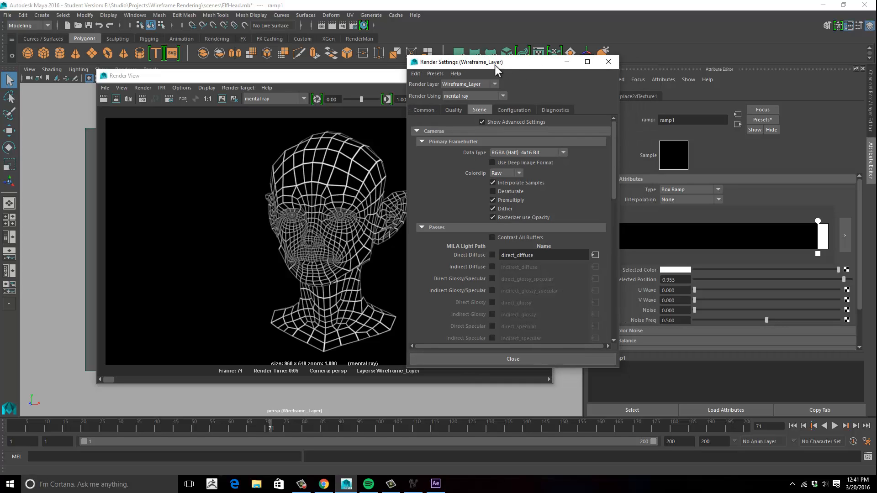
pyautogui.click(454, 110)
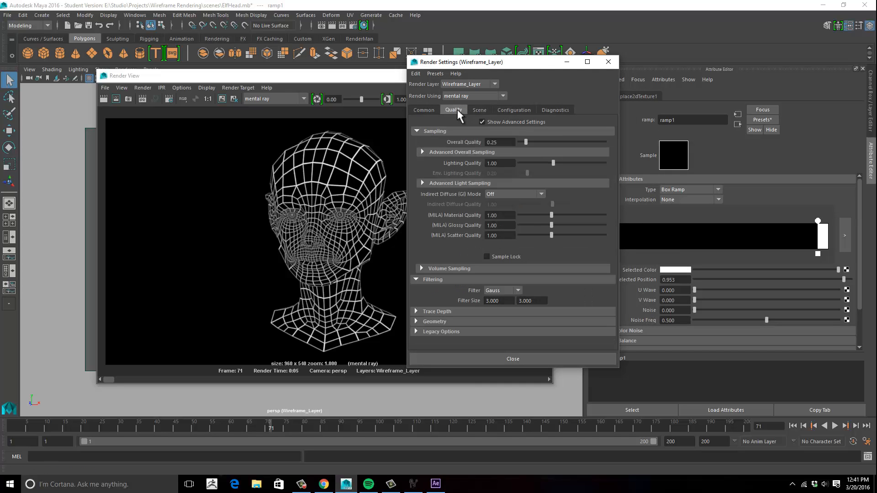
pyautogui.rightClick(473, 291)
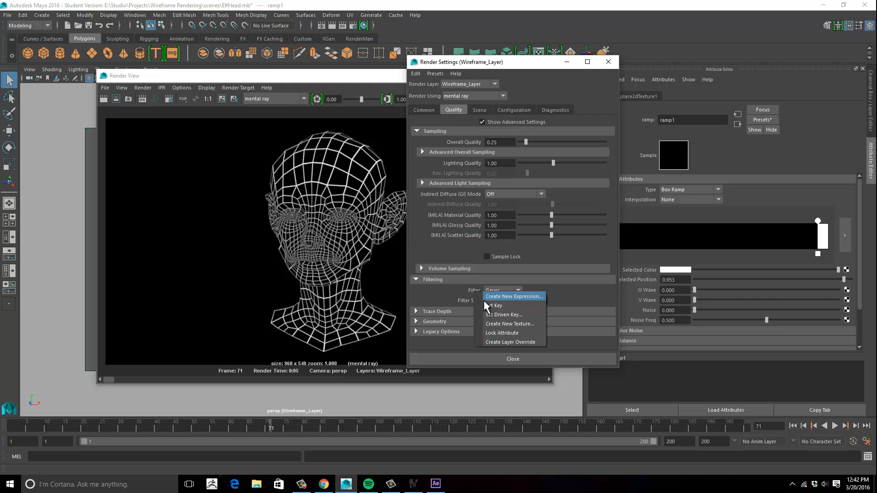
pyautogui.click(488, 342)
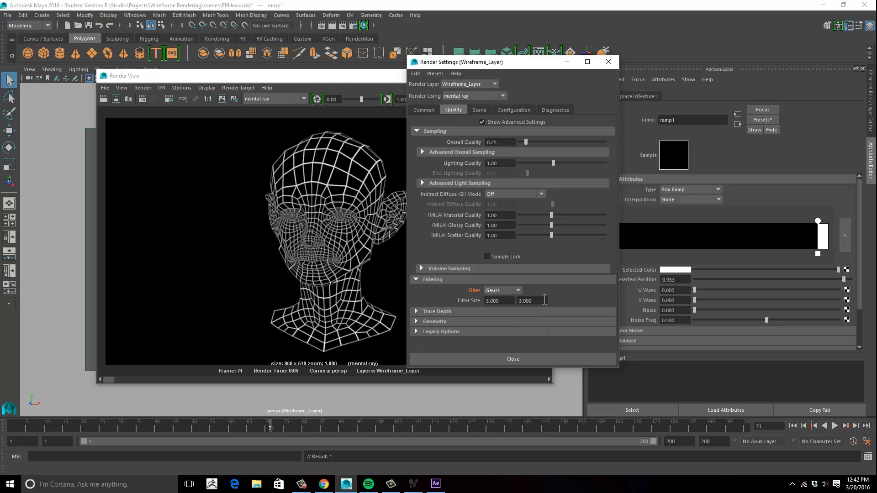
pyautogui.click(518, 291)
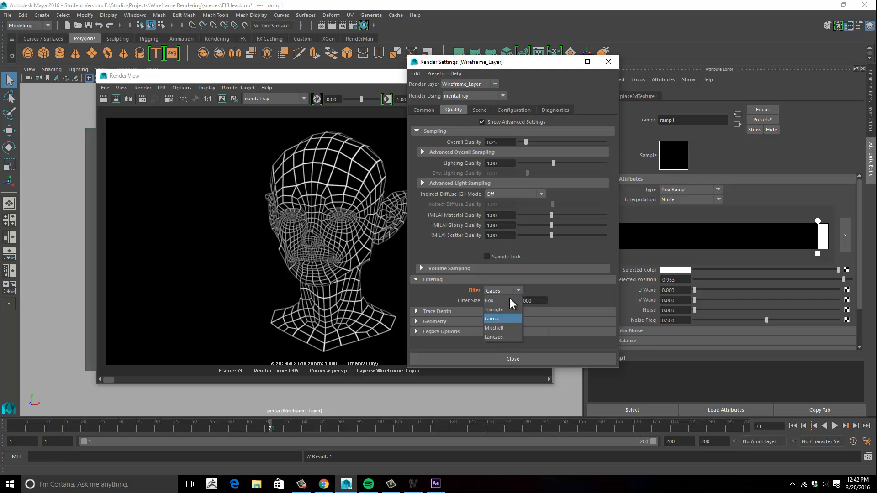
pyautogui.click(500, 328)
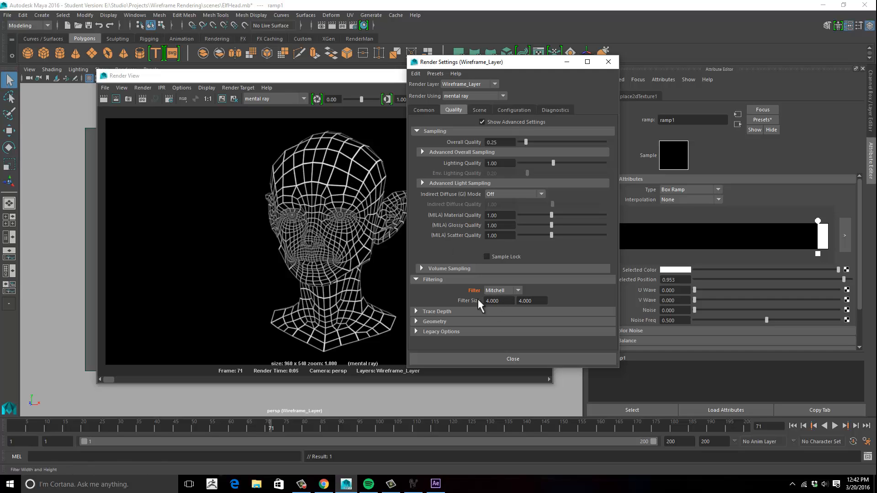
pyautogui.moveTo(500, 60); pyautogui.dragTo(501, 57)
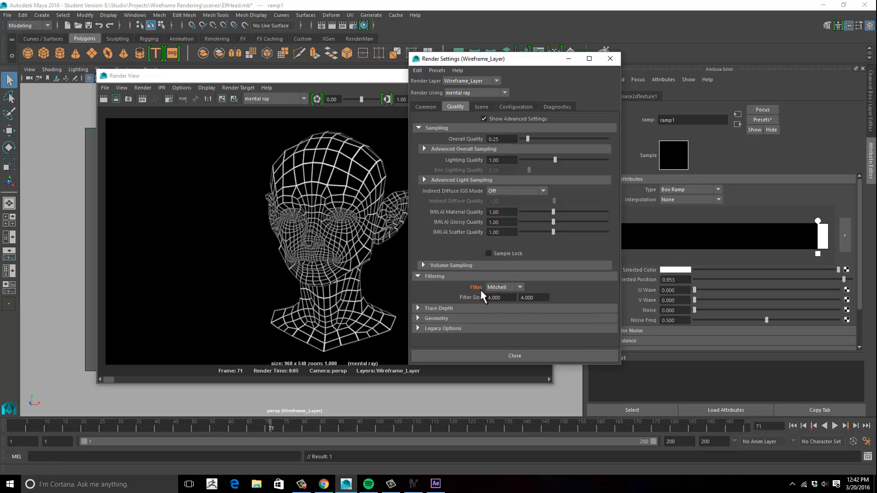
# - Re-render the wireframe layer with the Mitchell filter, then close the Render Settings and the Render View
pyautogui.moveTo(538, 65); pyautogui.dragTo(684, 47)
pyautogui.click(104, 99)
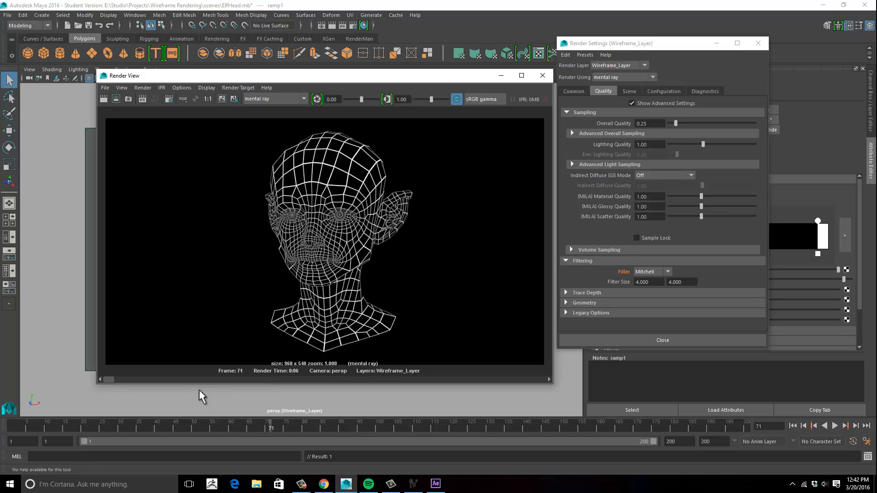
pyautogui.moveTo(110, 380)
pyautogui.mouseDown()
pyautogui.moveTo(141, 380)
pyautogui.moveTo(102, 380)
pyautogui.mouseUp()
pyautogui.moveTo(437, 76); pyautogui.dragTo(394, 26)
pyautogui.moveTo(679, 42); pyautogui.dragTo(662, 35)
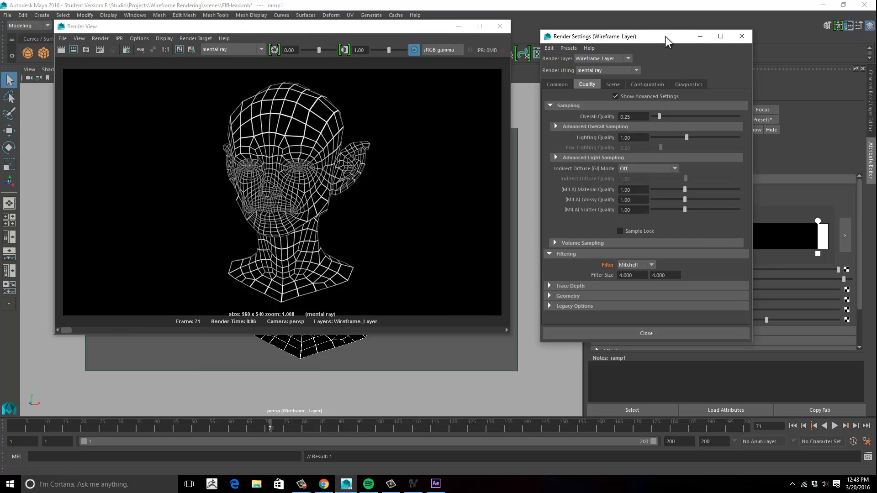
pyautogui.click(737, 38)
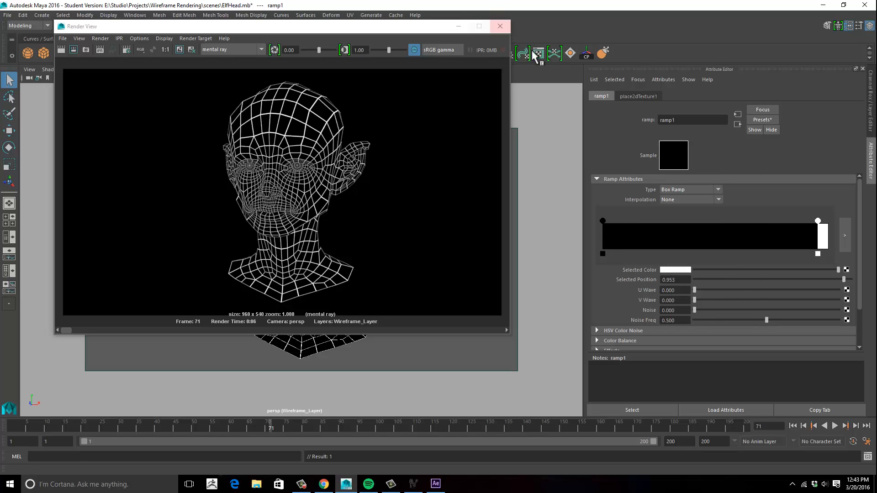
pyautogui.click(500, 26)
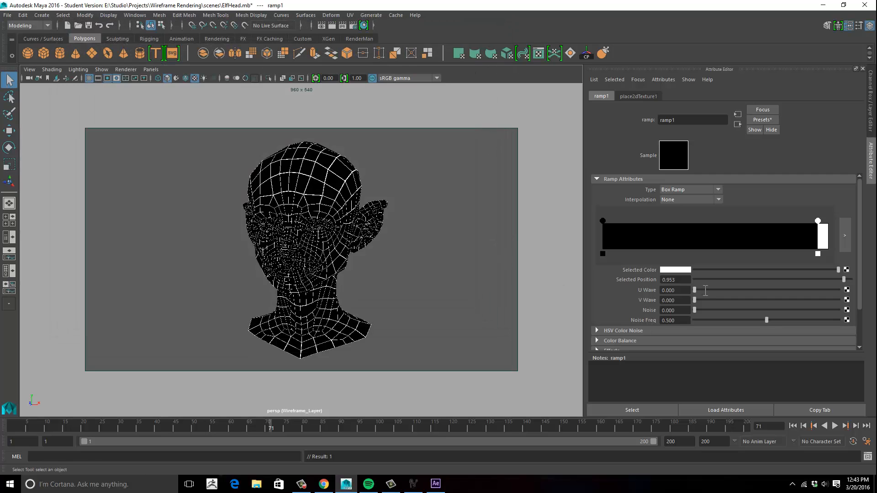
# - Switch to masterLayer and open its Render Settings
pyautogui.click(870, 120)
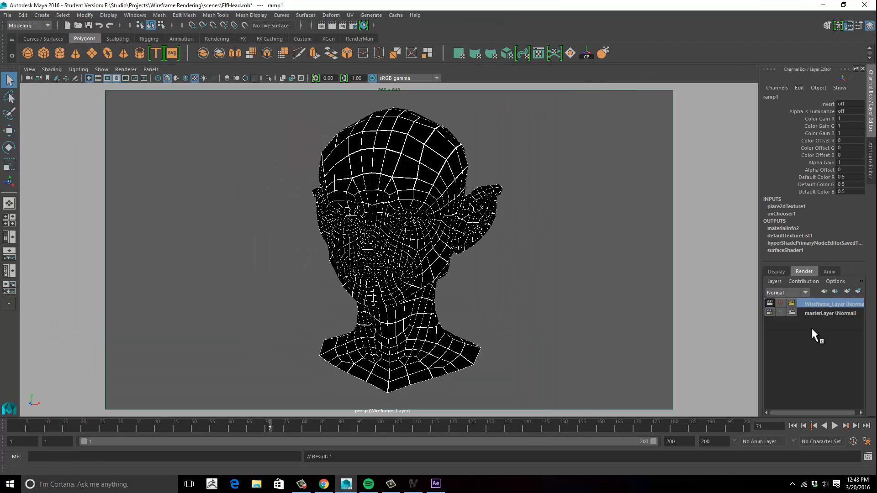
pyautogui.click(826, 313)
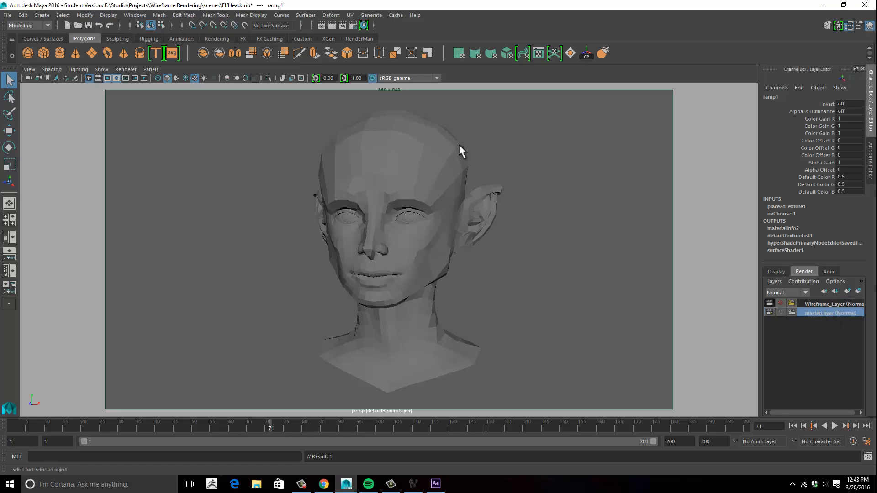
pyautogui.click(353, 25)
pyautogui.moveTo(654, 40)
pyautogui.mouseDown()
pyautogui.moveTo(635, 48)
pyautogui.moveTo(650, 44)
pyautogui.mouseUp()
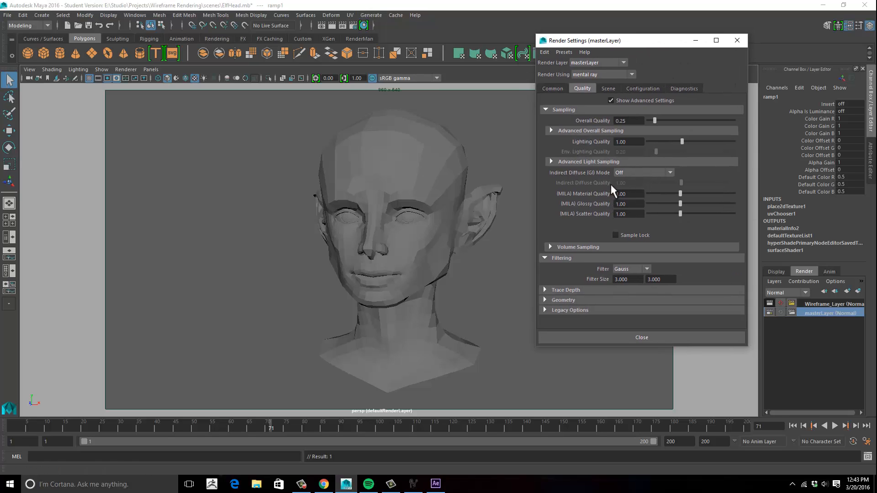
# - Enable Use Matte Passes and the Ambient Occlusion utility pass in masterLayer's scene render settings
pyautogui.click(609, 89)
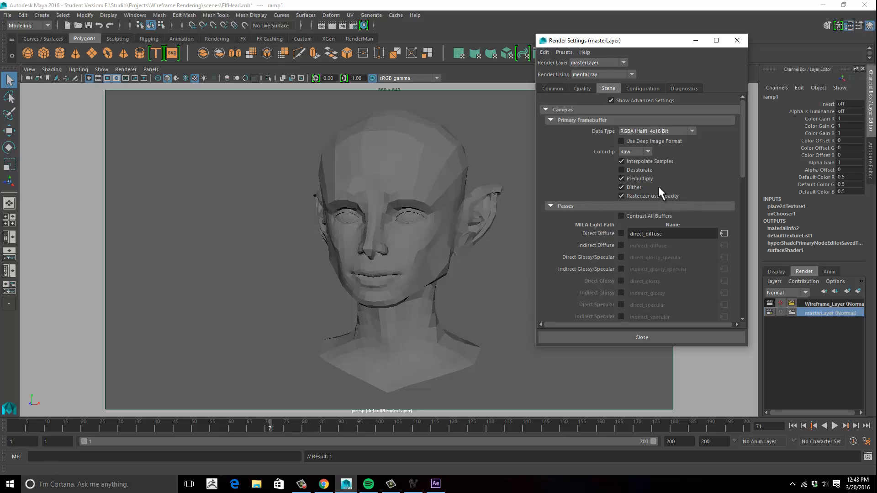
pyautogui.scroll(-3, 658, 190)
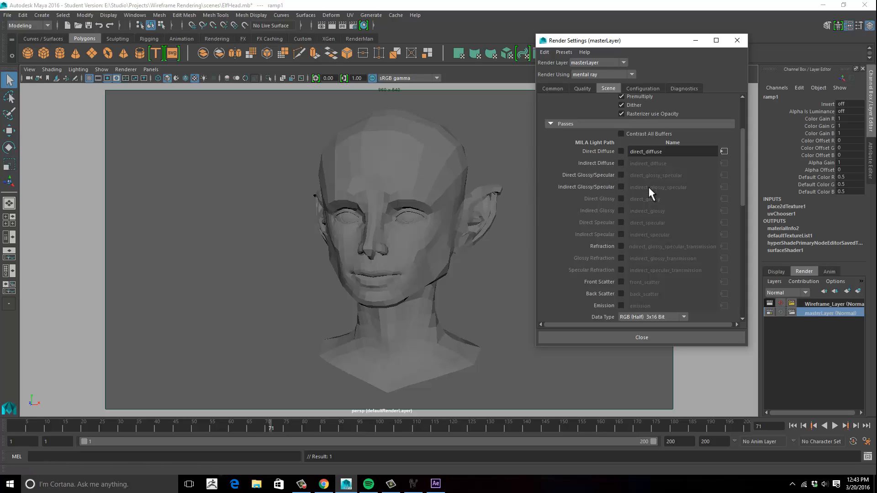
pyautogui.scroll(-3, 646, 182)
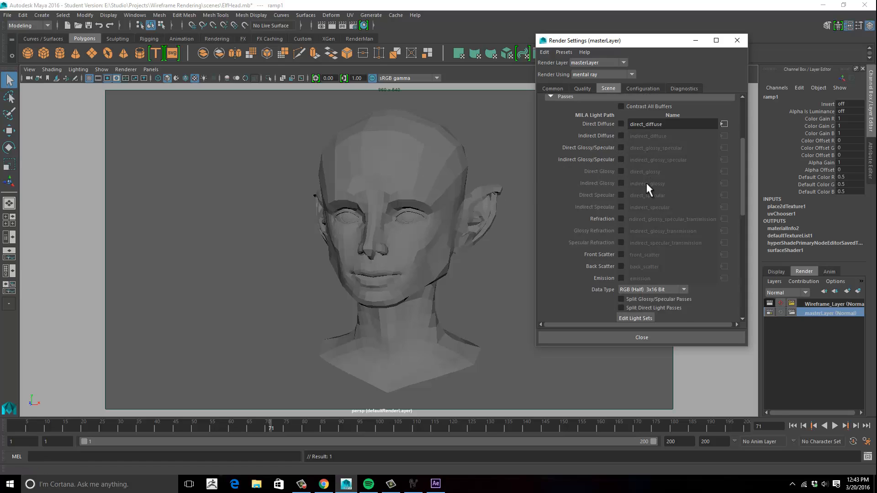
pyautogui.scroll(-6, 645, 181)
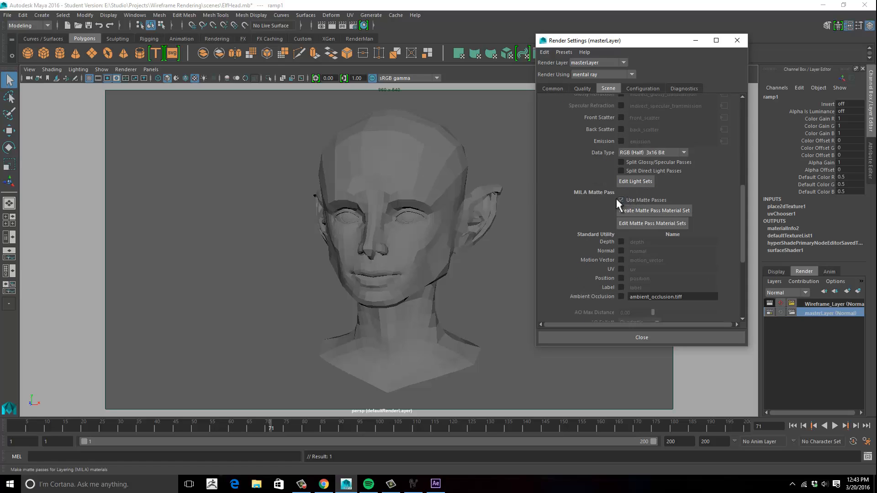
pyautogui.click(620, 200)
pyautogui.scroll(-2, 580, 265)
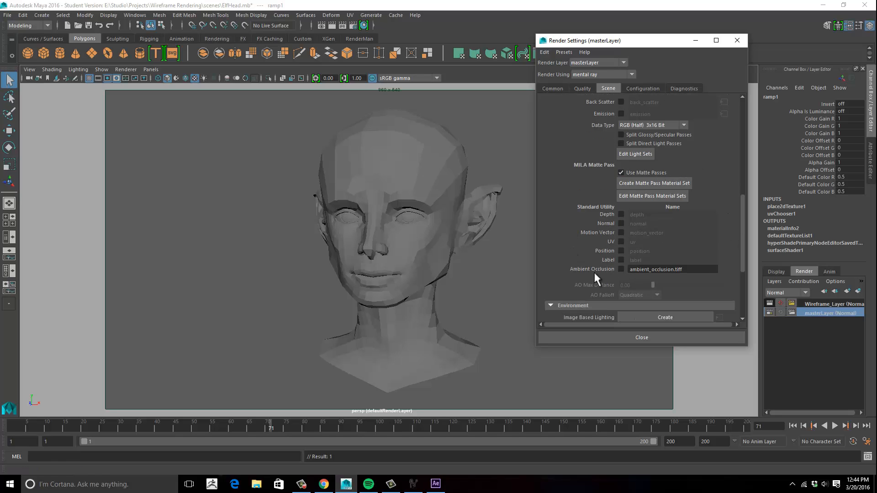
pyautogui.click(621, 269)
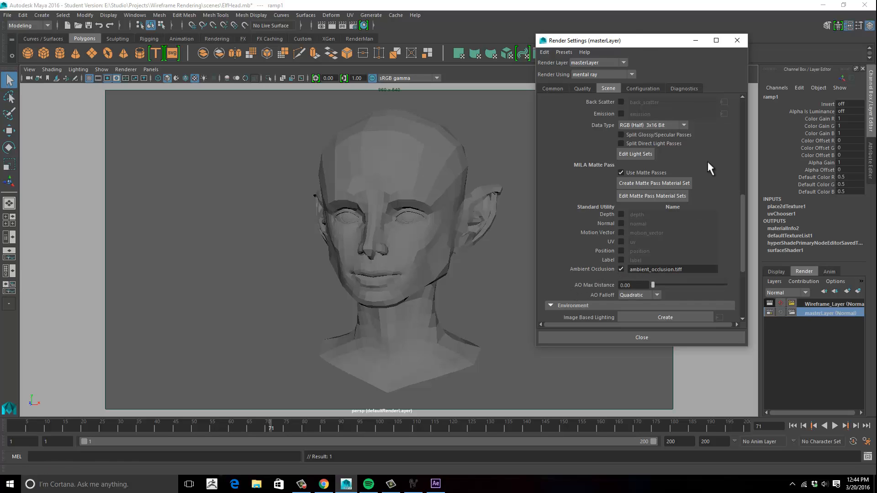
pyautogui.moveTo(633, 42); pyautogui.dragTo(586, 55)
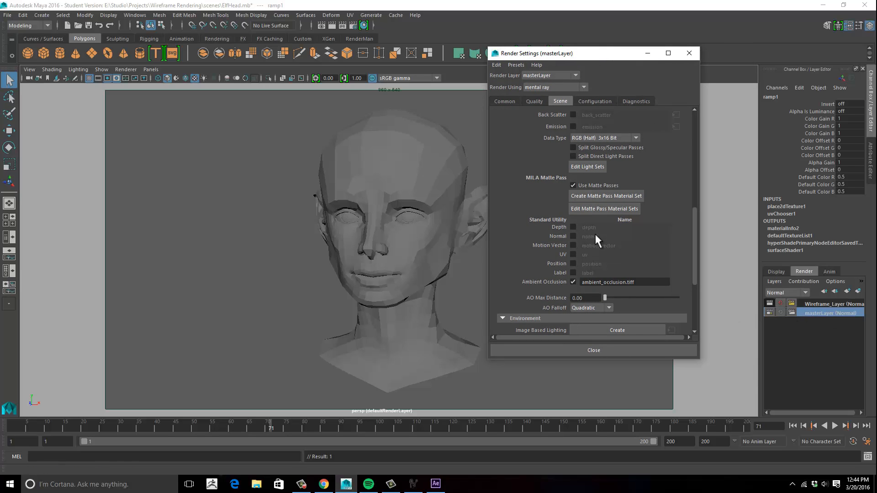
# - On Wireframe_Layer, create layer overrides for Use Matte Passes and the Ambient Occlusion pass and turn both off
pyautogui.click(821, 304)
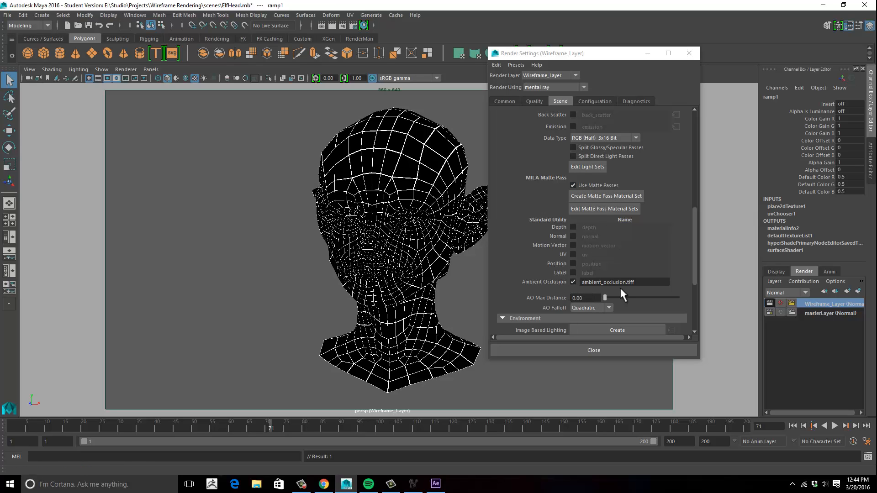
pyautogui.rightClick(599, 186)
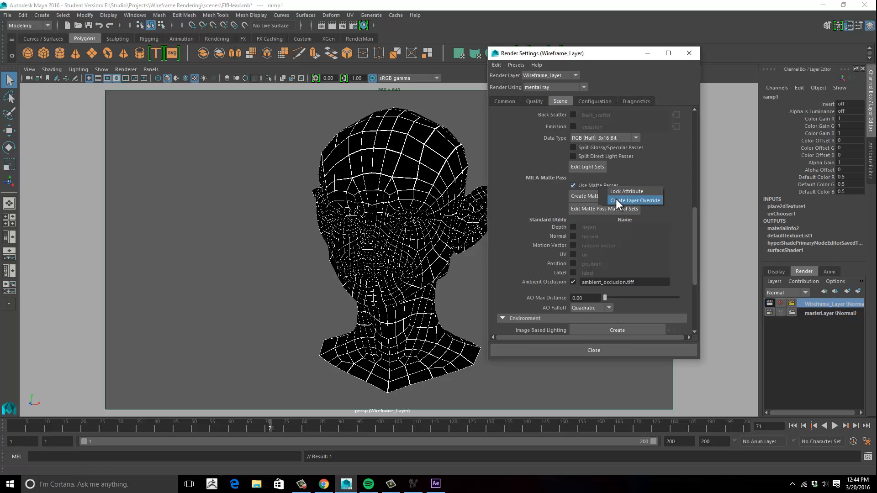
pyautogui.click(614, 200)
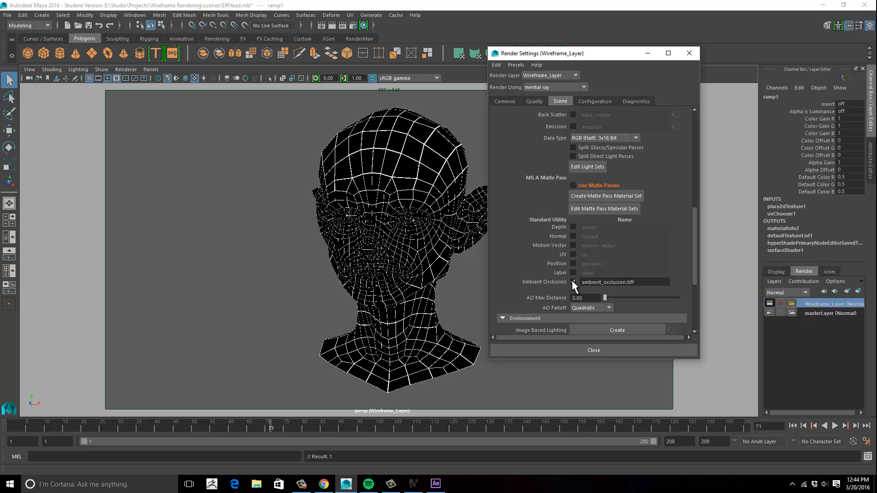
pyautogui.rightClick(573, 282)
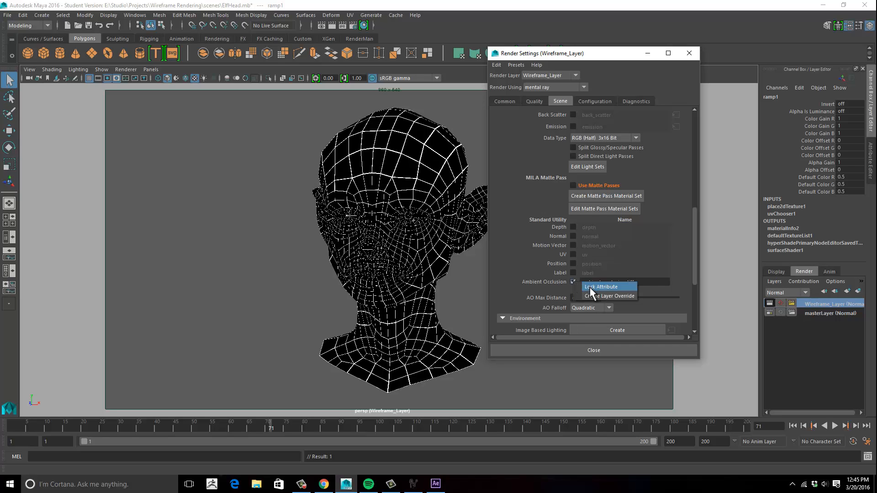
pyautogui.click(590, 297)
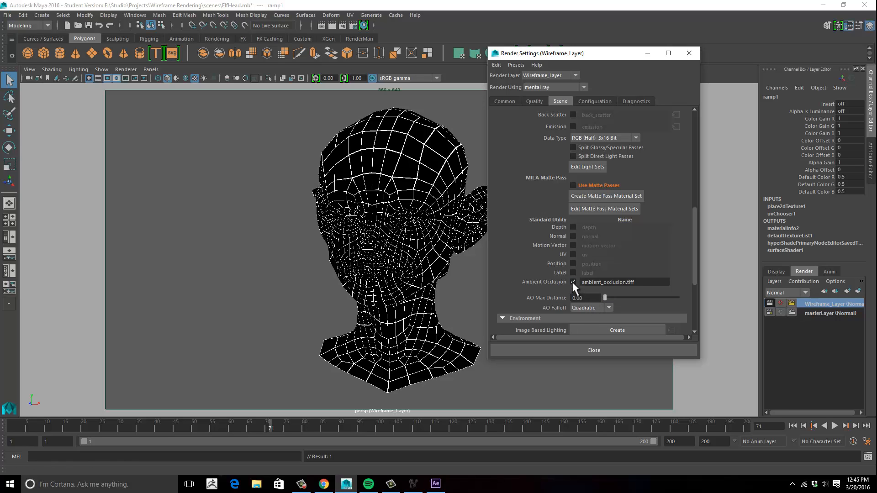
pyautogui.click(573, 282)
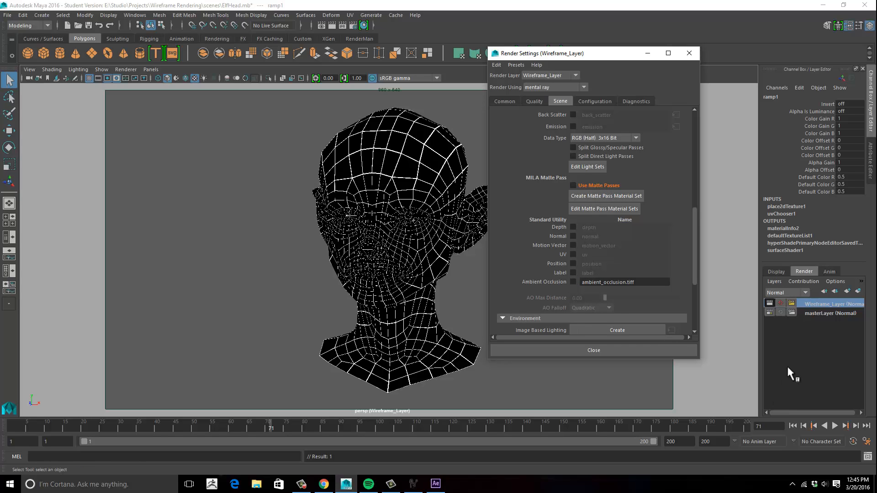
# - Switch back and forth between masterLayer and Wireframe_Layer to compare their pass settings, ending on masterLayer
pyautogui.click(818, 313)
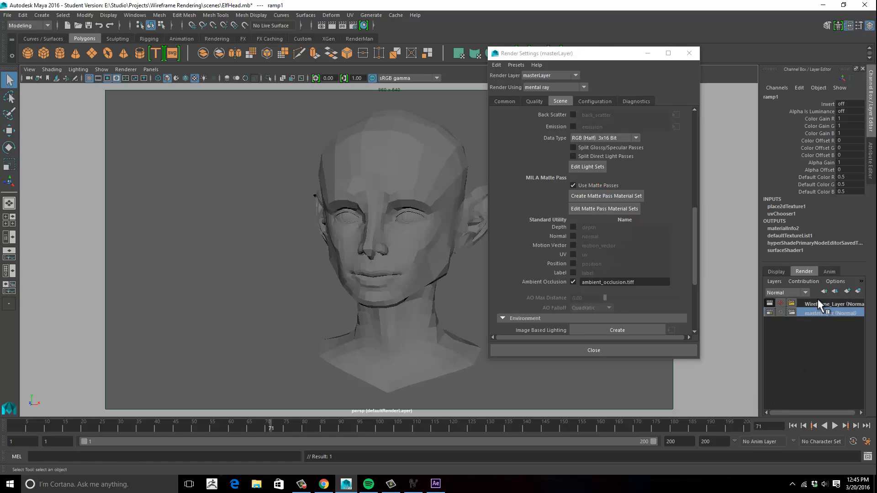
pyautogui.click(816, 306)
pyautogui.click(815, 310)
pyautogui.click(818, 309)
pyautogui.click(819, 311)
pyautogui.click(820, 309)
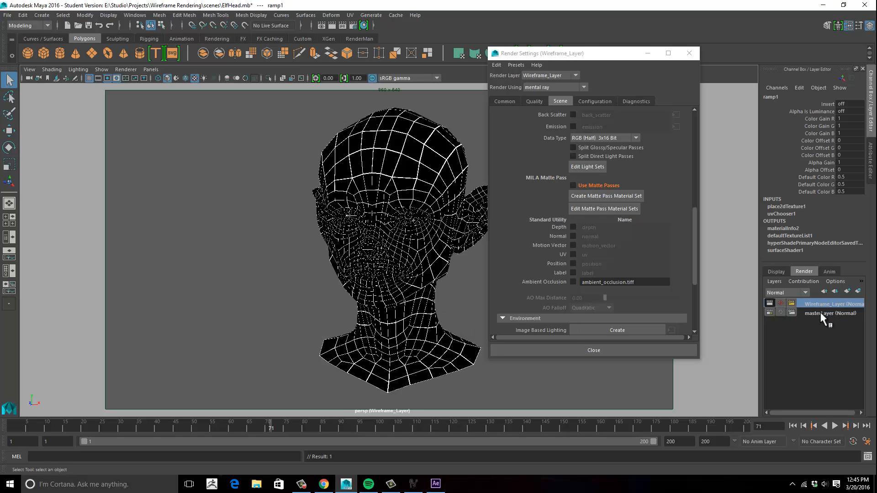
pyautogui.click(821, 313)
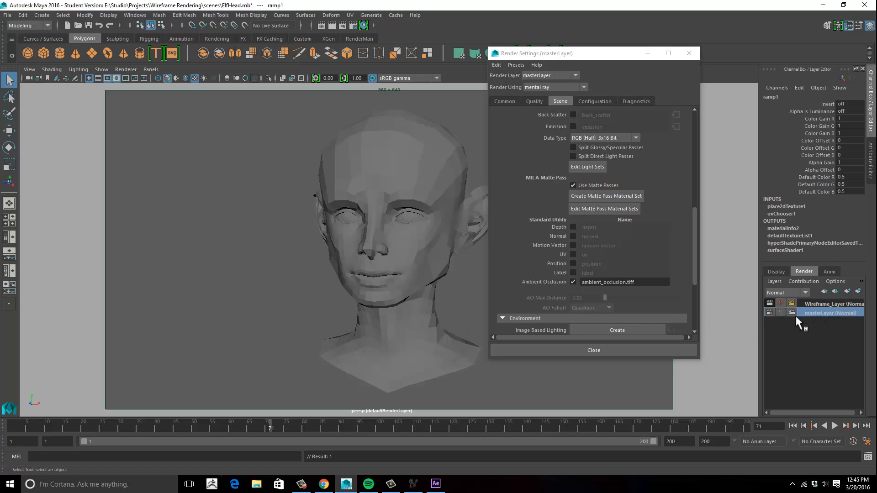
pyautogui.click(820, 305)
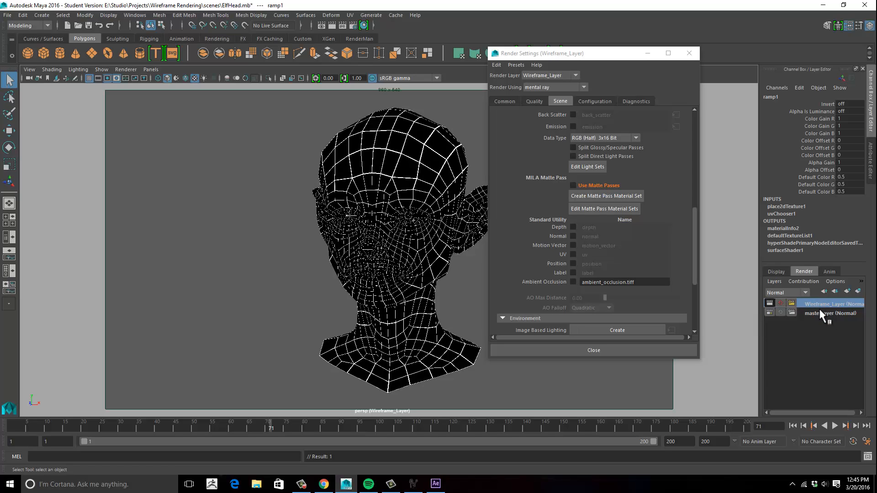
pyautogui.click(819, 311)
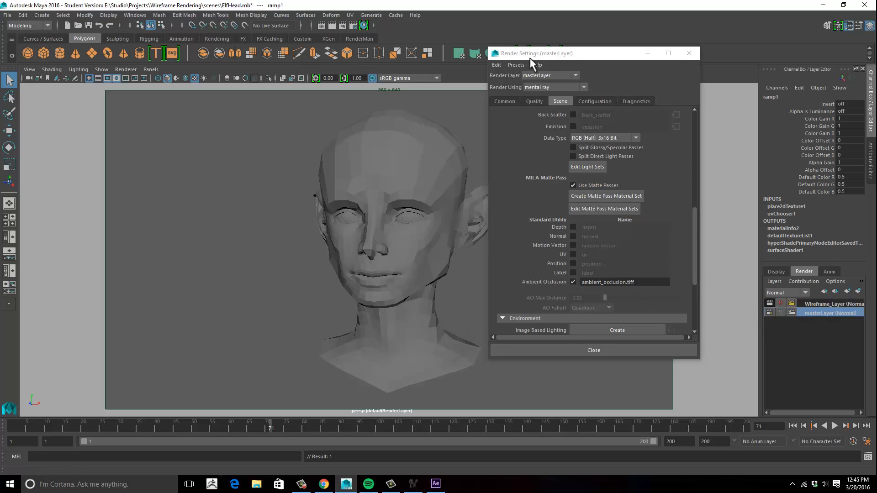
# - Try ZIPS as the OpenEXR image compression in masterLayer's common render settings, and return it to none
pyautogui.click(505, 101)
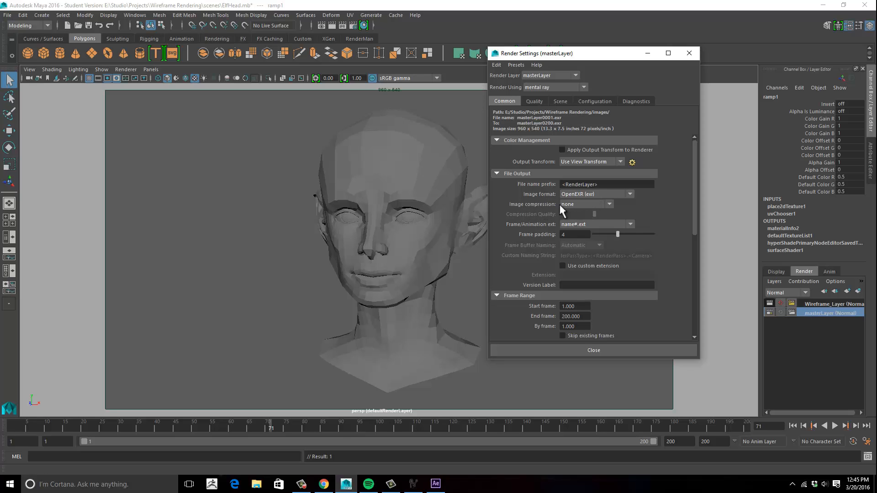
pyautogui.click(562, 206)
pyautogui.click(570, 259)
pyautogui.click(586, 203)
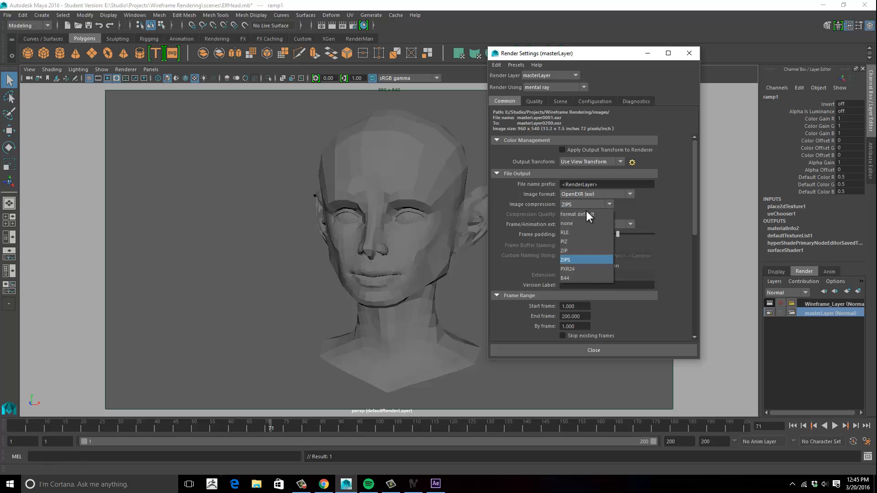
pyautogui.click(585, 222)
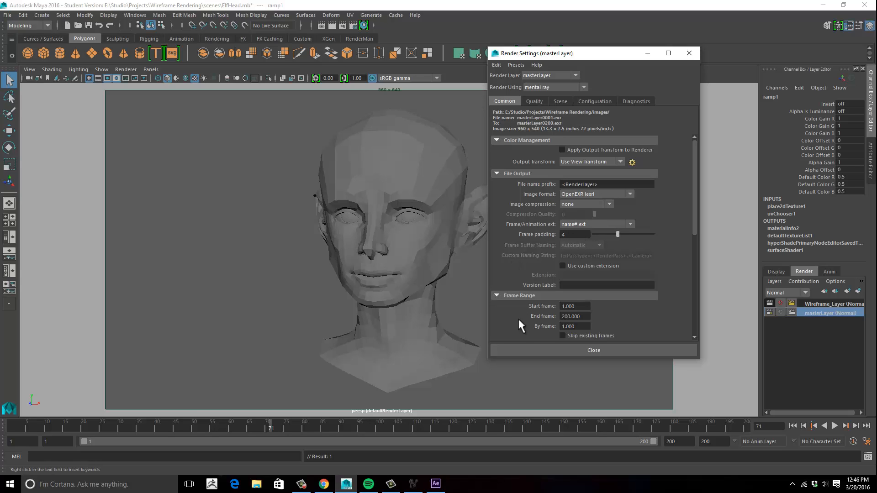
# - Play the elf head's turntable animation, return to frame 1 and check the render's end frame
pyautogui.hotkey('alt', 'v')
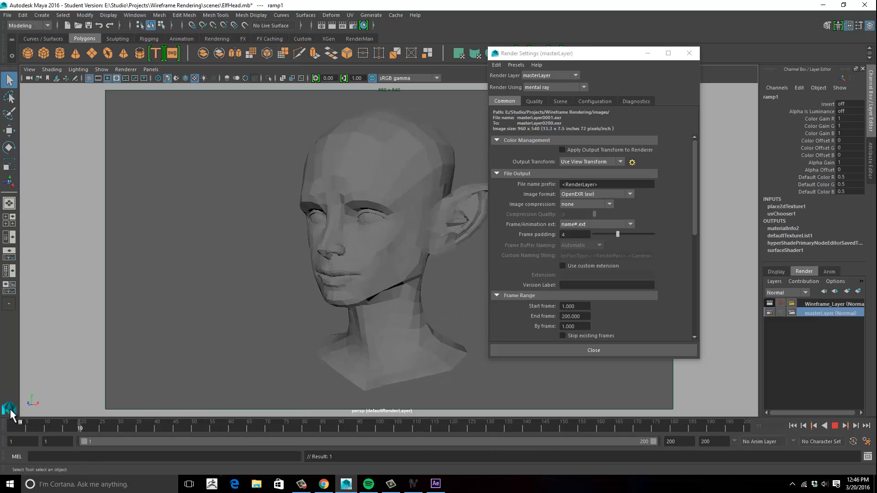
pyautogui.click(12, 427)
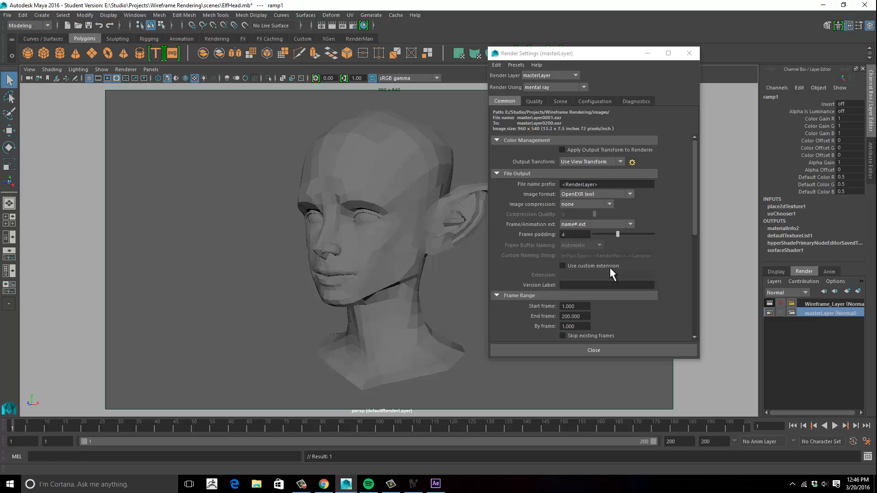
pyautogui.doubleClick(569, 316)
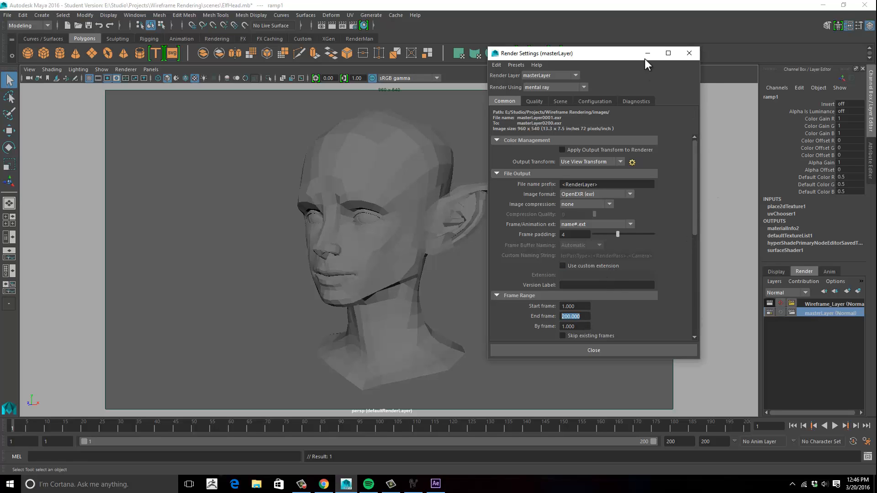
# - Close the Render Settings, make masterLayer renderable as well and activate Wireframe_Layer
pyautogui.moveTo(610, 56); pyautogui.dragTo(604, 68)
pyautogui.click(685, 65)
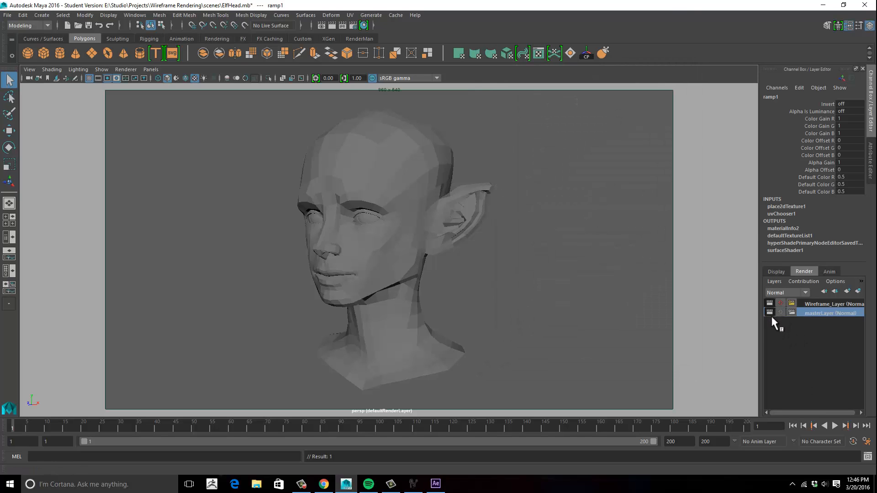
pyautogui.click(770, 312)
pyautogui.click(838, 304)
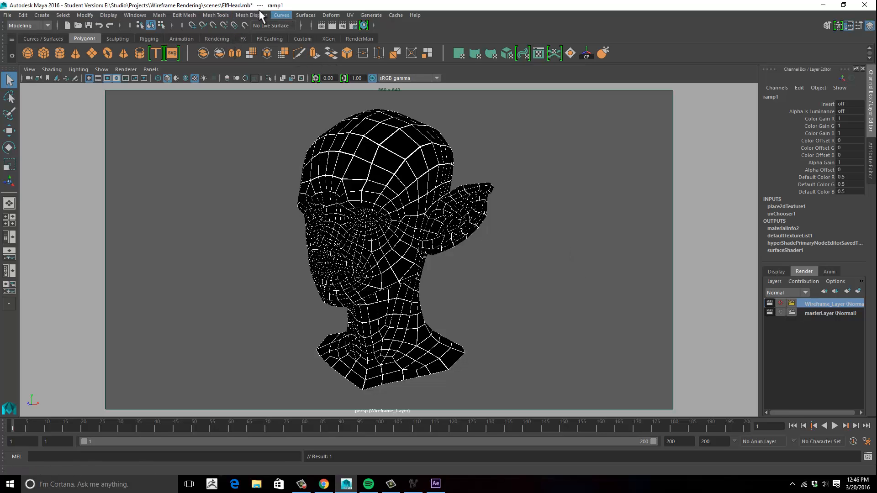
# - Switch to the Rendering menu set and look up the Batch Render command without starting it
pyautogui.click(28, 26)
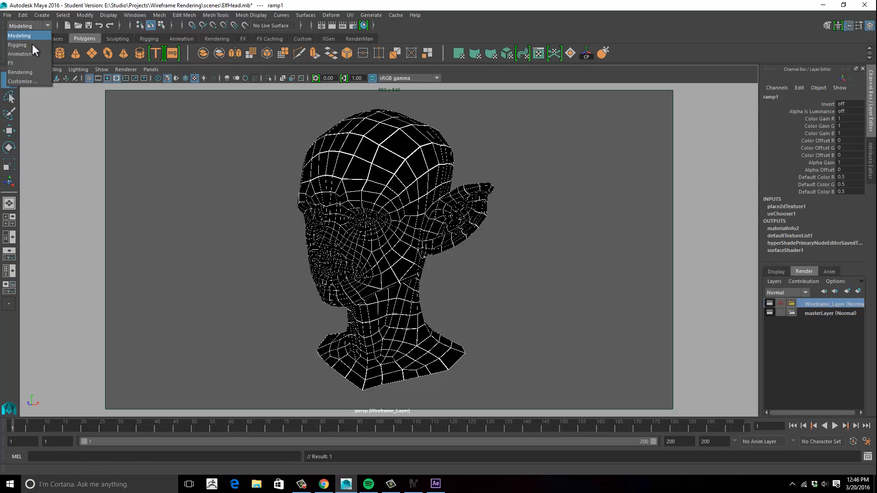
pyautogui.click(32, 71)
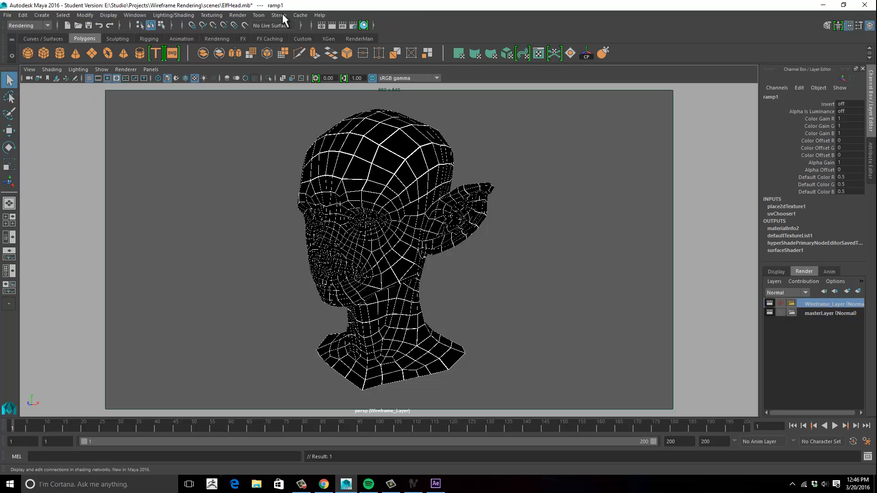
pyautogui.click(238, 16)
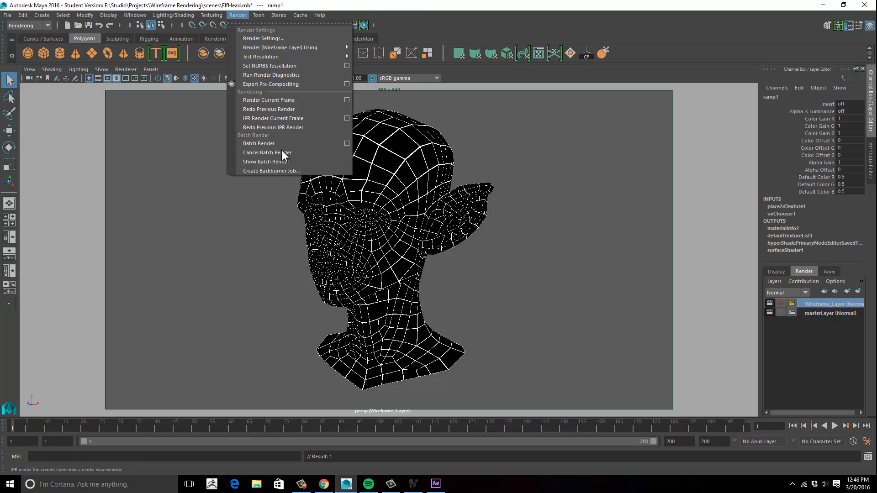
pyautogui.click(669, 28)
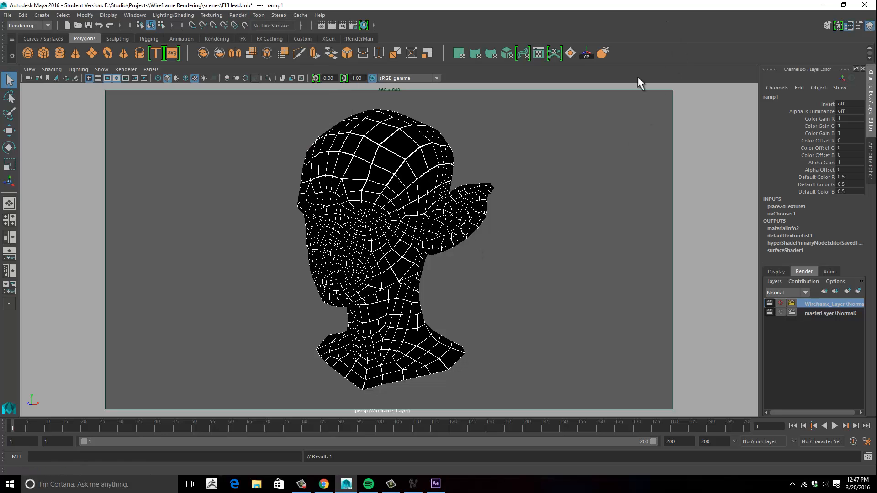
# - Open the Wireframe Rendering project's images folder in File Explorer and select masterLayer0001.exr
pyautogui.click(256, 484)
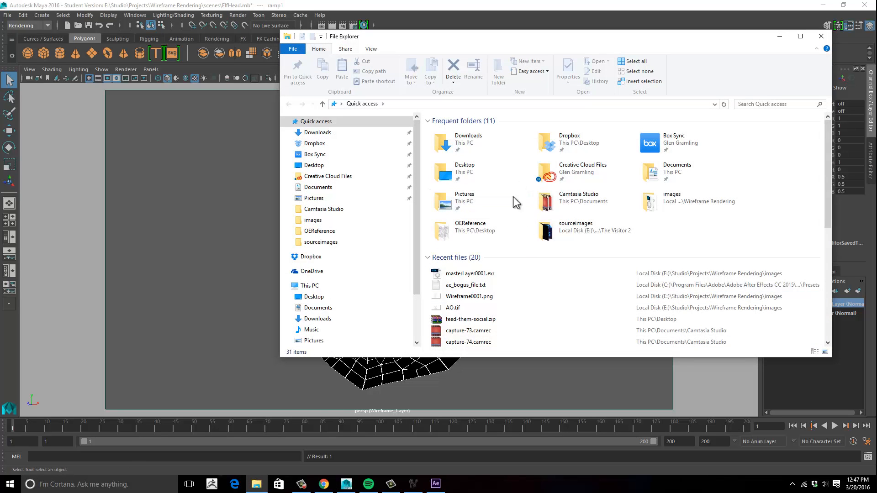
pyautogui.doubleClick(684, 204)
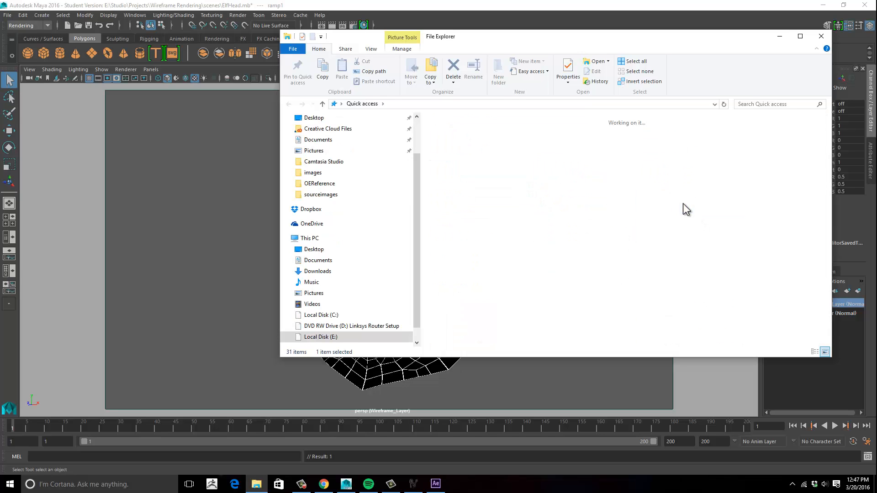
pyautogui.click(502, 148)
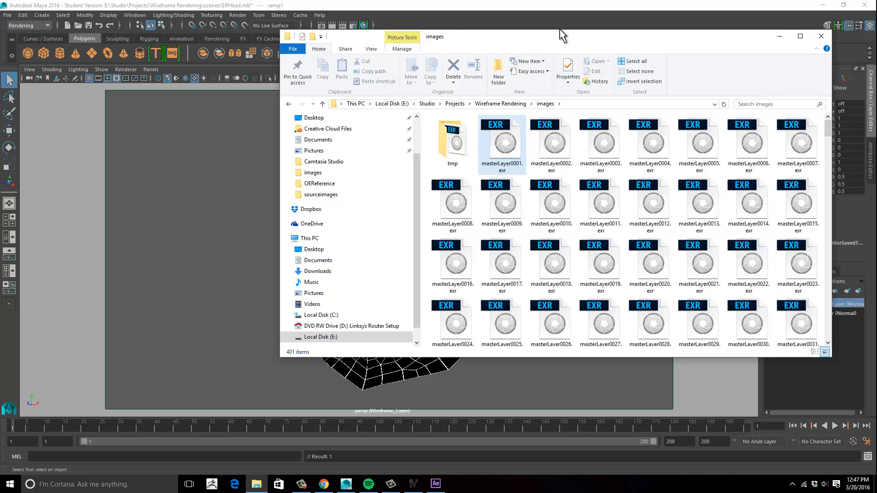
pyautogui.press('Delete')
pyautogui.moveTo(547, 40); pyautogui.dragTo(441, 33)
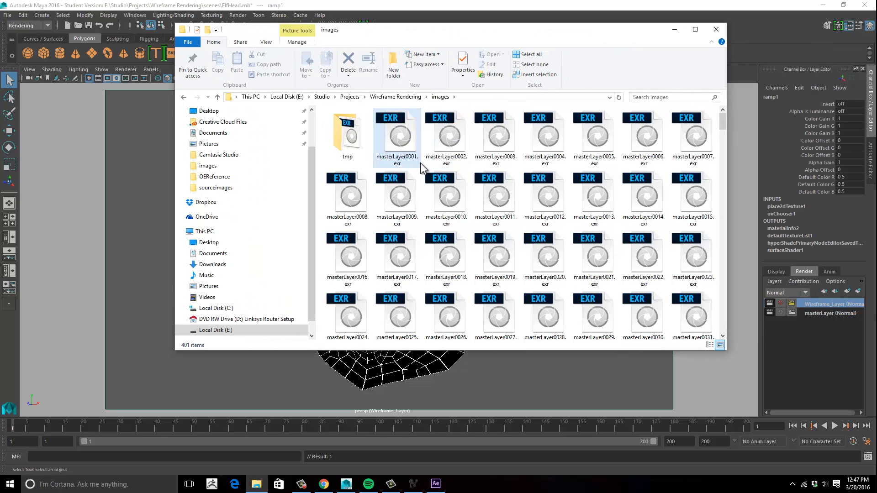
pyautogui.click(413, 158)
# - Browse the rendered masterLayer EXR and Wireframe PNG sequences in the images folder
pyautogui.scroll(-10, 452, 171)
pyautogui.scroll(-20, 451, 172)
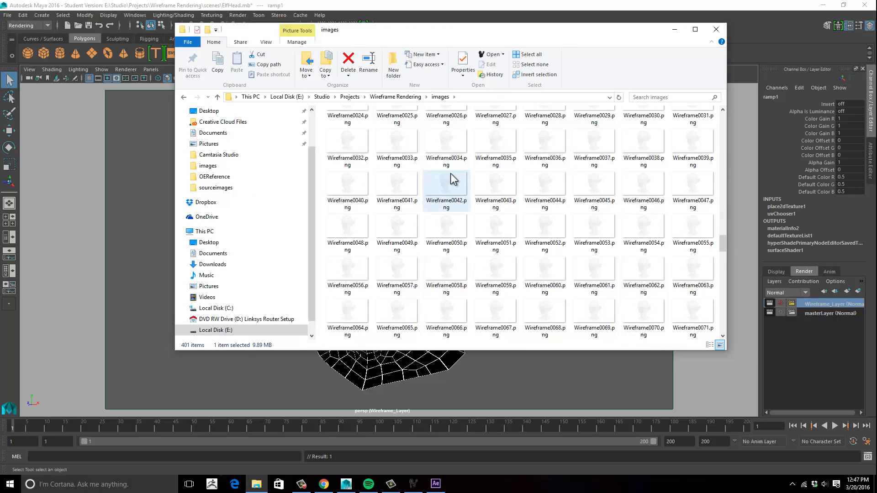
pyautogui.scroll(10, 449, 176)
pyautogui.scroll(3, 451, 183)
pyautogui.scroll(-3, 451, 190)
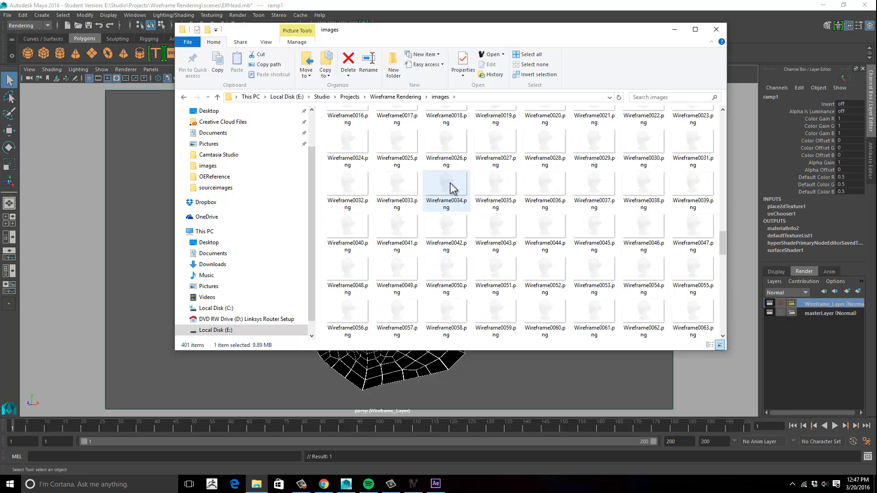
pyautogui.scroll(3, 451, 215)
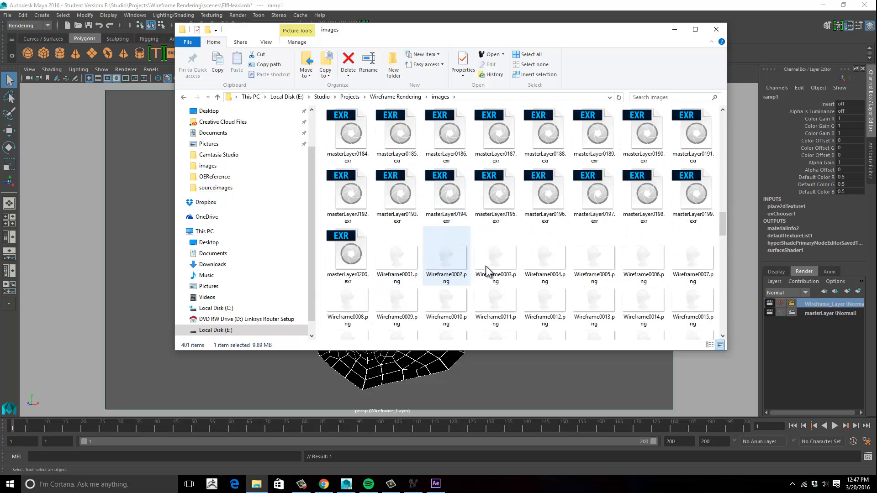
pyautogui.scroll(-15, 492, 269)
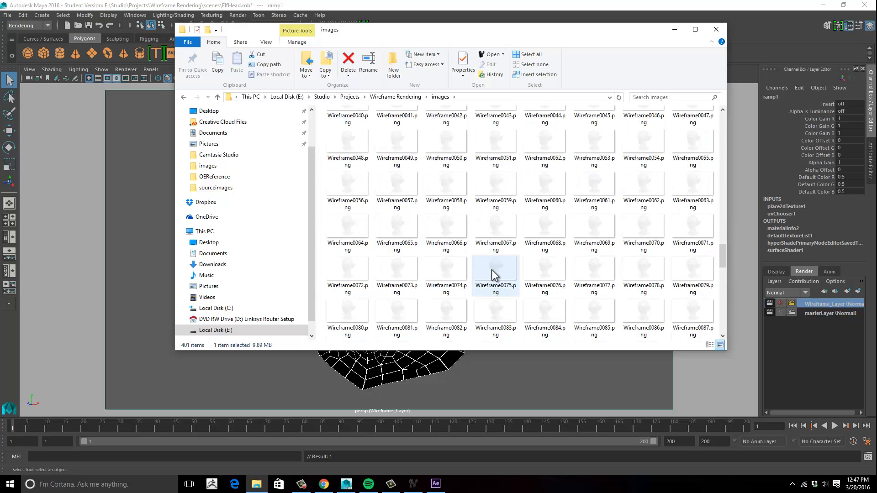
pyautogui.scroll(15, 492, 270)
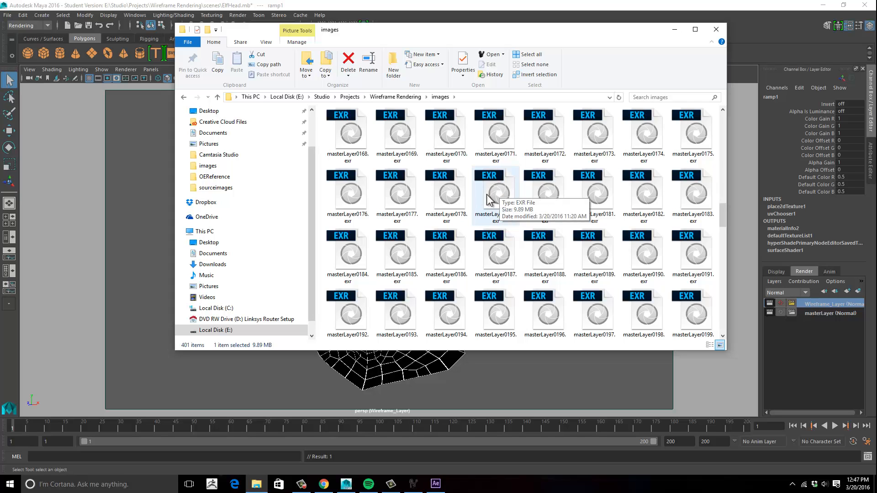
pyautogui.scroll(12, 485, 218)
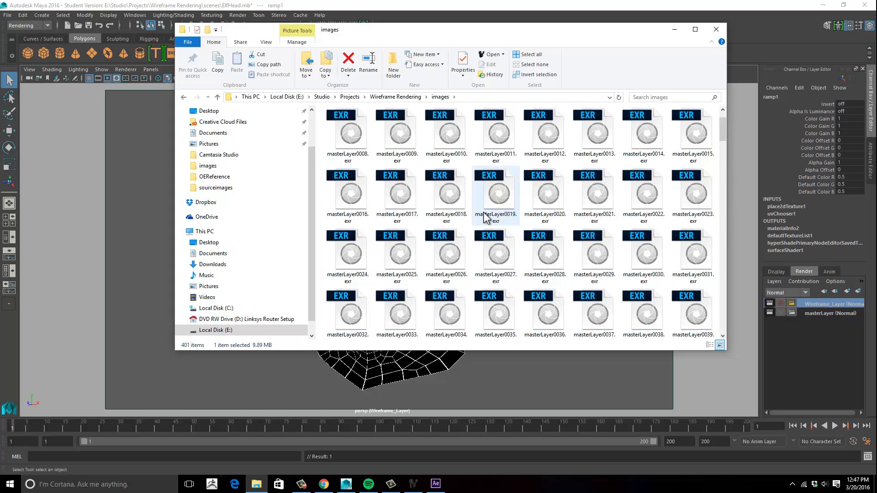
pyautogui.scroll(9, 485, 218)
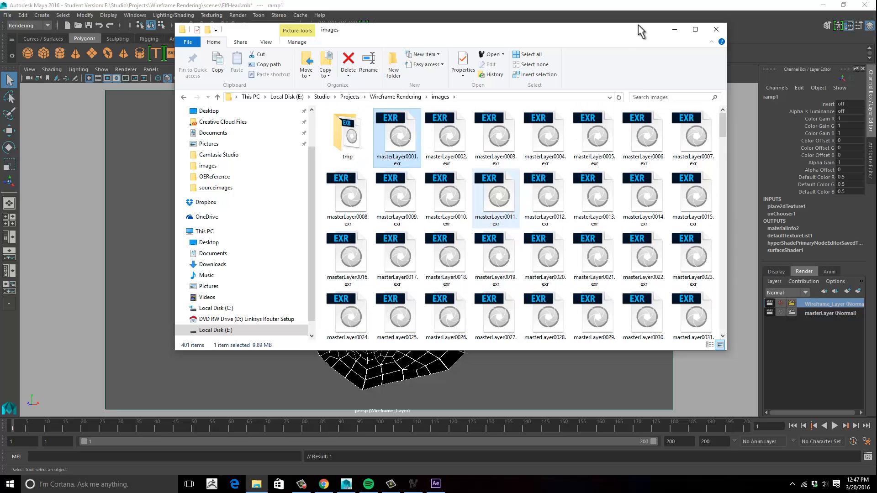
pyautogui.moveTo(621, 32); pyautogui.dragTo(571, 58)
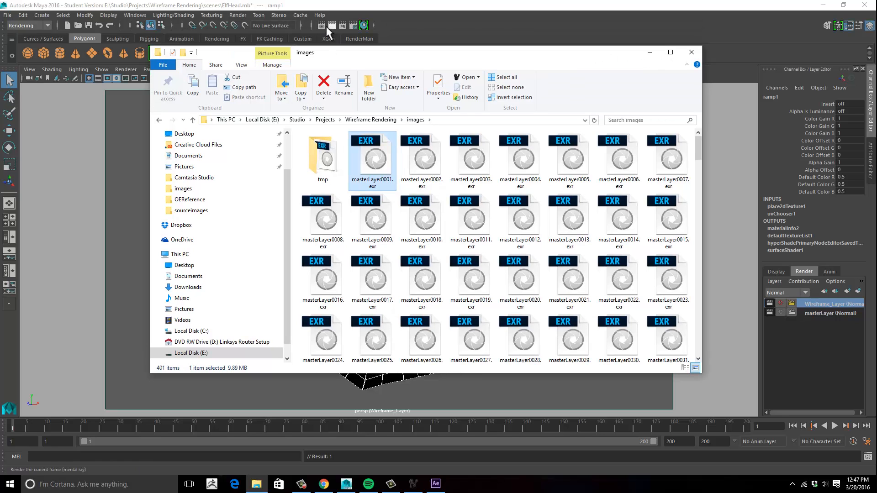
# - Render the current frame of Wireframe_Layer with mental ray and check the Render View for loadable render passes
pyautogui.click(330, 26)
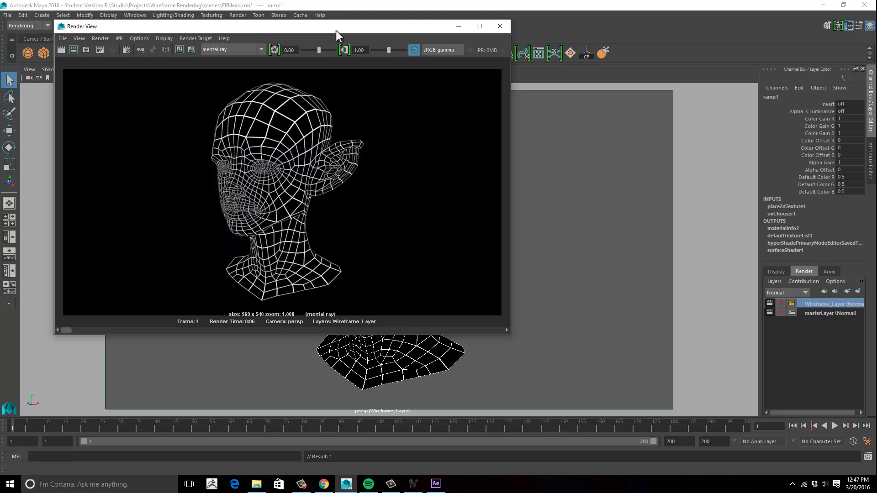
pyautogui.moveTo(336, 29); pyautogui.dragTo(458, 65)
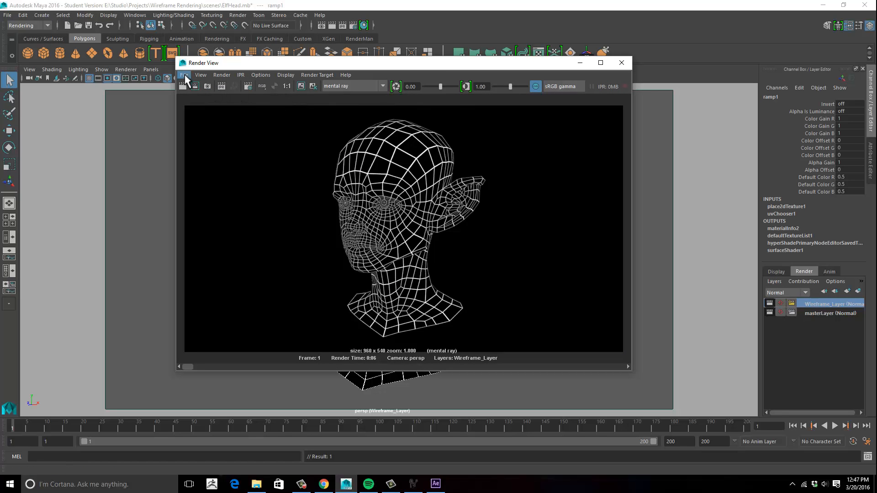
pyautogui.click(185, 76)
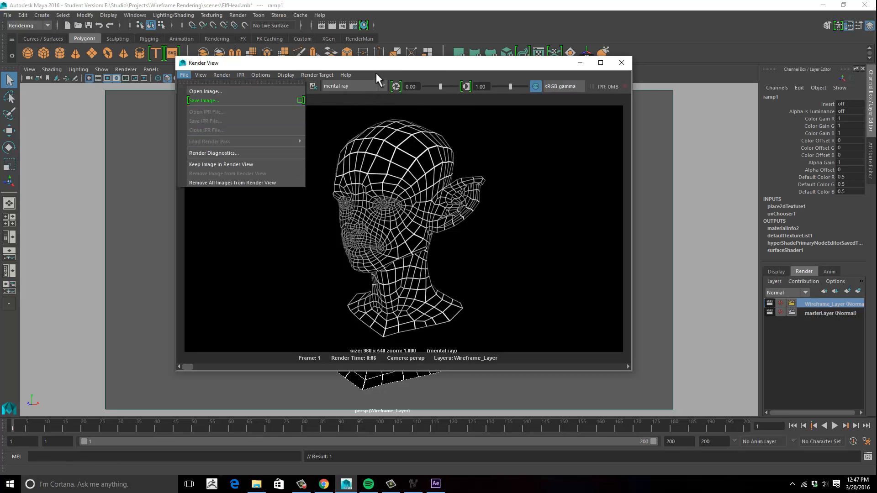
pyautogui.click(286, 335)
# - Step through the kept images to the masterLayer render, check it for loadable render passes and close the Render View
pyautogui.click(200, 366)
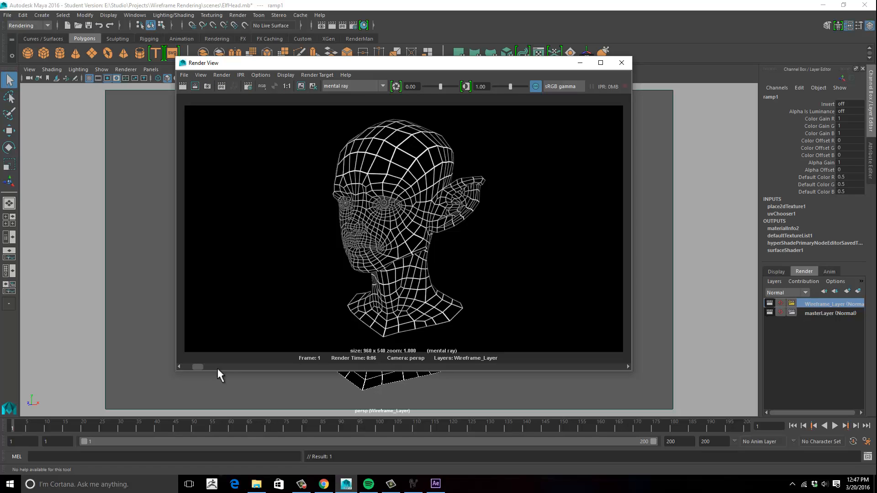
pyautogui.click(217, 366)
pyautogui.click(216, 366)
pyautogui.click(203, 366)
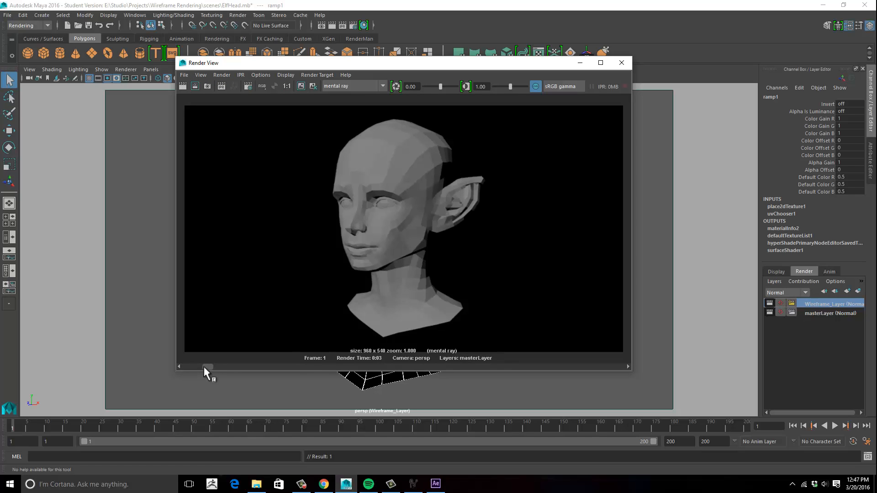
pyautogui.click(184, 75)
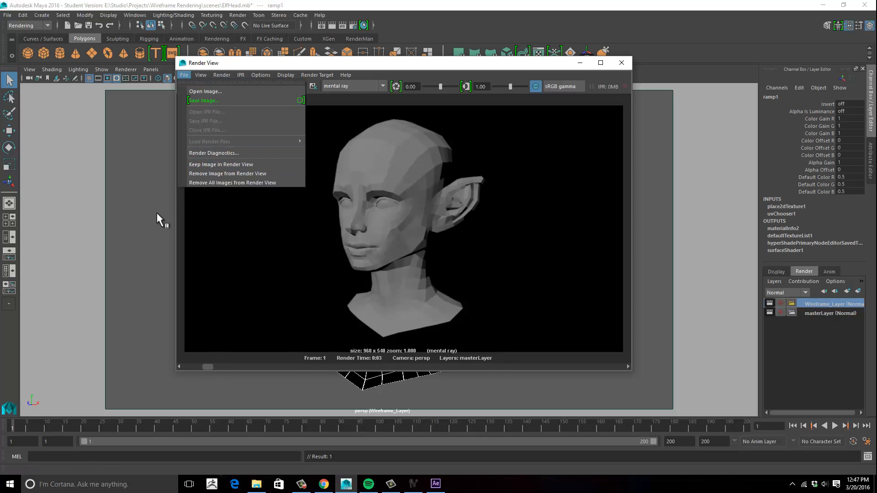
pyautogui.click(621, 64)
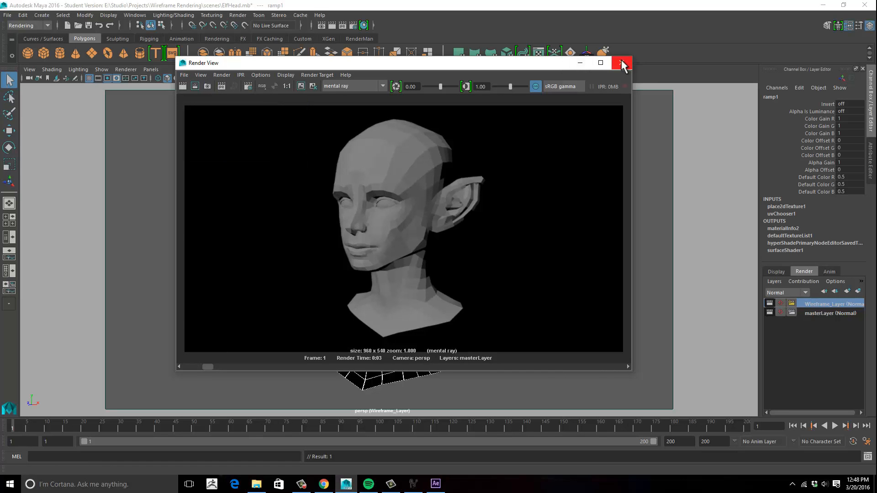
pyautogui.click(621, 64)
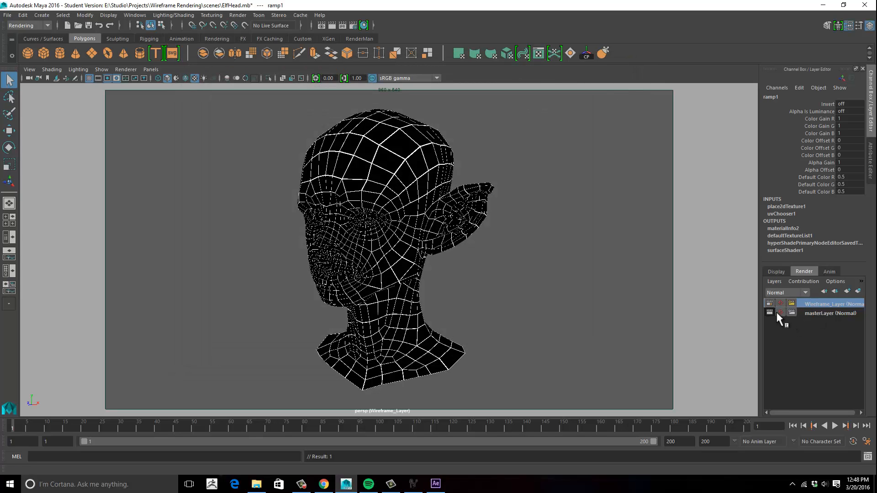
# - Activate masterLayer, render its current frame and load its ambient_occlusion render pass
pyautogui.click(808, 313)
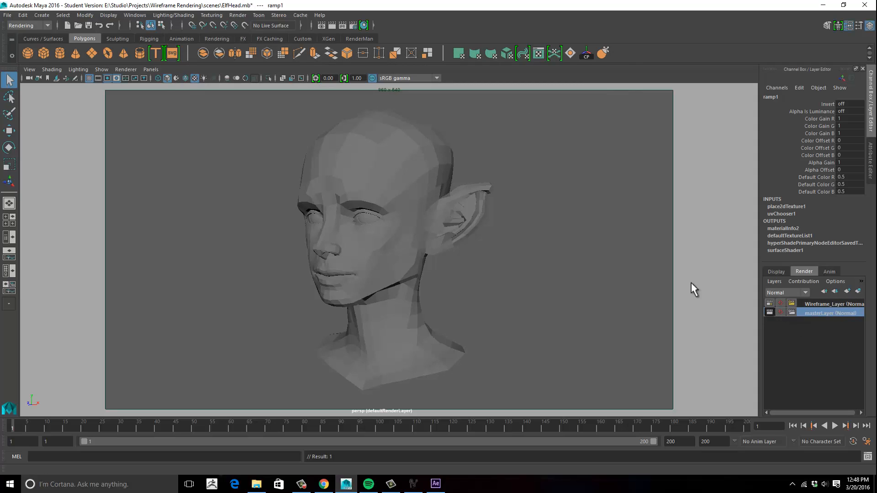
pyautogui.click(332, 26)
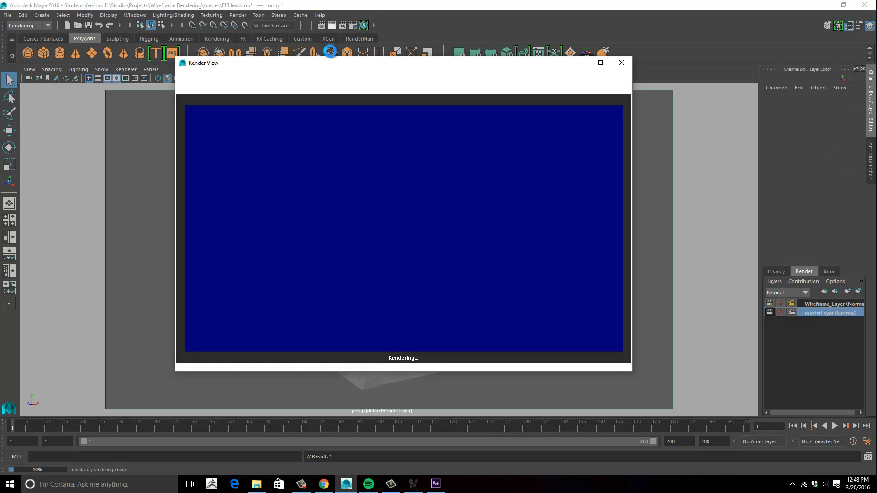
pyautogui.click(185, 76)
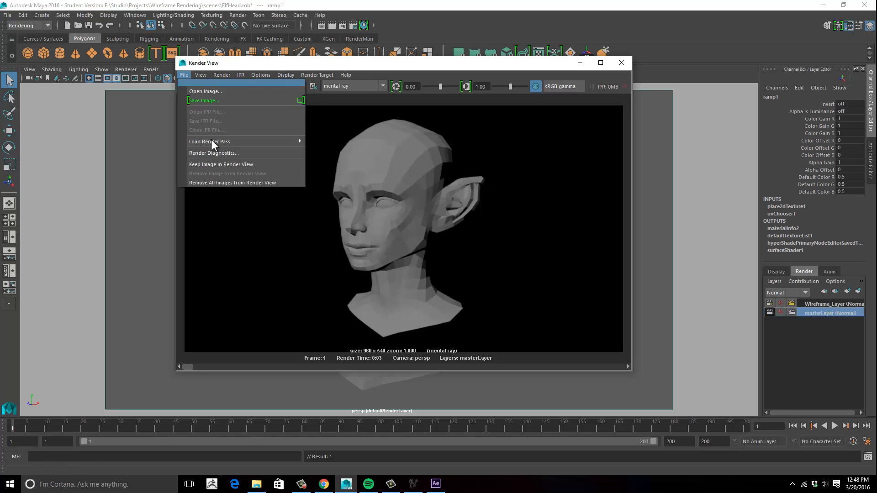
pyautogui.moveTo(256, 142)
pyautogui.click(375, 150)
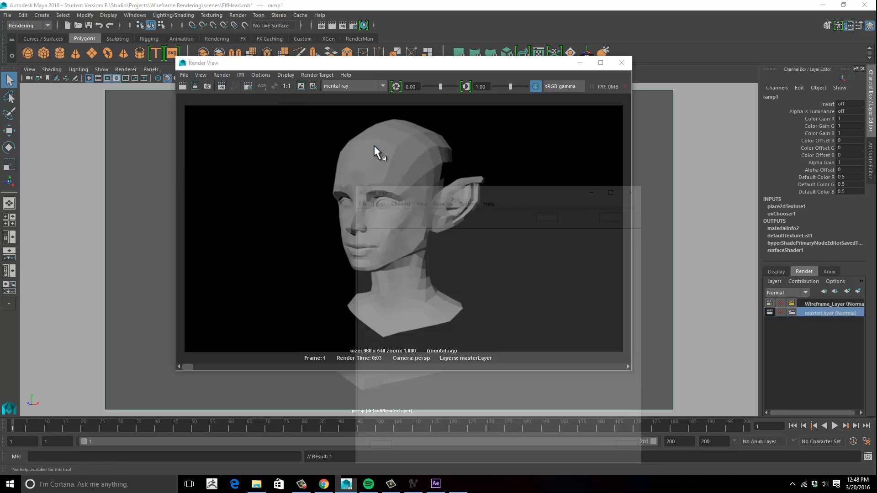
# - Enlarge the imf_disp viewer to examine the whole ambient occlusion pass, and close both it and the Render View
pyautogui.moveTo(471, 187); pyautogui.dragTo(337, 42)
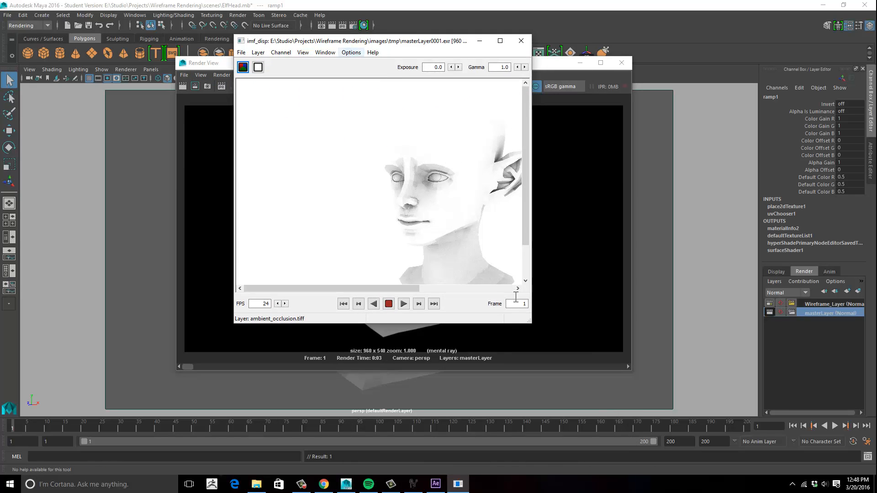
pyautogui.moveTo(532, 323); pyautogui.dragTo(700, 404)
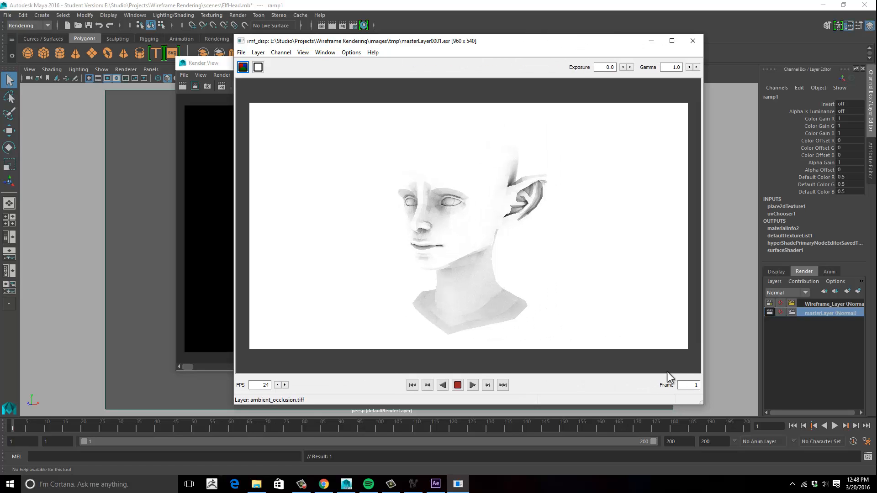
pyautogui.moveTo(382, 42); pyautogui.dragTo(339, 28)
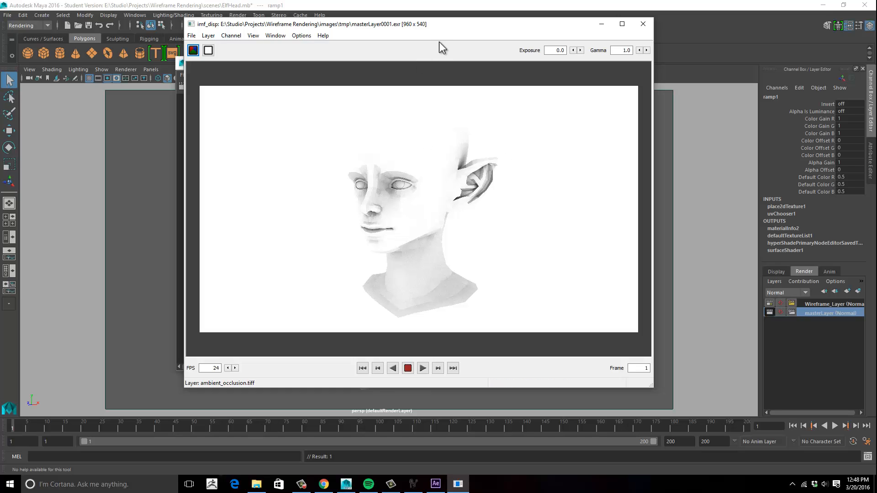
pyautogui.moveTo(439, 26)
pyautogui.mouseDown()
pyautogui.moveTo(437, 41)
pyautogui.moveTo(445, 34)
pyautogui.mouseUp()
pyautogui.click(650, 32)
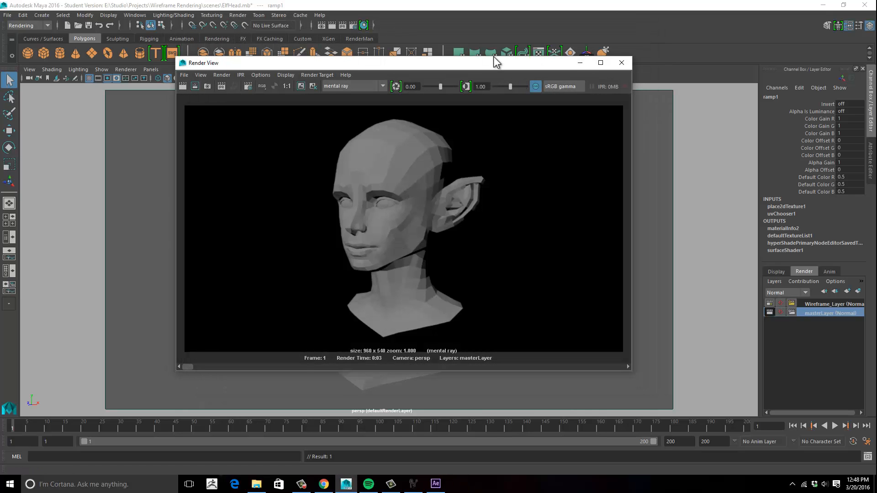
pyautogui.moveTo(496, 60); pyautogui.dragTo(495, 51)
pyautogui.click(619, 54)
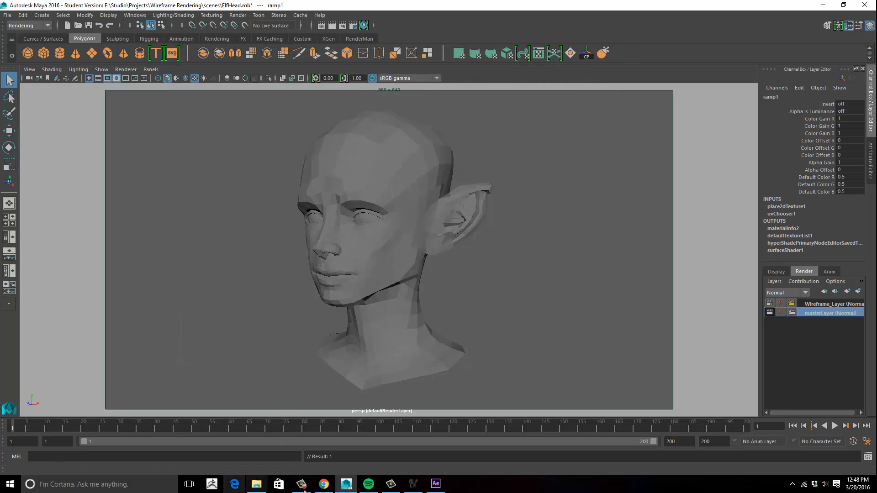
# - View the DJV Imaging home page in Chrome, switch to djv_view and bring up its file opening dialog
pyautogui.click(322, 489)
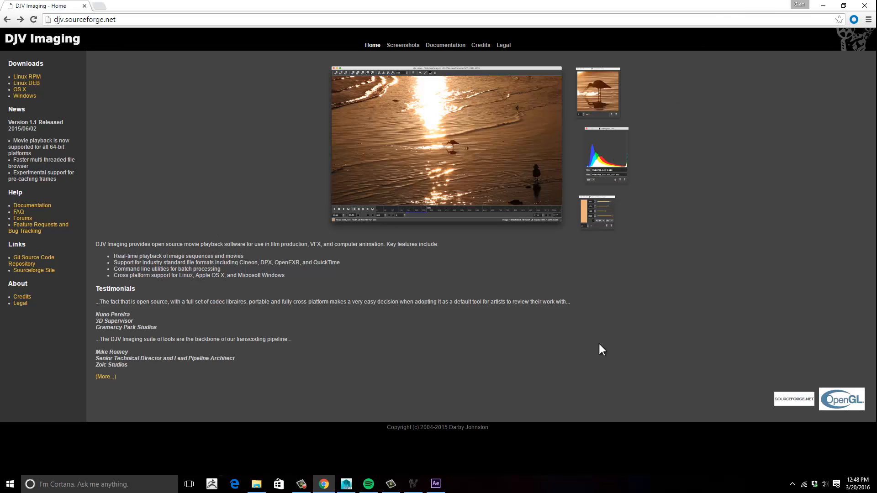
pyautogui.click(414, 484)
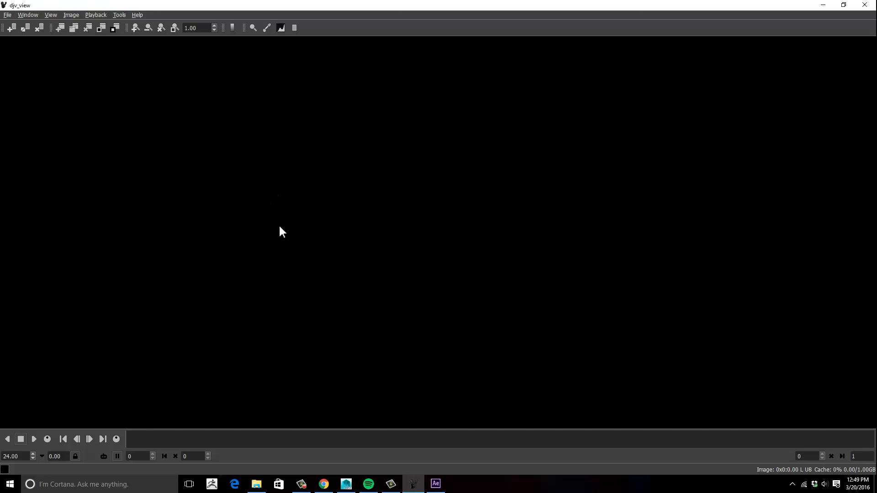
pyautogui.click(8, 15)
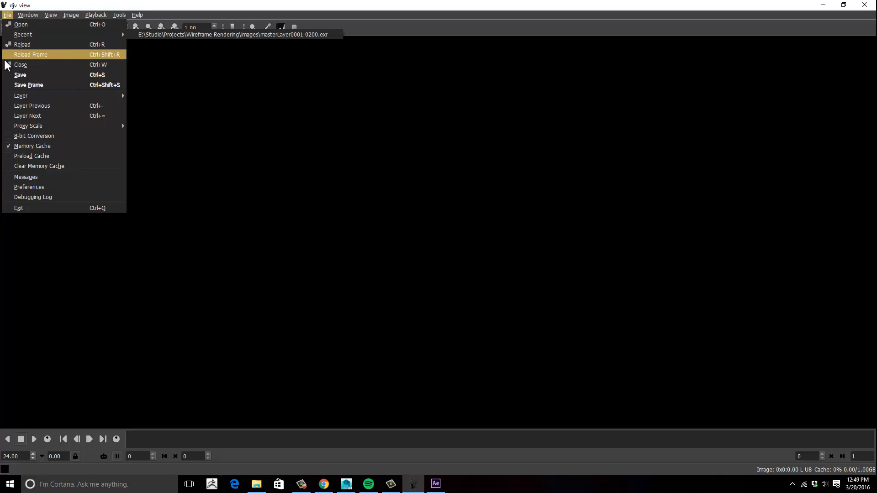
pyautogui.click(41, 24)
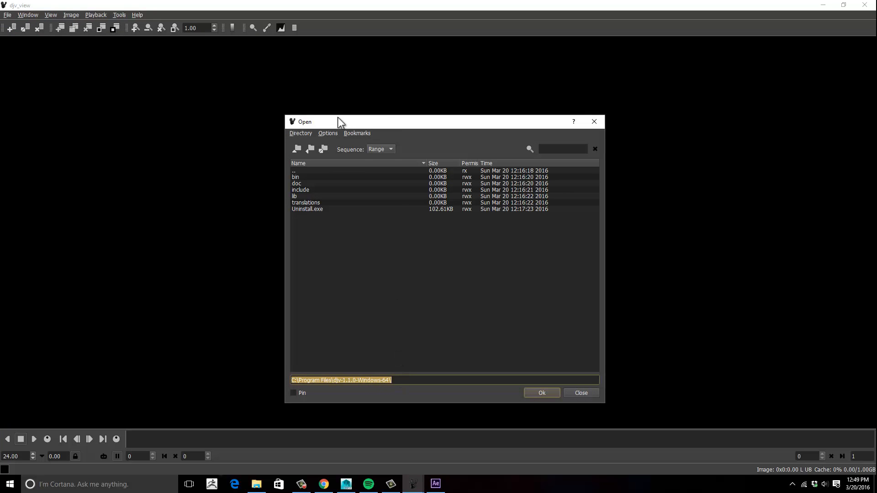
# - Change the file dialog's location from the DJV program folder to the E: drive
pyautogui.click(299, 171)
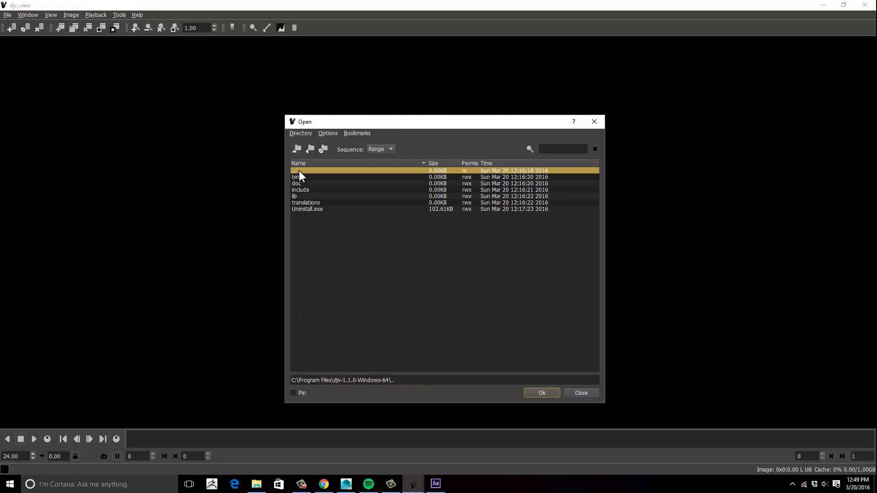
pyautogui.click(299, 148)
pyautogui.click(299, 148)
pyautogui.click(299, 148)
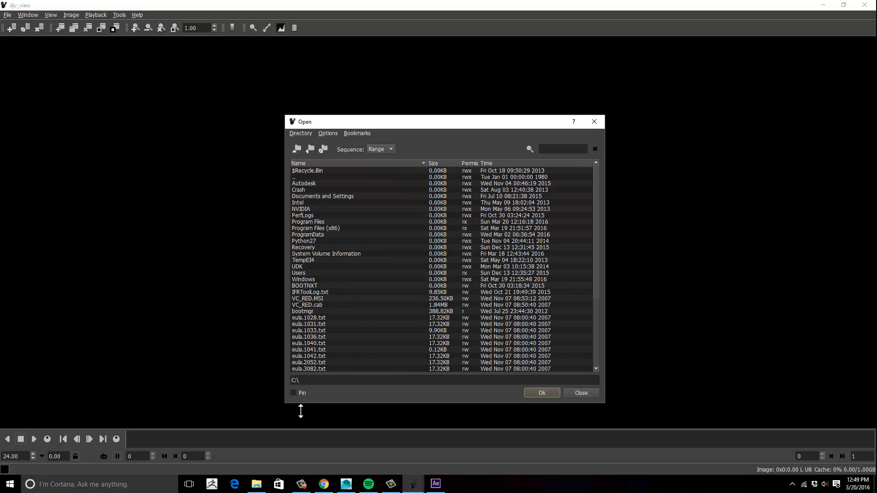
pyautogui.click(295, 380)
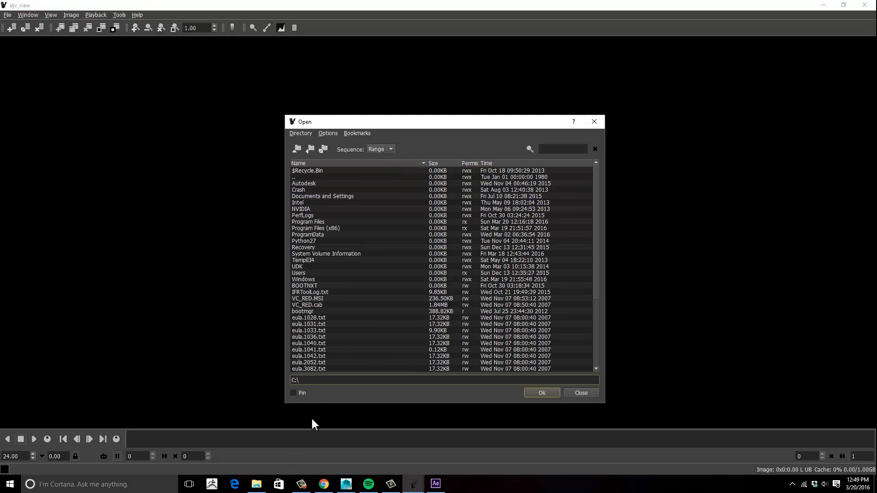
pyautogui.press('BackSpace')
pyautogui.press('BackSpace')
pyautogui.write('E')
pyautogui.press('Return')
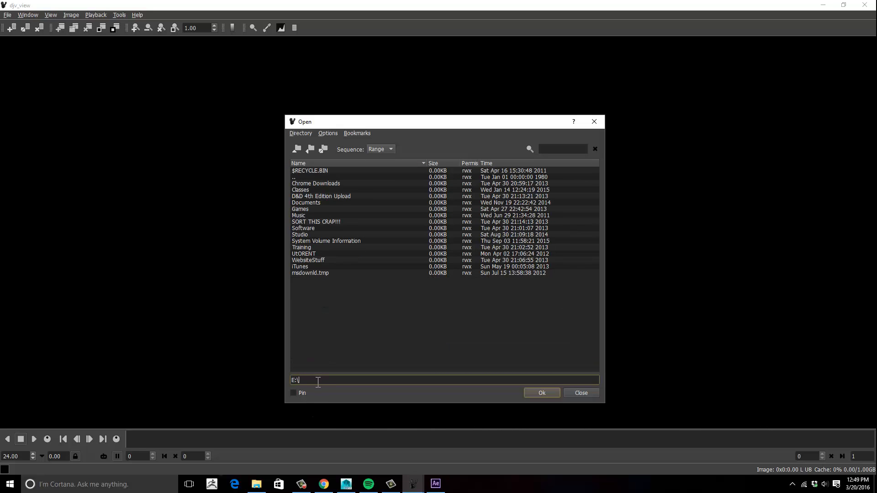
# - Browse to Studio\Projects\Wireframe Rendering\images and open the masterLayer0001-0200.exr sequence
pyautogui.doubleClick(299, 234)
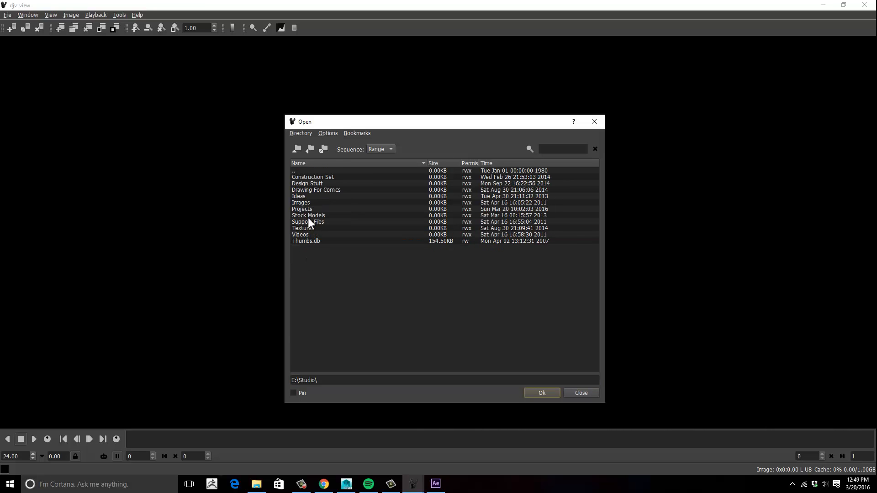
pyautogui.doubleClick(302, 208)
pyautogui.scroll(-5, 337, 335)
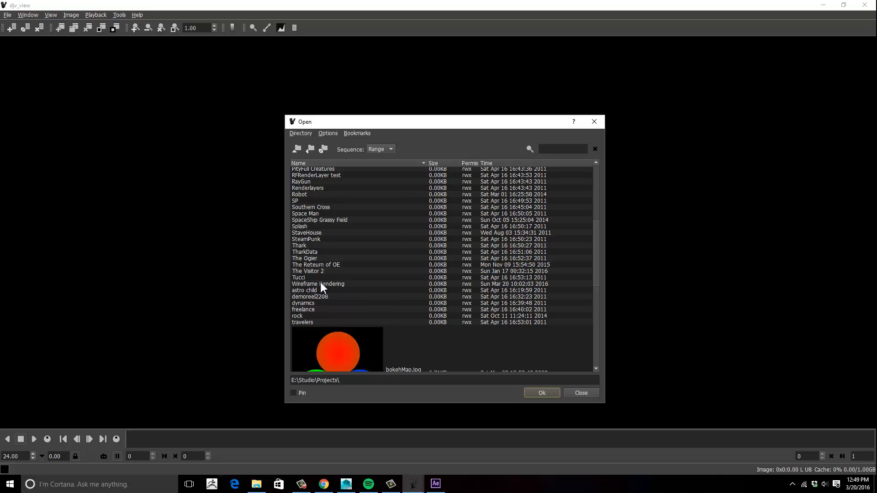
pyautogui.doubleClick(320, 284)
pyautogui.click(306, 210)
pyautogui.doubleClick(306, 210)
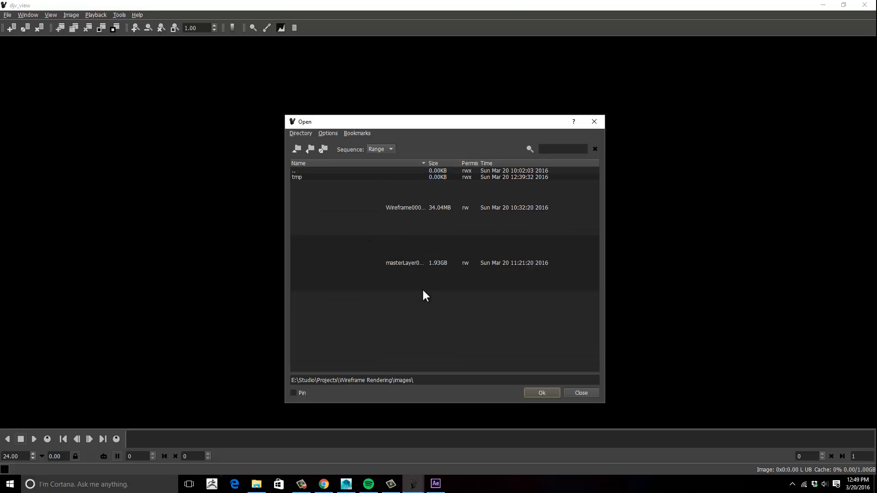
pyautogui.click(336, 277)
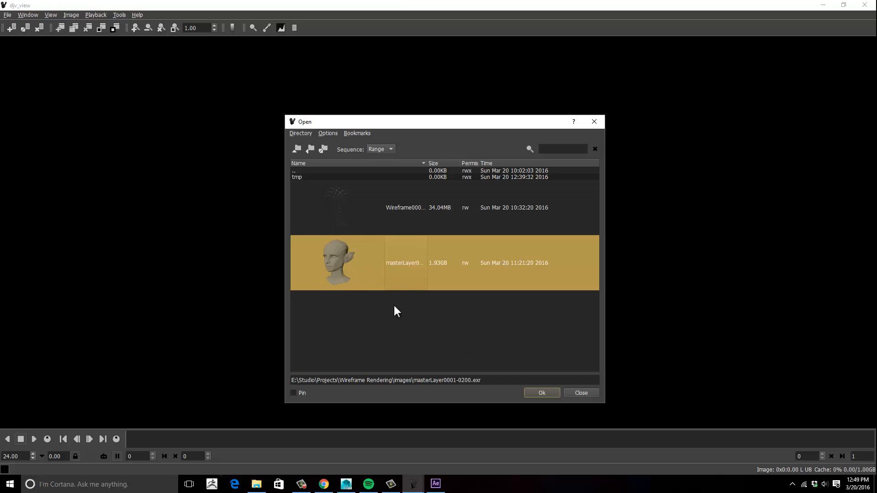
pyautogui.click(542, 393)
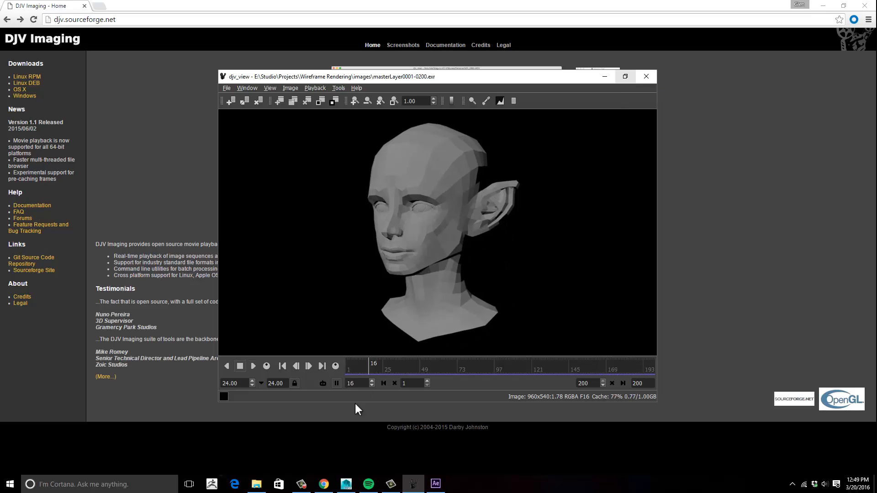
# - Scrub the masterLayer sequence back to frame 1 and display its ambient_occlusion.R,G,B layer
pyautogui.moveTo(423, 365); pyautogui.dragTo(319, 365)
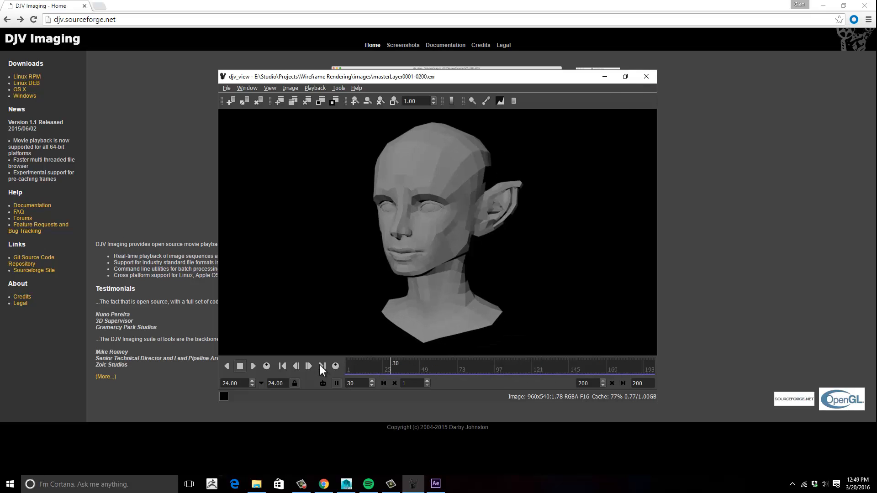
pyautogui.click(228, 89)
pyautogui.moveTo(313, 170)
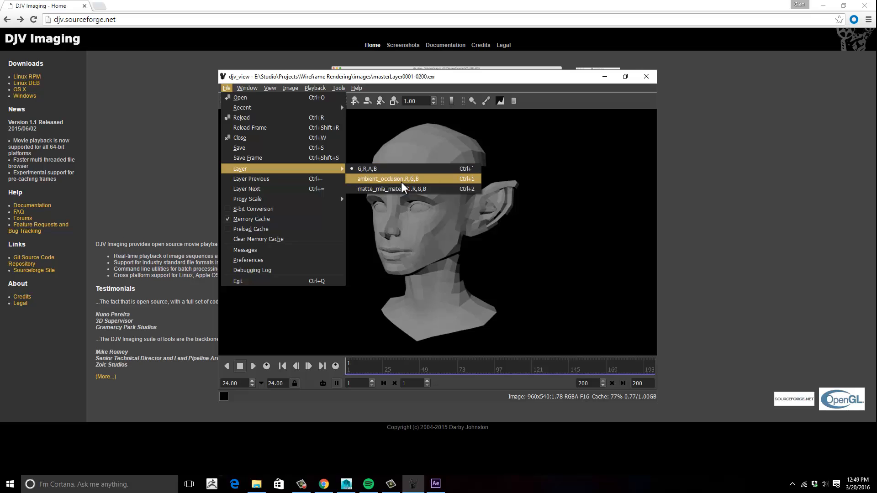
pyautogui.click(401, 181)
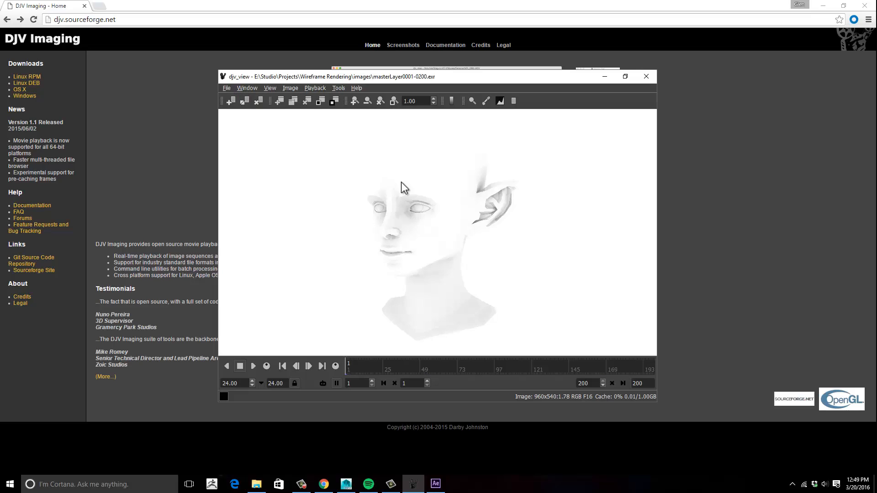
# - View the matte_mila_material1.R,G,B layer of the masterLayer sequence and return to the ambient_occlusion.R,G,B layer
pyautogui.click(228, 89)
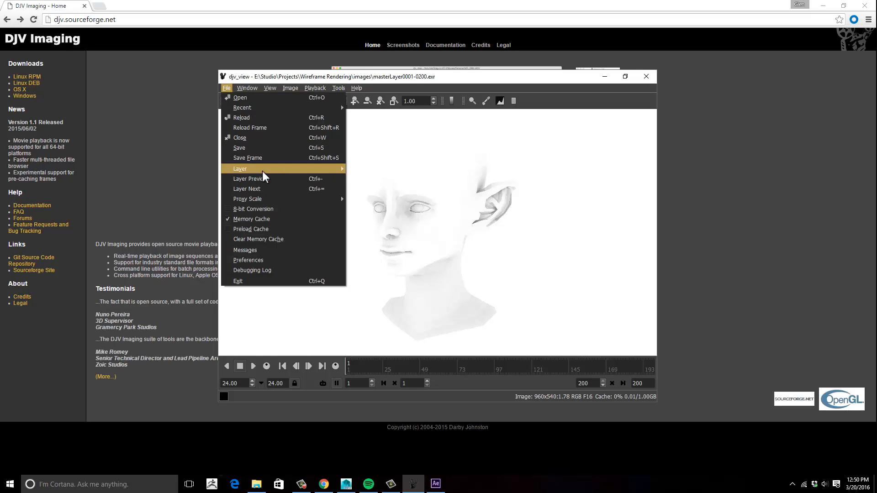
pyautogui.moveTo(264, 170)
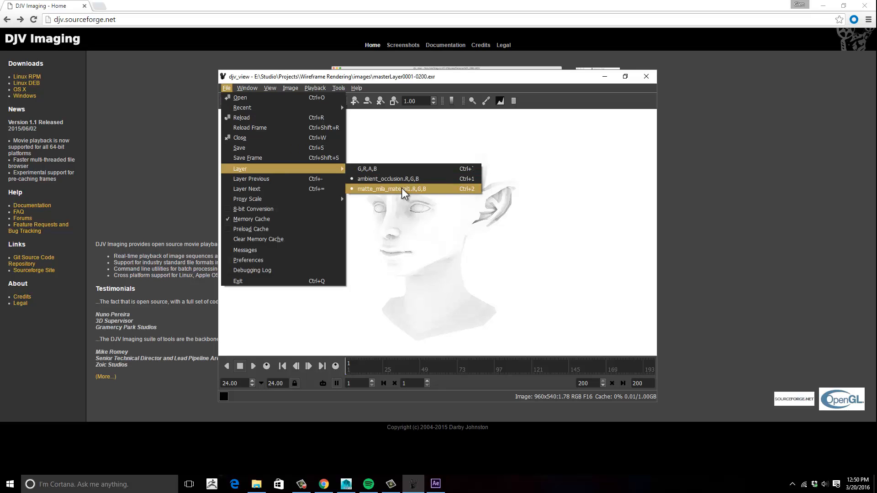
pyautogui.click(402, 188)
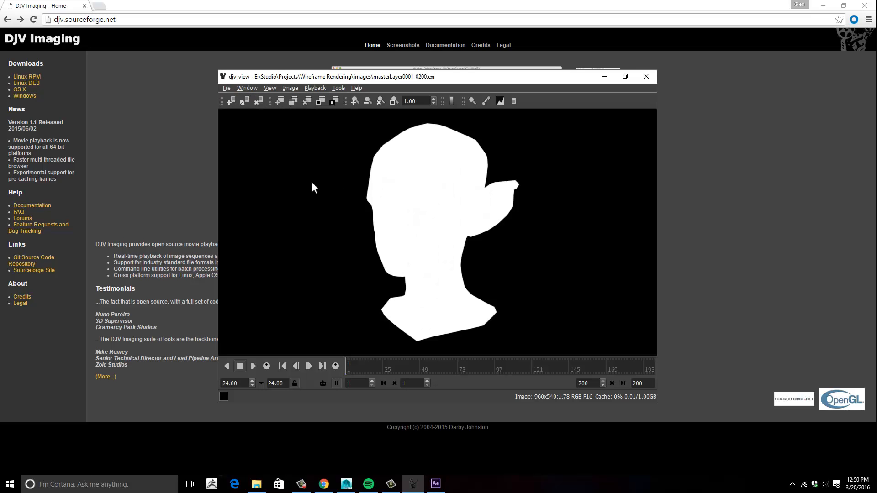
pyautogui.click(227, 89)
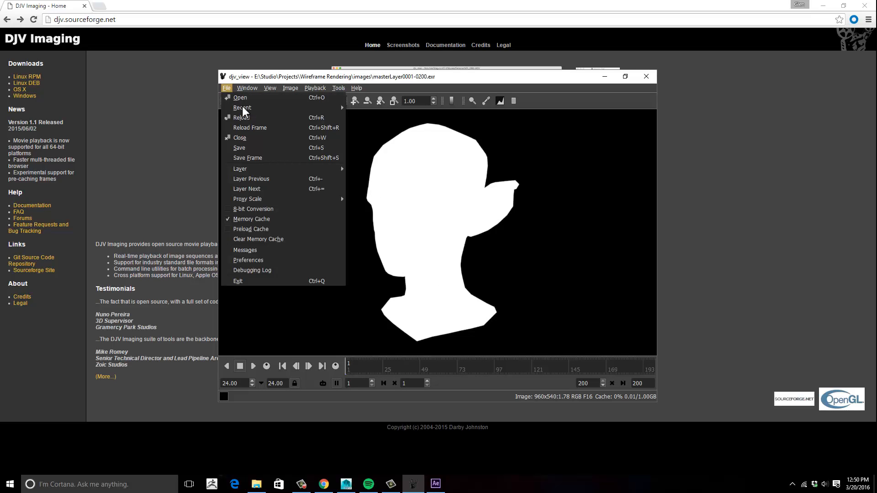
pyautogui.moveTo(276, 170)
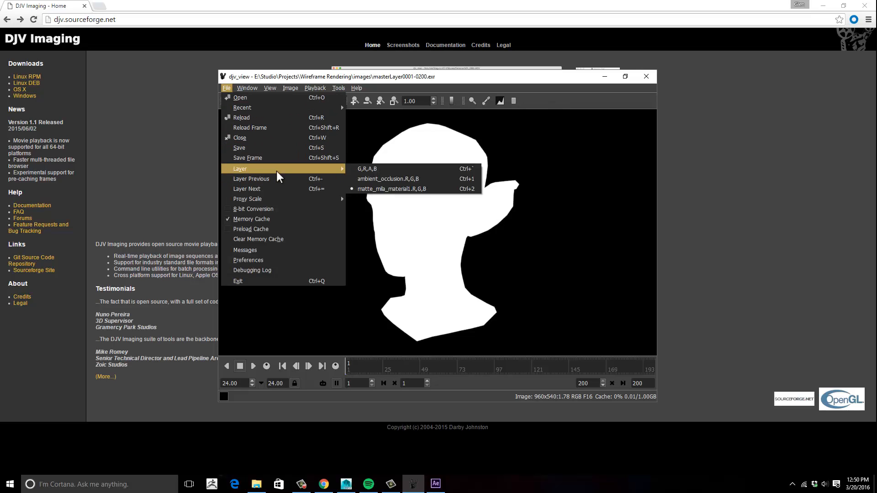
pyautogui.click(406, 179)
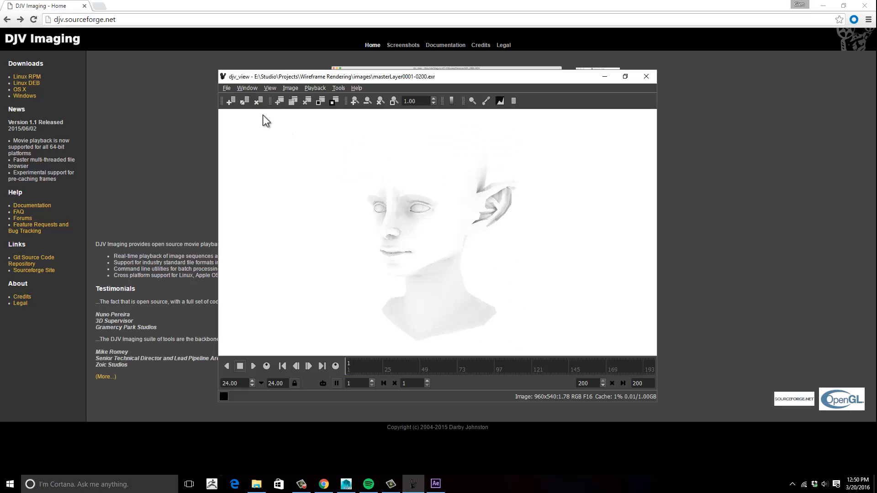
# - Save the ambient occlusion layer as the PNG sequence AO_0001-0200.png in the project's images folder
pyautogui.click(227, 89)
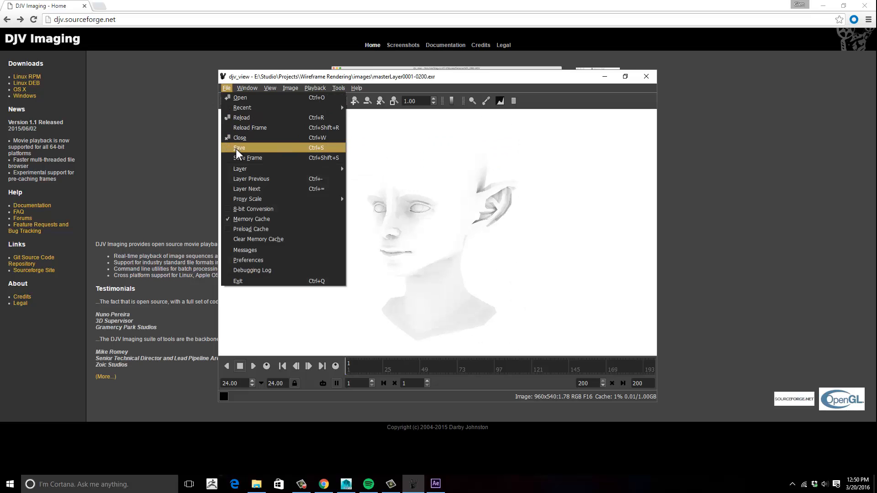
pyautogui.click(237, 148)
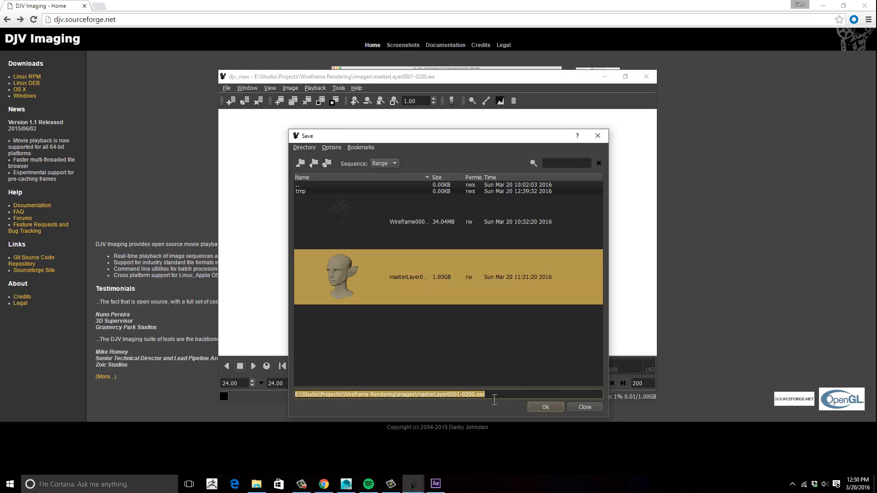
pyautogui.moveTo(449, 394); pyautogui.dragTo(422, 401)
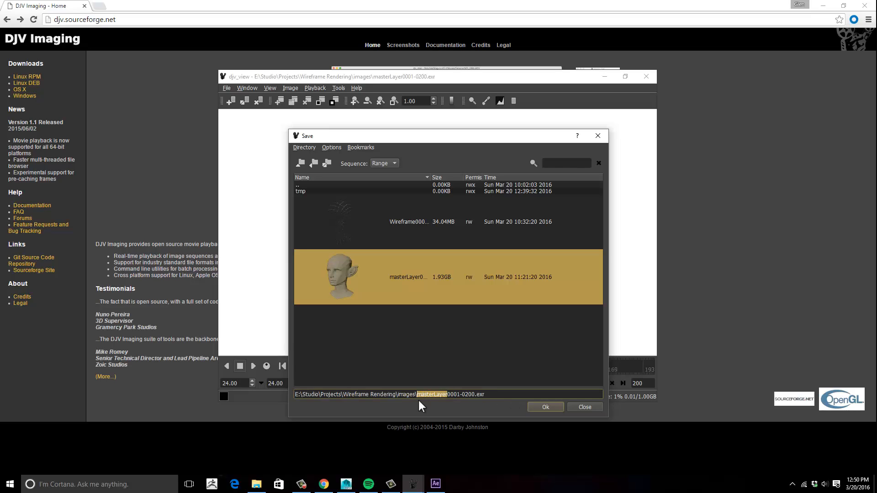
pyautogui.write('AO_')
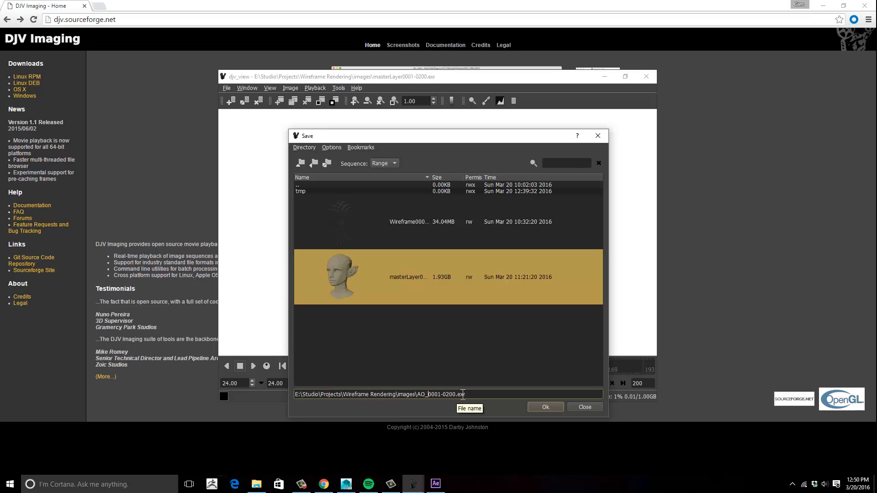
pyautogui.click(471, 395)
pyautogui.click(540, 405)
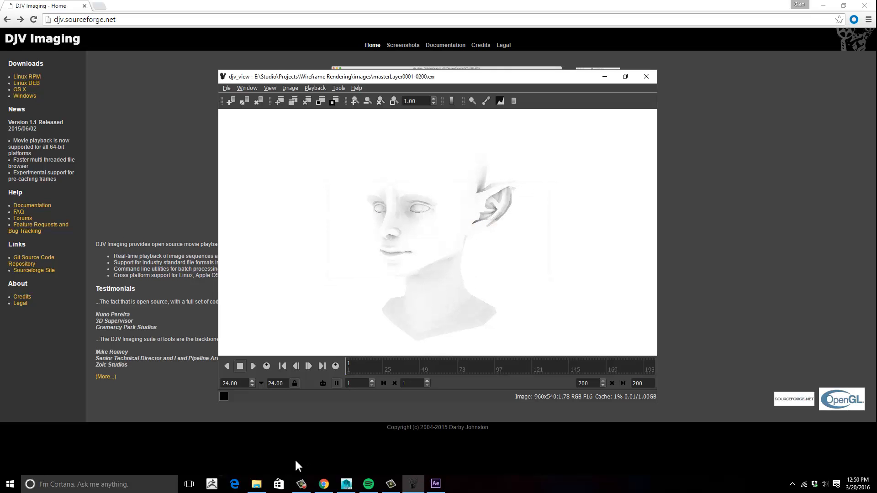
# - Switch to File Explorer and look through the saved AO_ PNG frames in the images folder
pyautogui.click(256, 483)
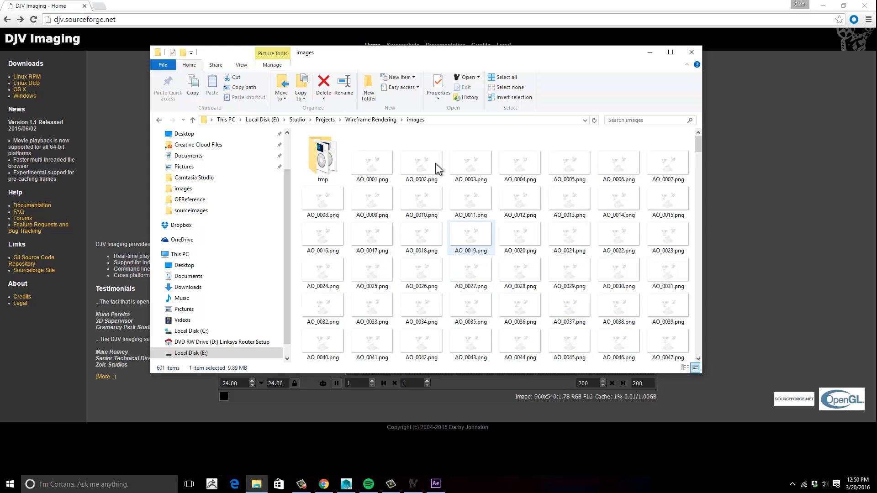
pyautogui.scroll(-5, 475, 297)
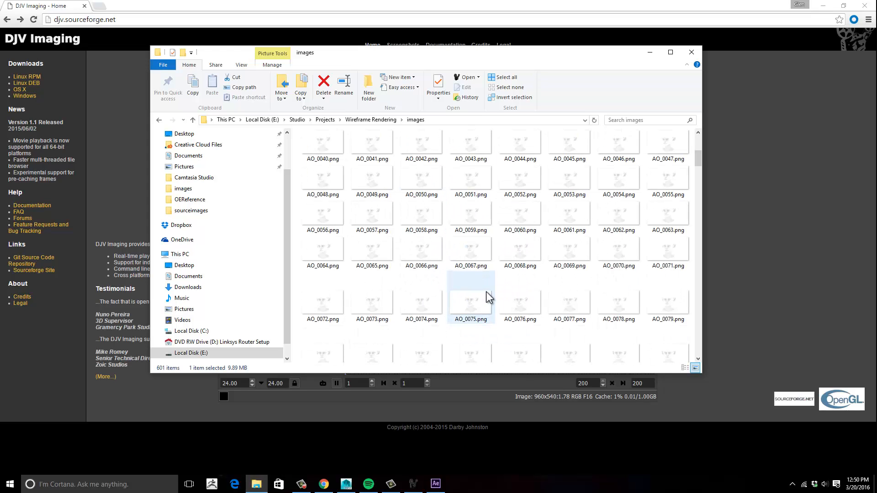
pyautogui.scroll(5, 486, 292)
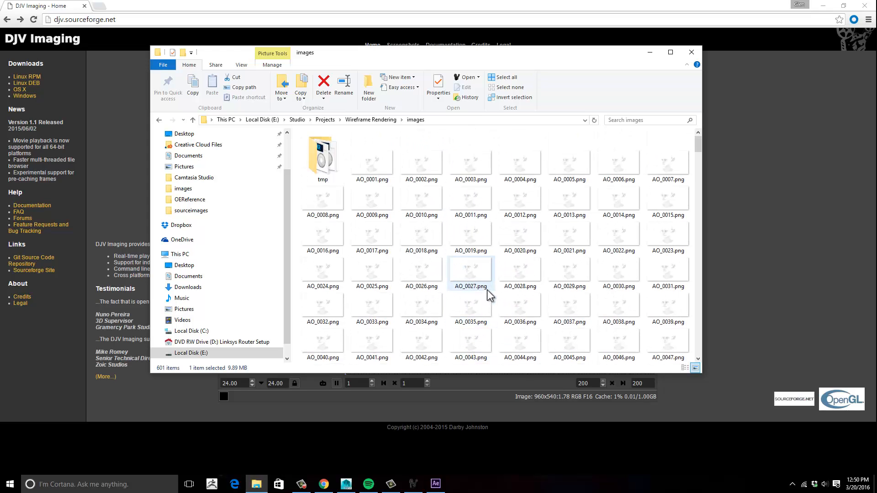
pyautogui.click(517, 4)
# - Switch to djv_view and display the masterLayer sequence's matte_mila_material1.R,G,B layer
pyautogui.click(413, 484)
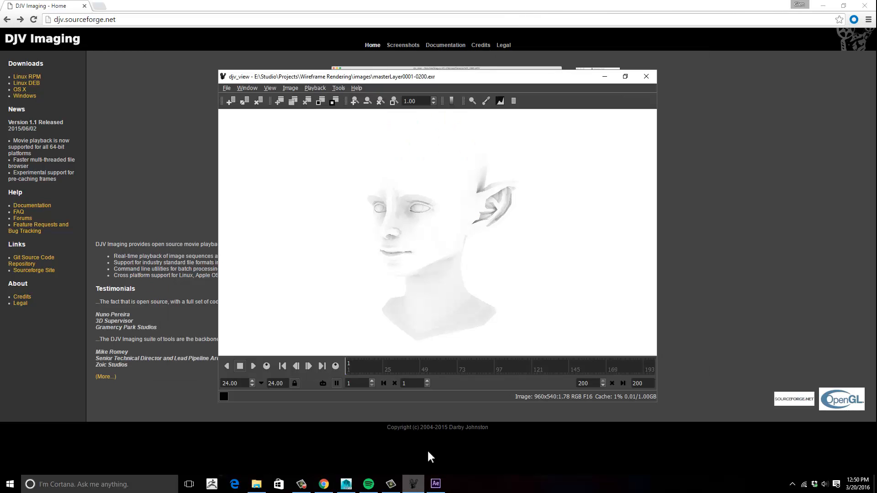
pyautogui.click(225, 88)
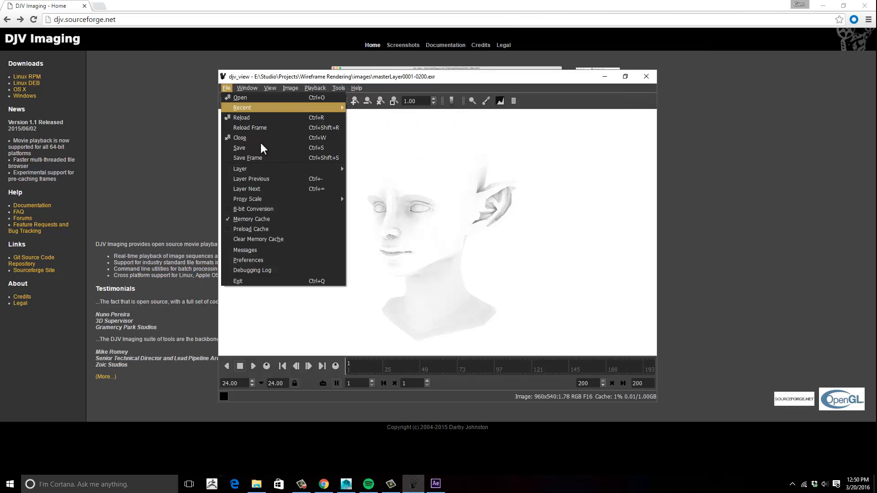
pyautogui.moveTo(303, 170)
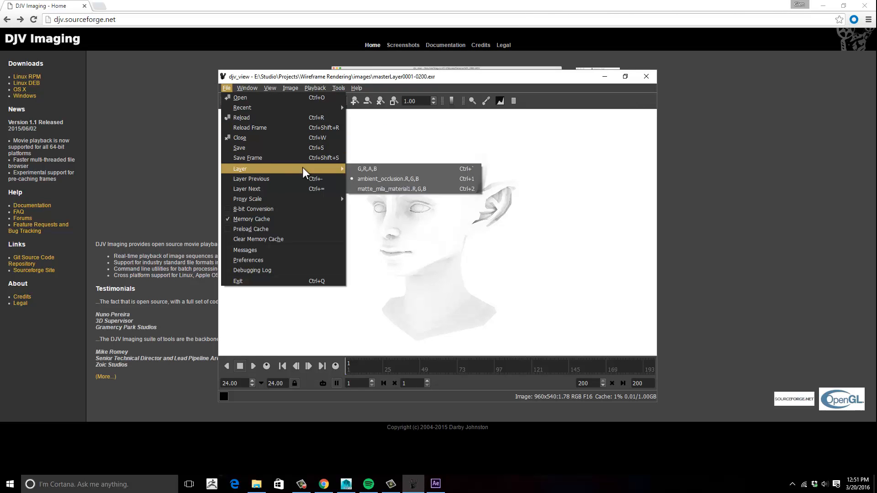
pyautogui.click(394, 188)
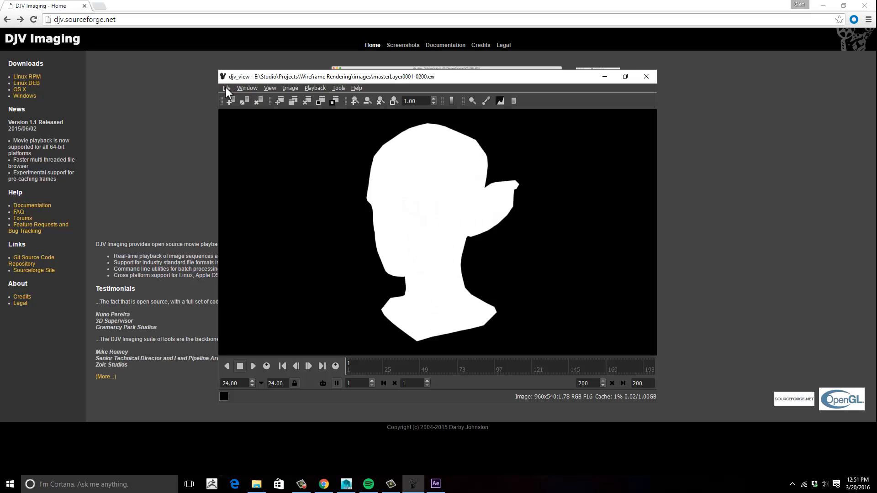
# - Save the matte layer as the PNG sequence Matte_0001-0200.png in the project's images folder
pyautogui.click(225, 88)
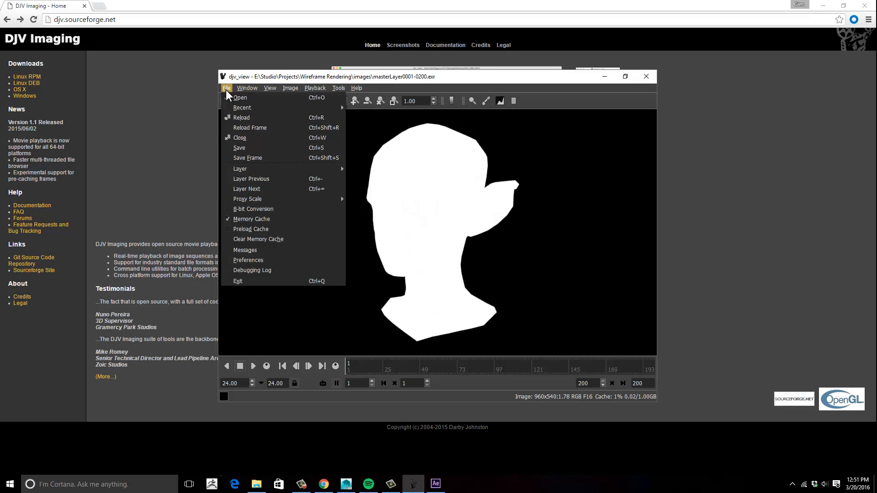
pyautogui.click(251, 148)
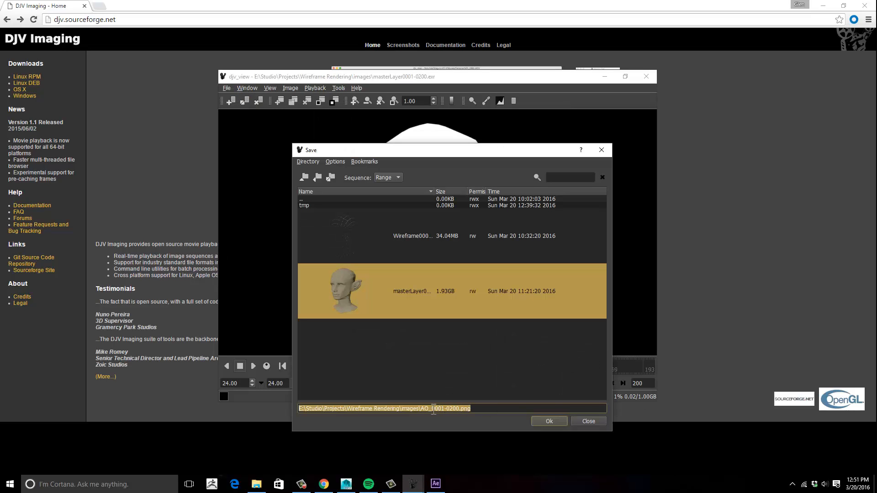
pyautogui.click(426, 408)
pyautogui.press('BackSpace')
pyautogui.press('BackSpace')
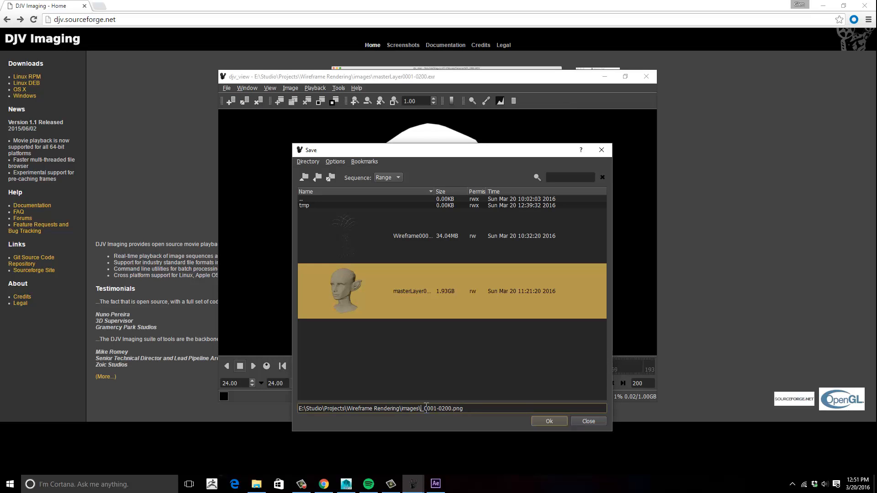
pyautogui.write('Matte')
pyautogui.click(548, 421)
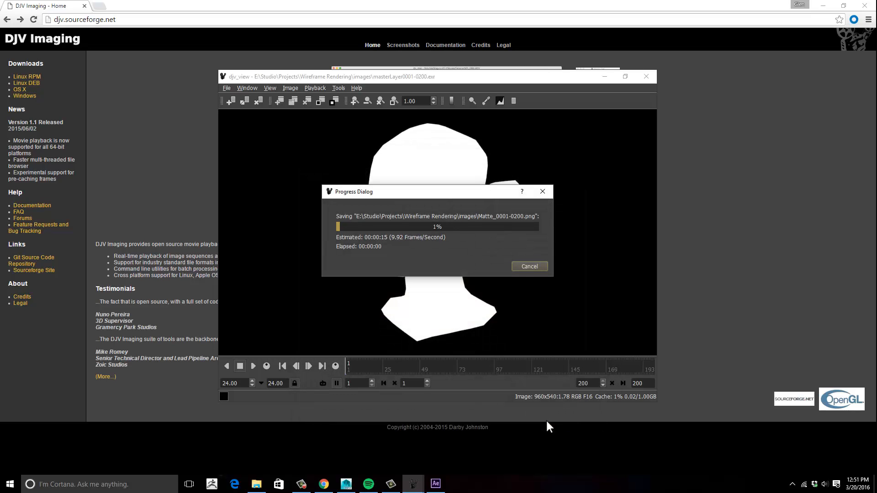
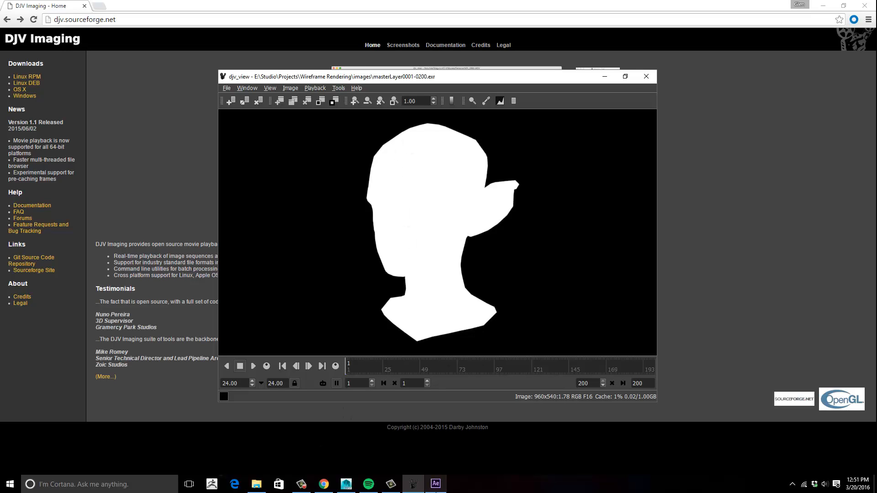
# - Switch to After Effects and import AO_0001.png from the images folder as footage with the PNG Sequence option
pyautogui.click(436, 484)
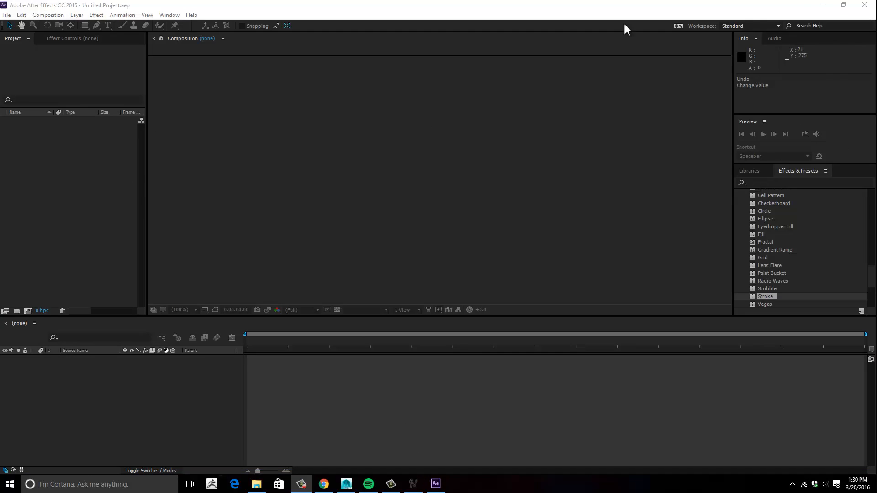
pyautogui.rightClick(46, 146)
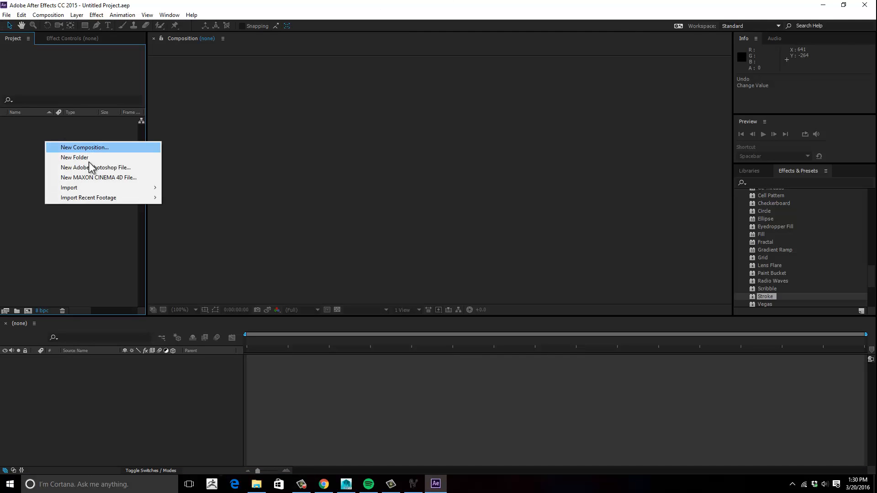
pyautogui.moveTo(94, 189)
pyautogui.click(189, 187)
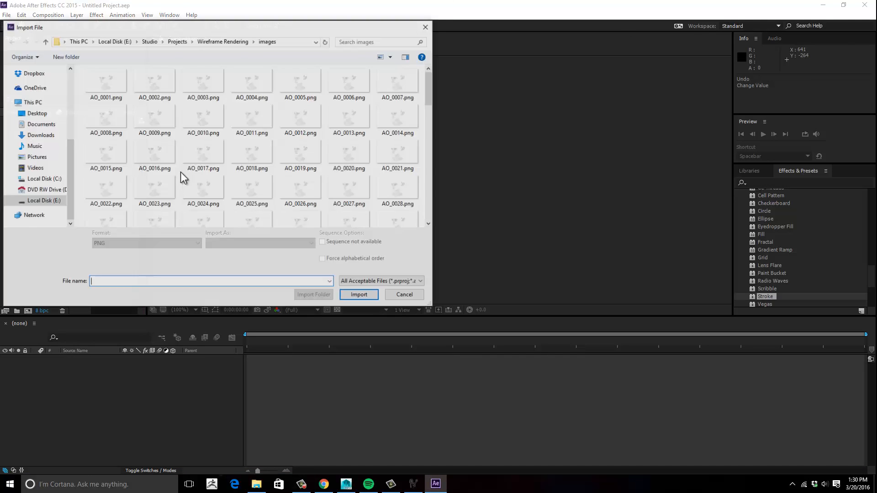
pyautogui.click(154, 100)
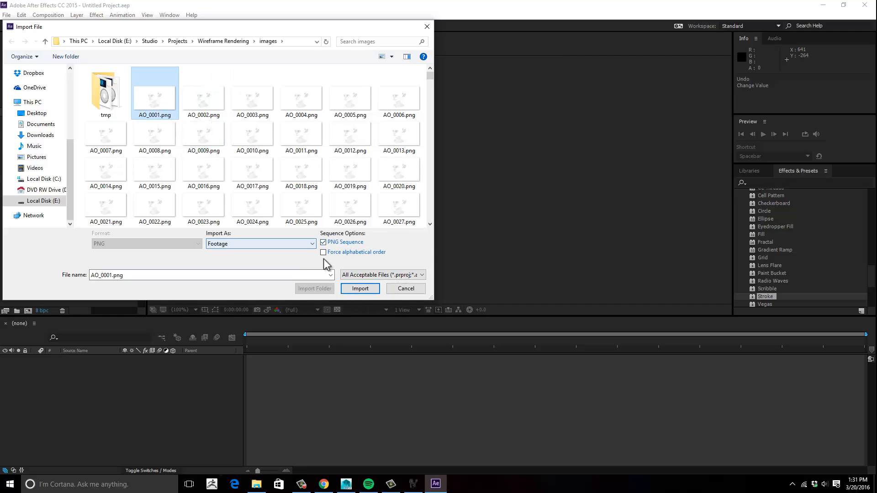
pyautogui.click(361, 289)
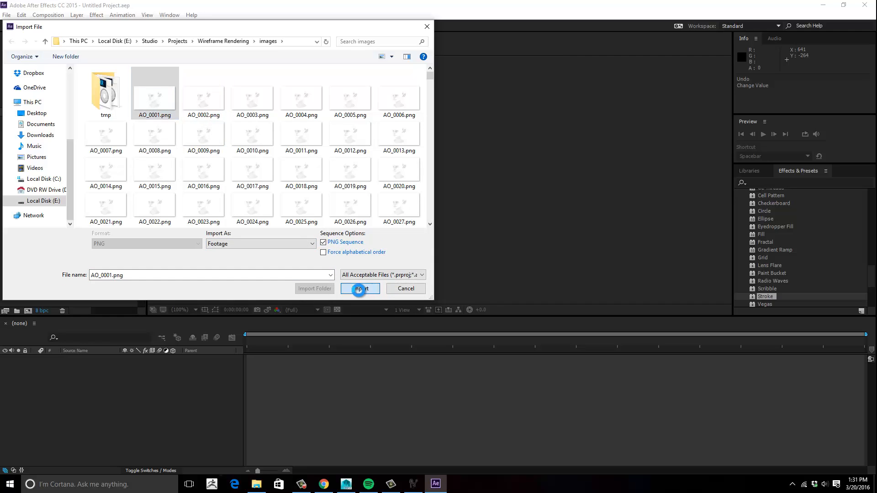
# - Start a multiple-file import and bring in masterLayer0001.exr as footage with the OpenEXR Sequence option
pyautogui.rightClick(27, 146)
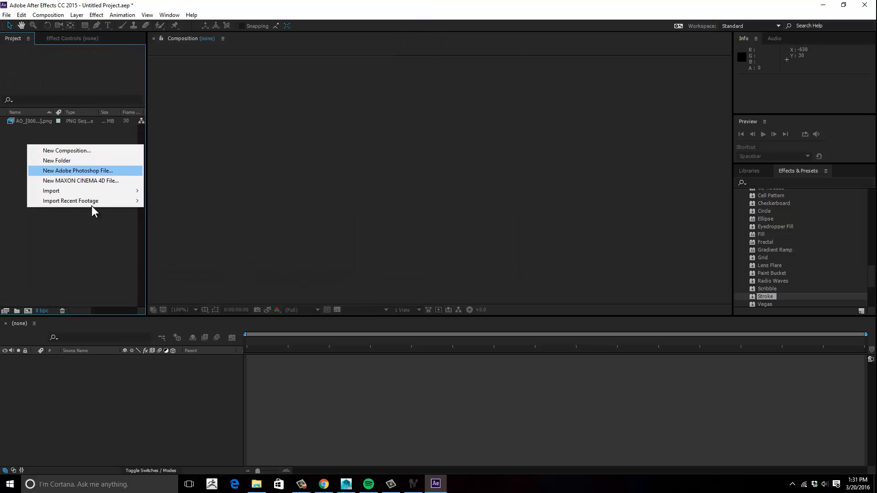
pyautogui.moveTo(94, 192)
pyautogui.click(190, 204)
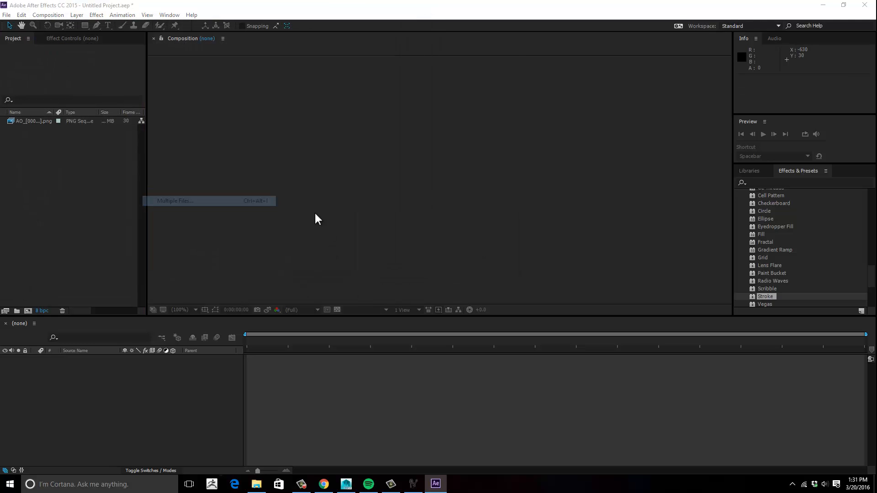
pyautogui.scroll(-15, 286, 179)
pyautogui.scroll(4, 290, 180)
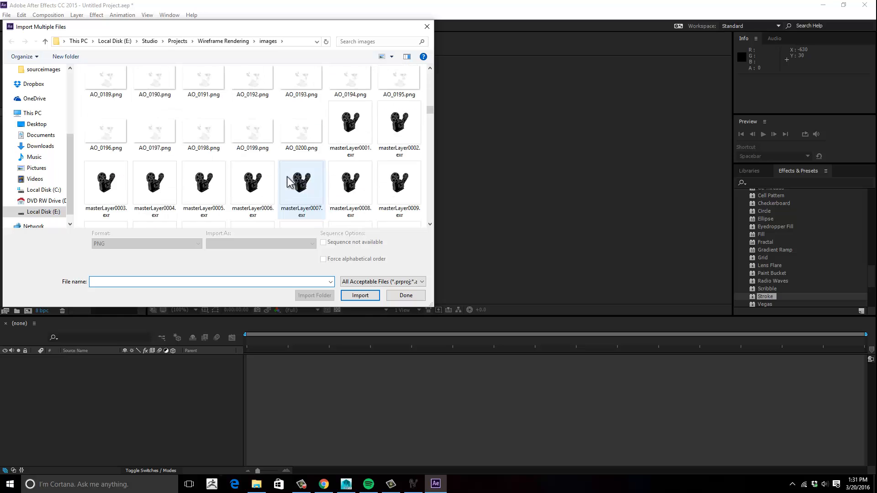
pyautogui.scroll(-2, 293, 180)
pyautogui.scroll(2, 300, 173)
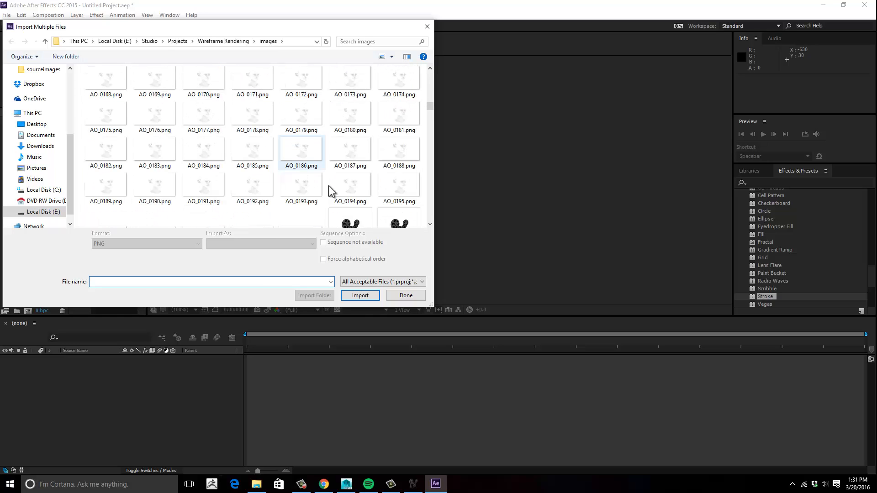
pyautogui.click(354, 203)
pyautogui.click(372, 286)
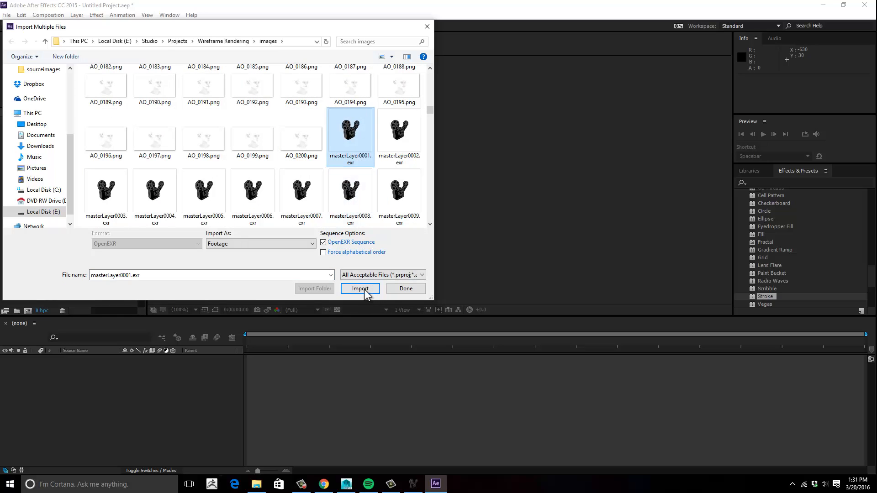
# - Import Matte_0001.png from the images folder as footage with the PNG Sequence option
pyautogui.scroll(-12, 268, 181)
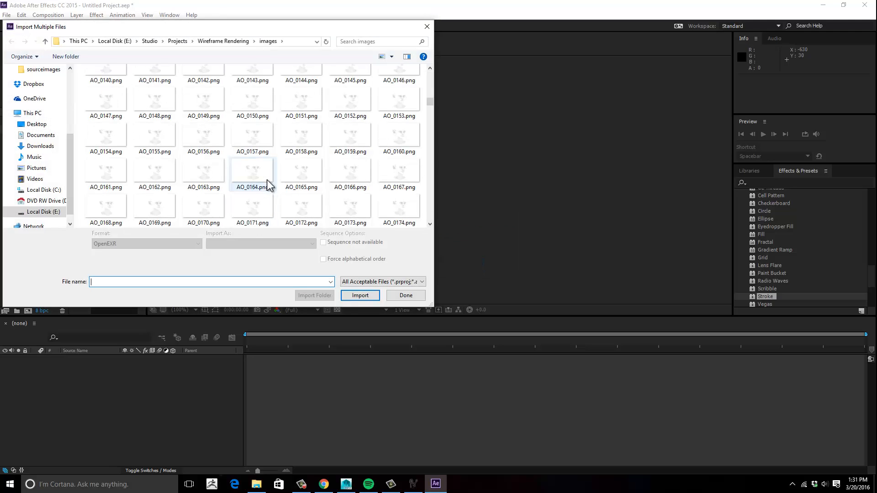
pyautogui.scroll(-20, 267, 185)
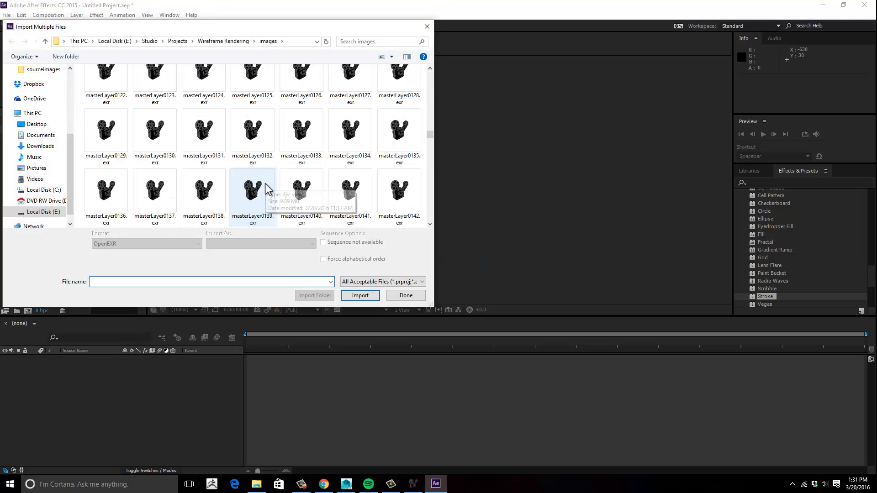
pyautogui.scroll(3, 264, 186)
pyautogui.scroll(-1, 229, 180)
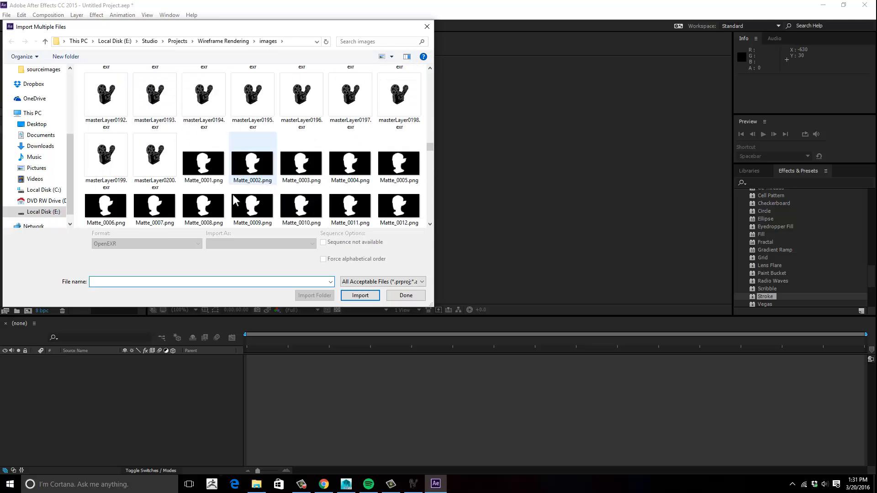
pyautogui.click(211, 179)
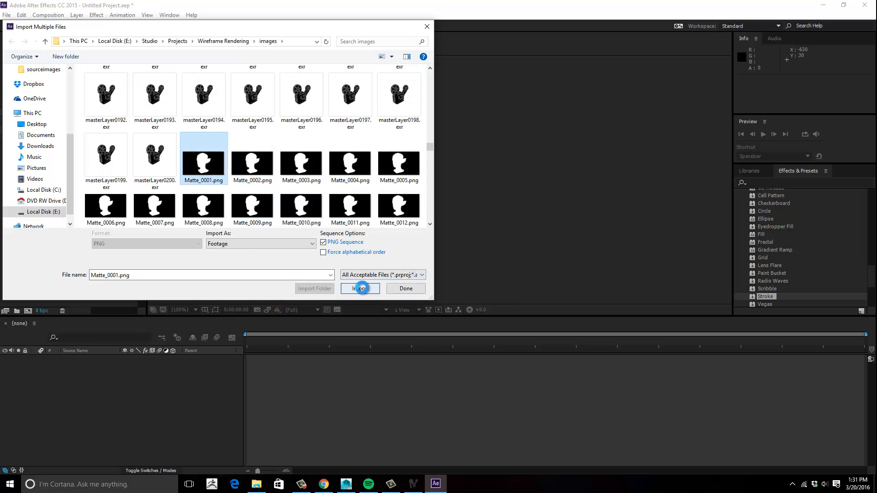
pyautogui.click(361, 288)
# - Import Wireframe0001.png as a PNG sequence and finish the multiple-file import
pyautogui.scroll(-15, 228, 181)
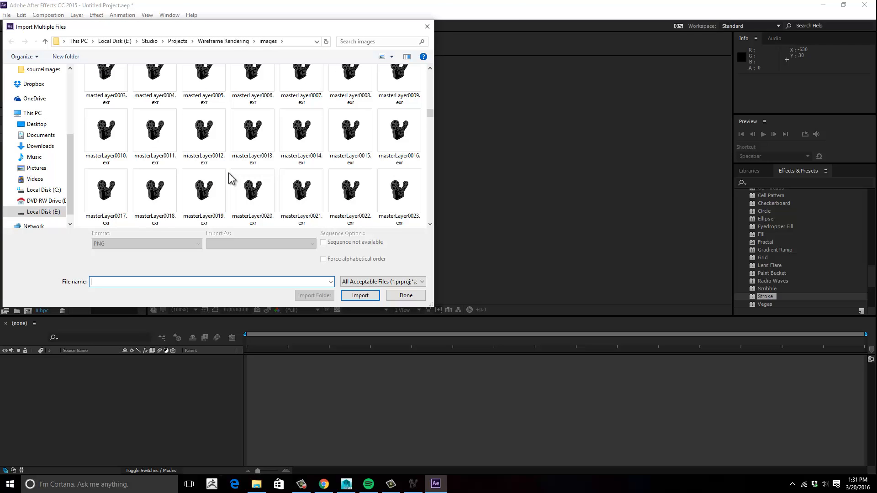
pyautogui.scroll(-15, 231, 178)
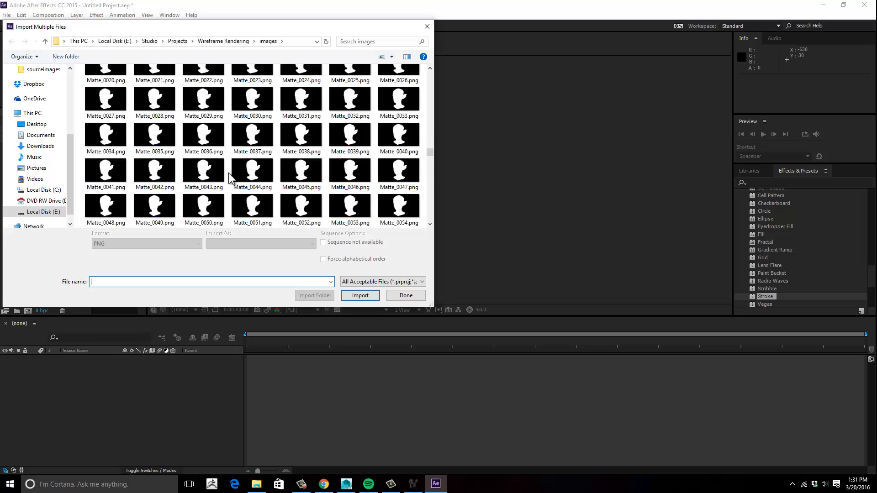
pyautogui.click(412, 121)
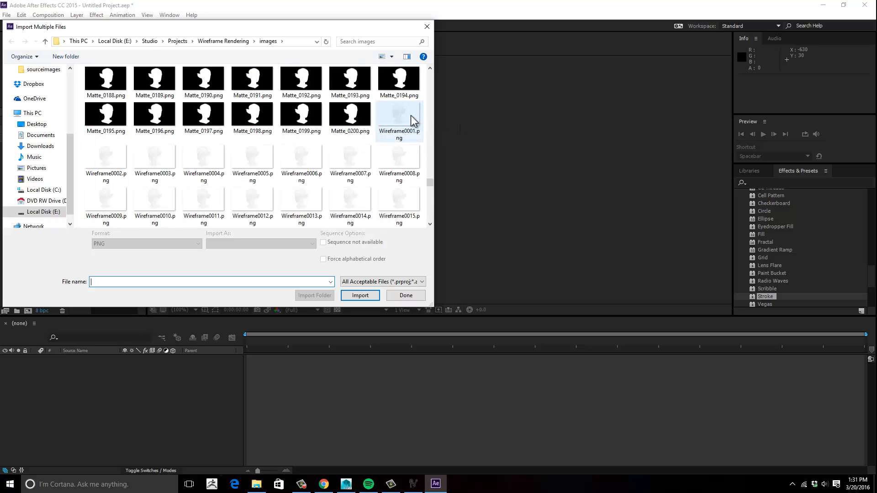
pyautogui.click(367, 289)
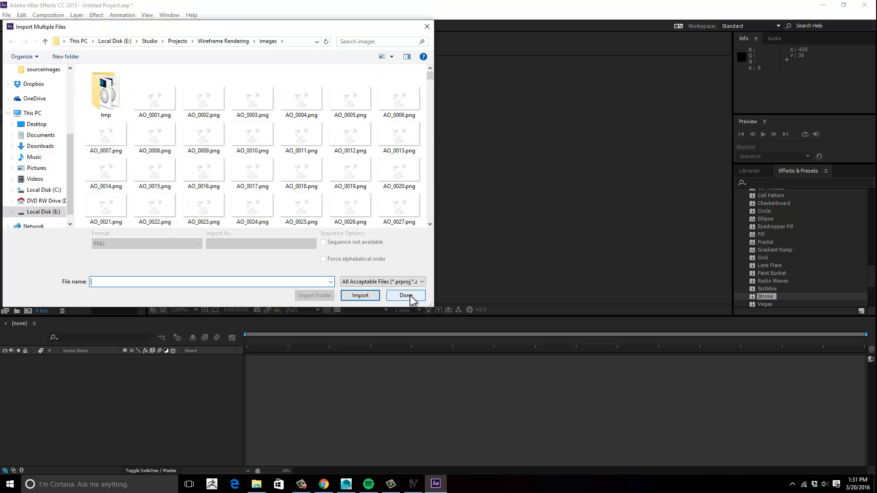
pyautogui.click(402, 296)
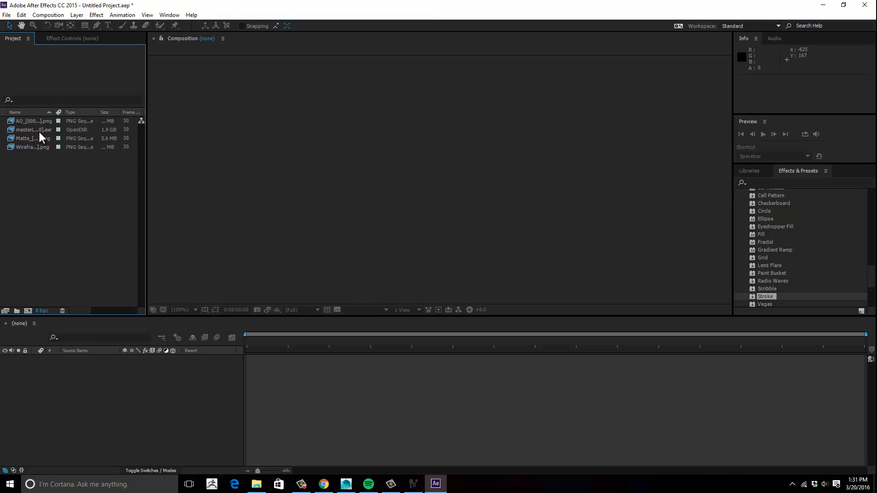
# - Create a composition from the masterLayer EXR sequence and select its layer
pyautogui.click(18, 131)
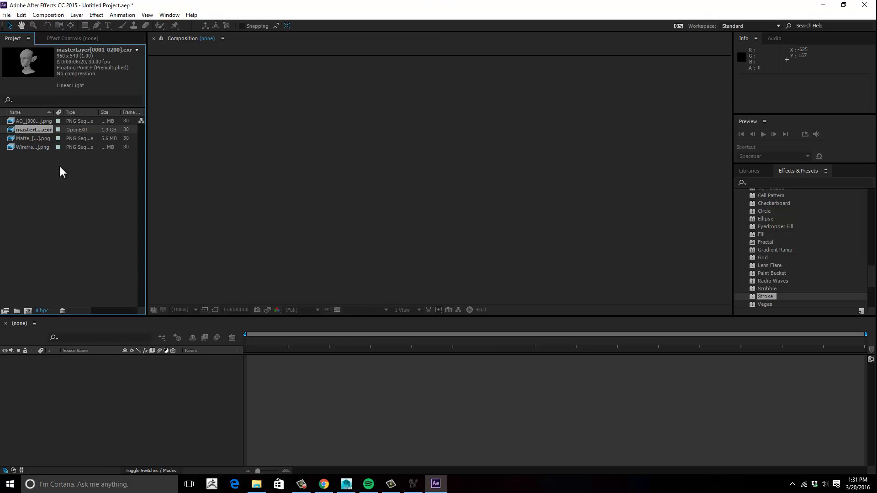
pyautogui.moveTo(32, 137); pyautogui.dragTo(120, 368)
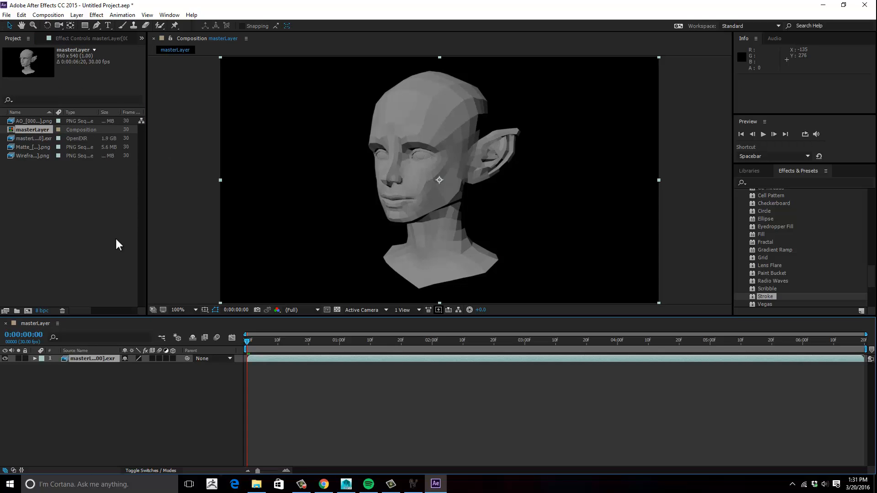
pyautogui.click(93, 404)
pyautogui.click(82, 359)
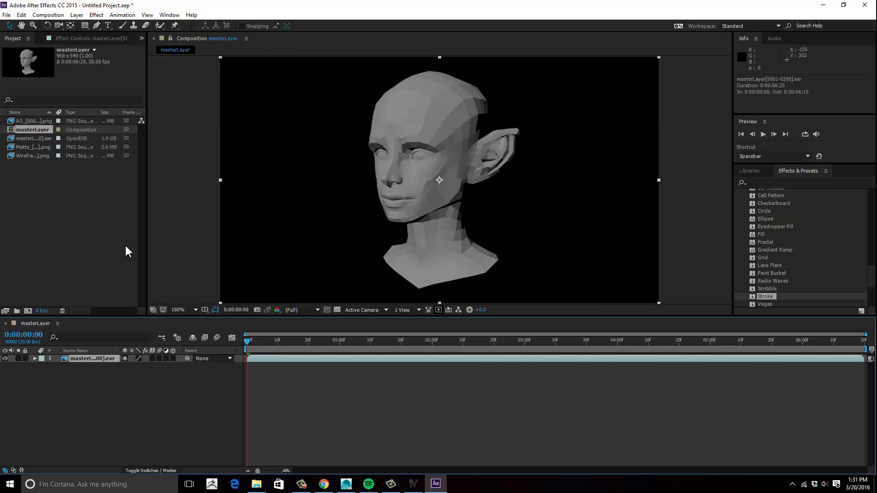
# - Create a 960 x 540 px solid layer with the dark red color 472421
pyautogui.click(77, 15)
pyautogui.moveTo(71, 28)
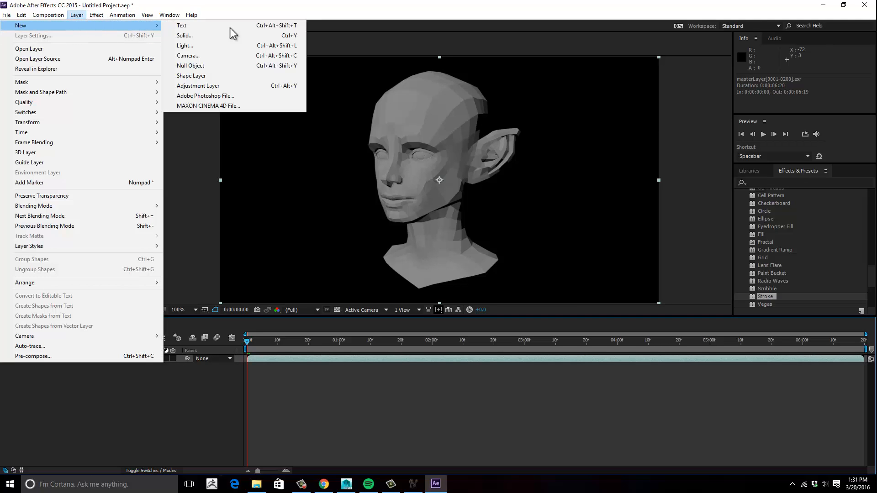
pyautogui.click(279, 36)
pyautogui.click(432, 297)
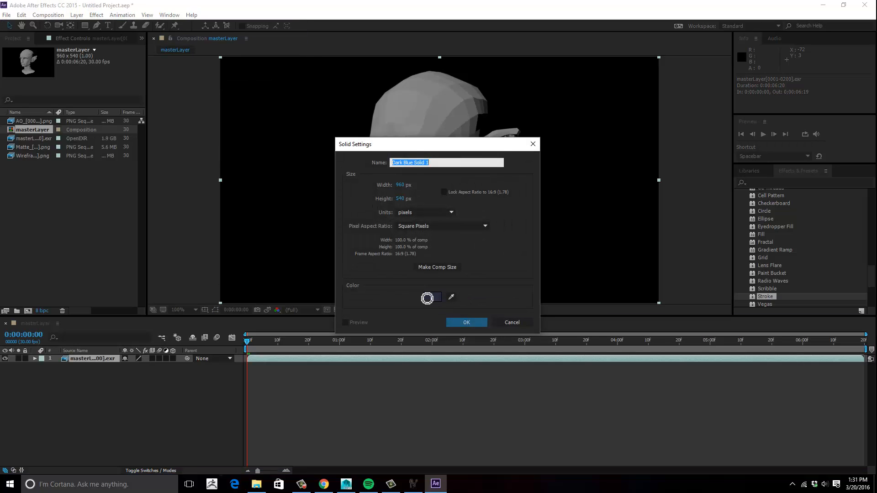
pyautogui.click(388, 250)
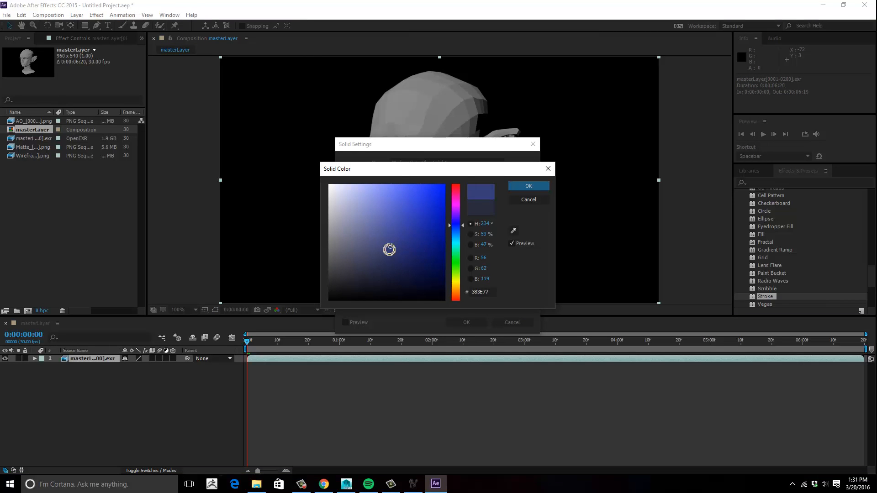
pyautogui.moveTo(462, 225); pyautogui.dragTo(464, 300)
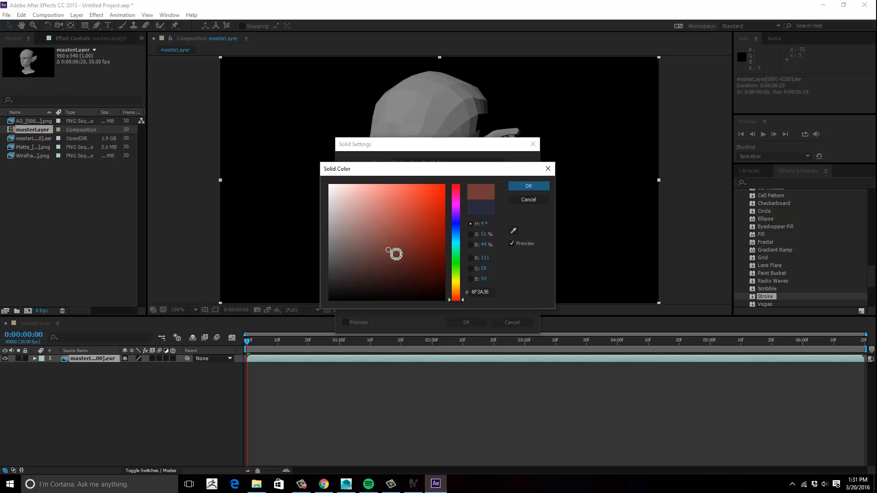
pyautogui.moveTo(391, 263); pyautogui.dragTo(391, 269)
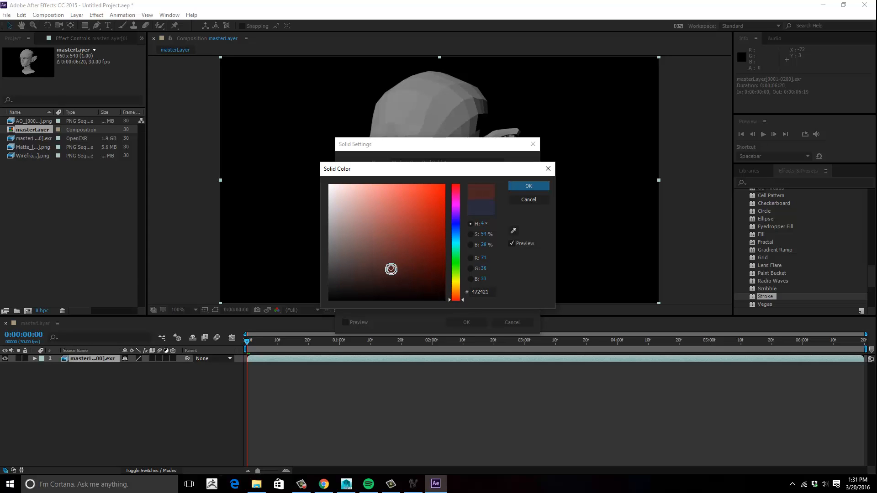
pyautogui.click(528, 187)
pyautogui.click(466, 323)
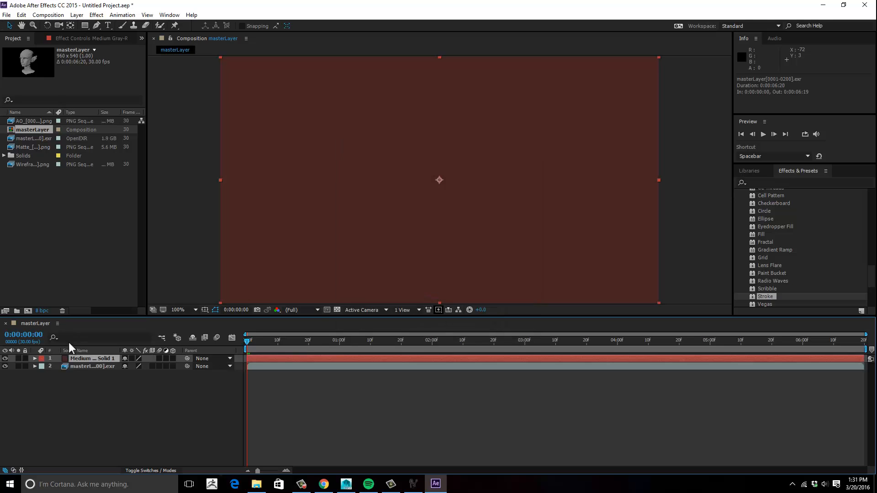
# - Move the dark red solid beneath the masterLayer EXR layer as the background
pyautogui.moveTo(69, 364); pyautogui.dragTo(72, 391)
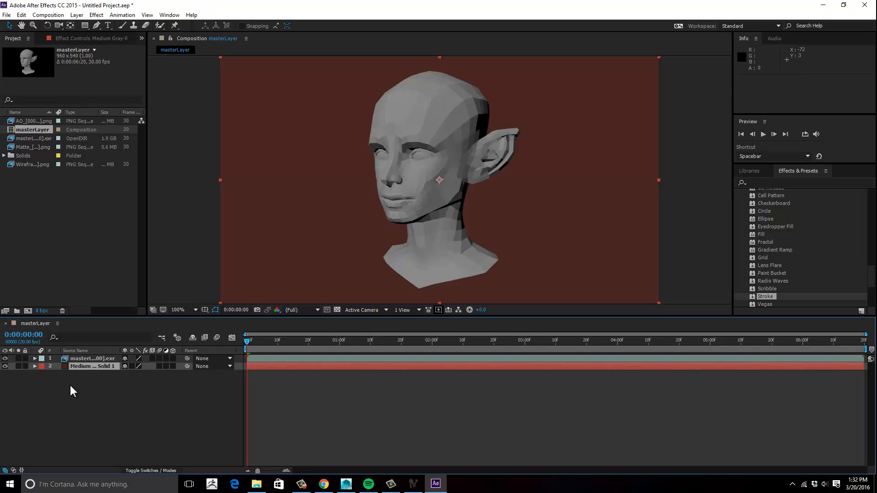
pyautogui.click(72, 360)
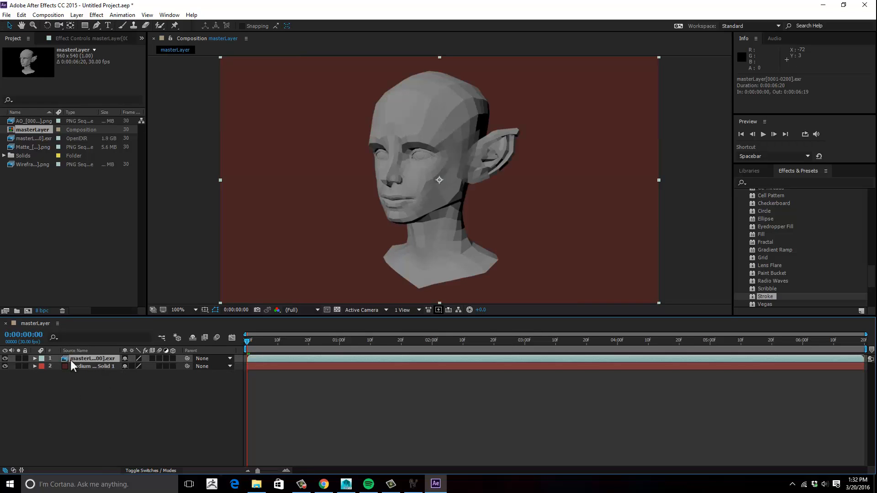
pyautogui.click(85, 389)
pyautogui.click(90, 359)
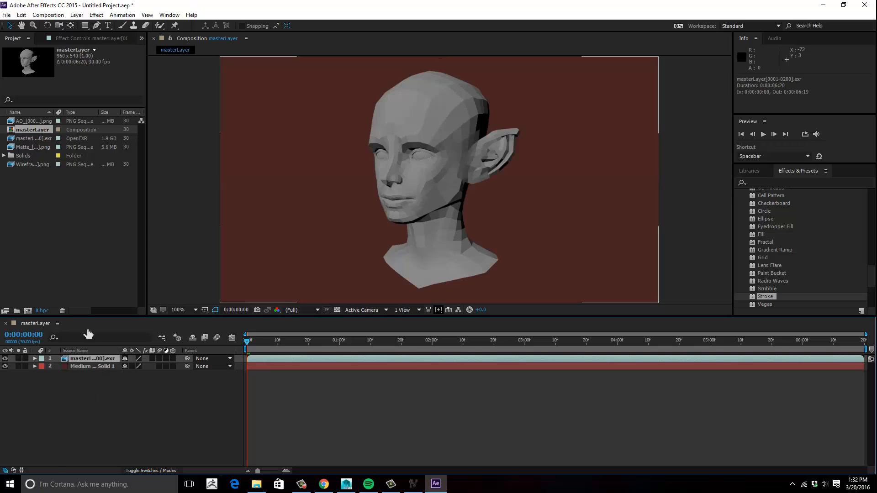
pyautogui.click(71, 221)
# - Add the AO PNG sequence as the top layer of the composition and set its blending mode to Multiply
pyautogui.moveTo(29, 122); pyautogui.dragTo(92, 361)
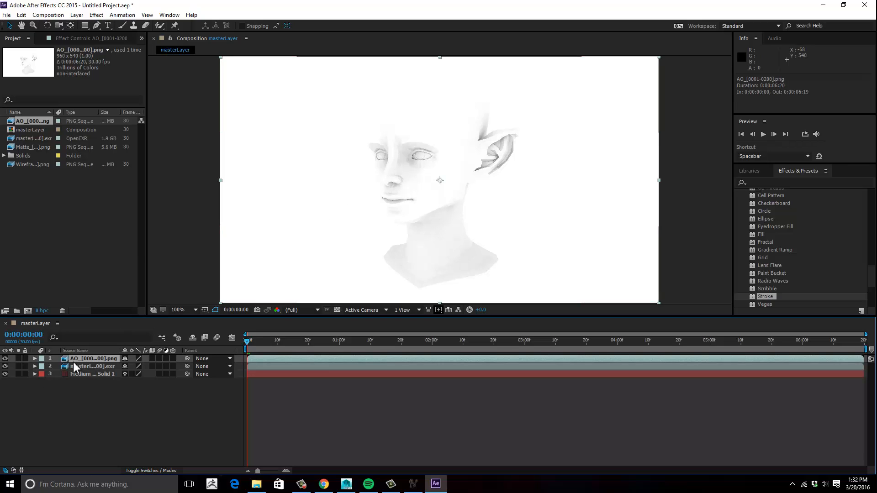
pyautogui.rightClick(85, 360)
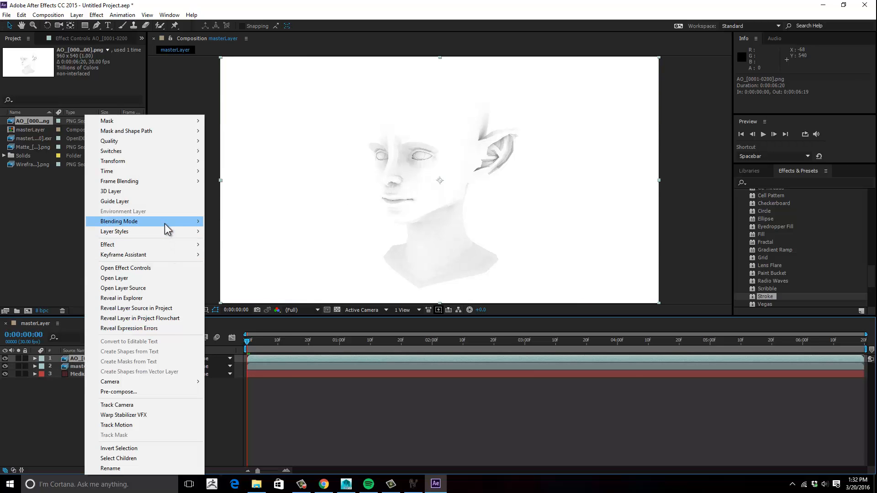
pyautogui.moveTo(168, 230)
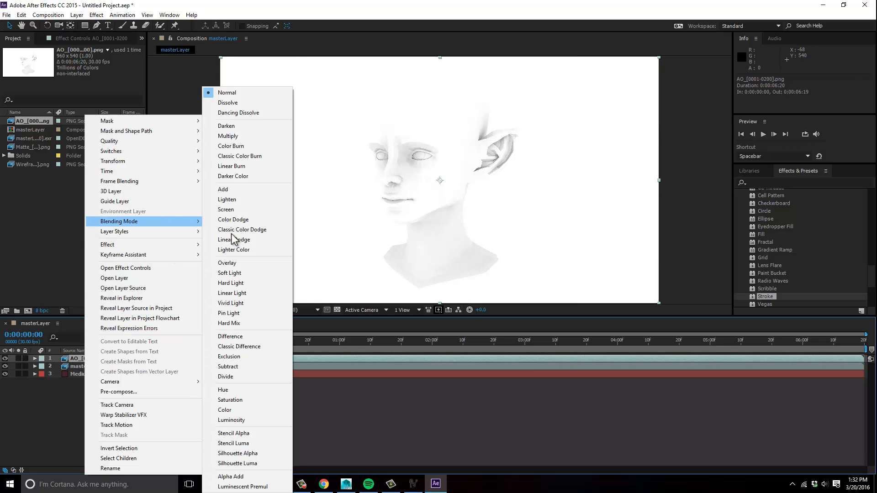
pyautogui.click(253, 137)
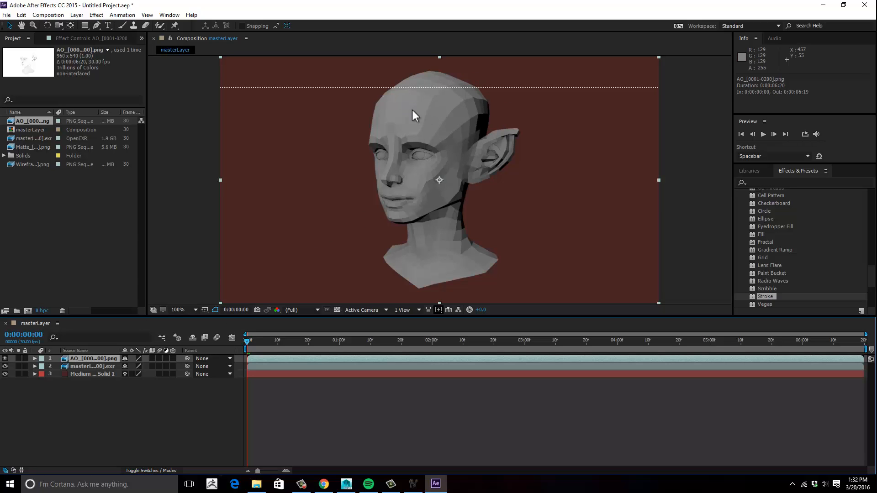
# - Set the AO layer's blending mode back to Normal
pyautogui.rightClick(81, 359)
pyautogui.moveTo(150, 221)
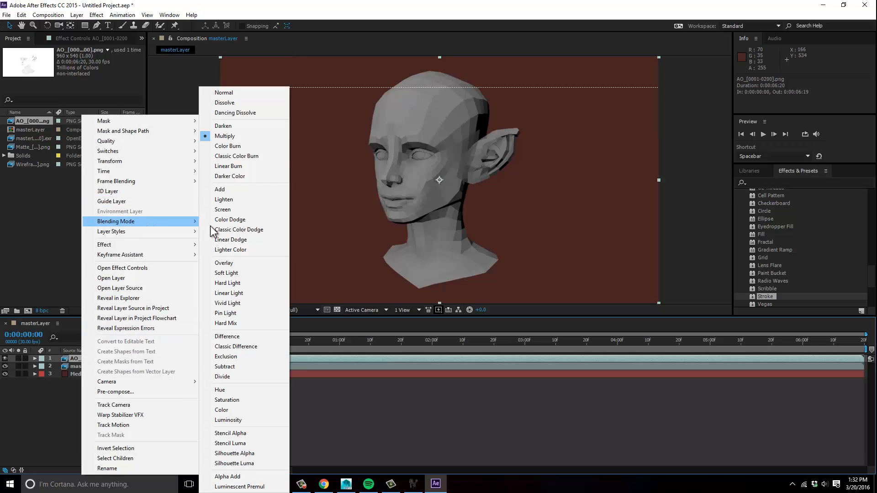
pyautogui.click(262, 92)
pyautogui.click(105, 407)
pyautogui.moveTo(89, 360); pyautogui.dragTo(59, 274)
# - Add the Matte PNG sequence as the top layer above AO and hide it
pyautogui.click(34, 147)
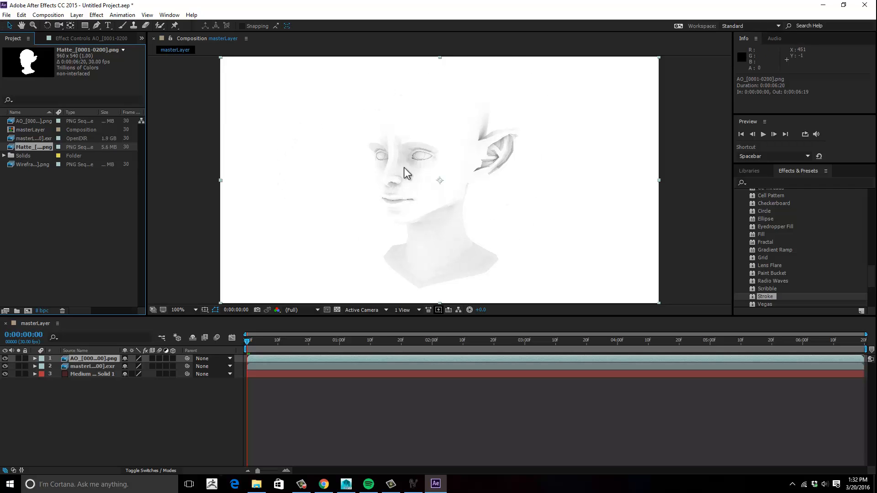
pyautogui.moveTo(31, 151); pyautogui.dragTo(94, 361)
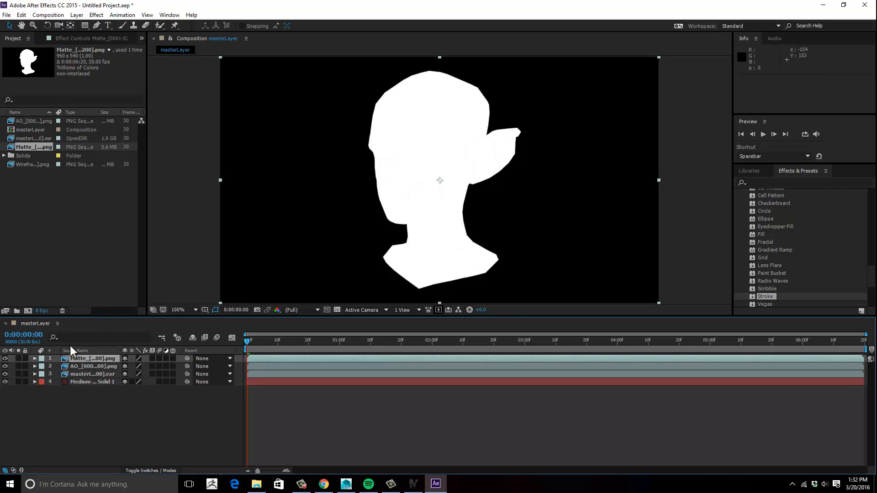
pyautogui.click(69, 425)
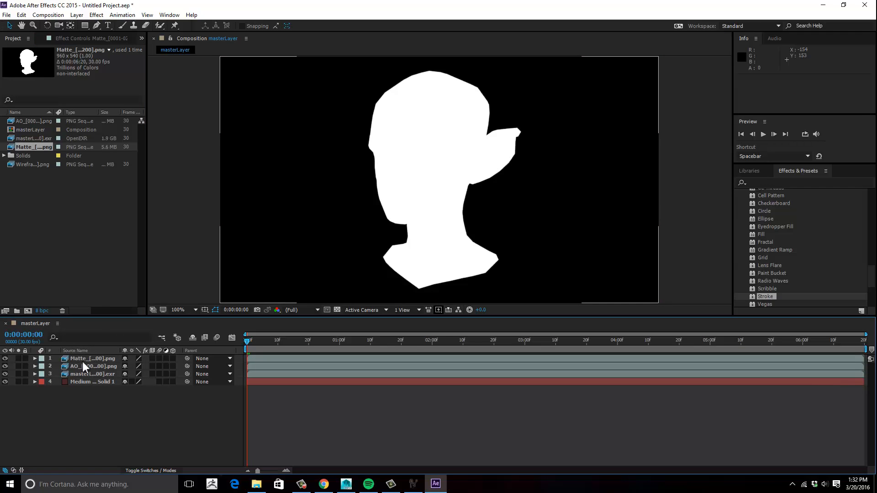
pyautogui.click(6, 359)
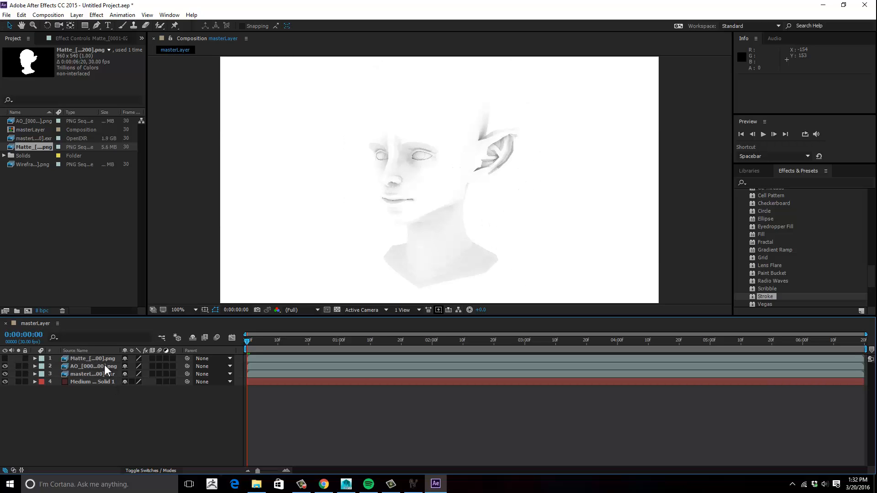
# - Apply the Set Matte channel effect to the AO layer
pyautogui.click(81, 368)
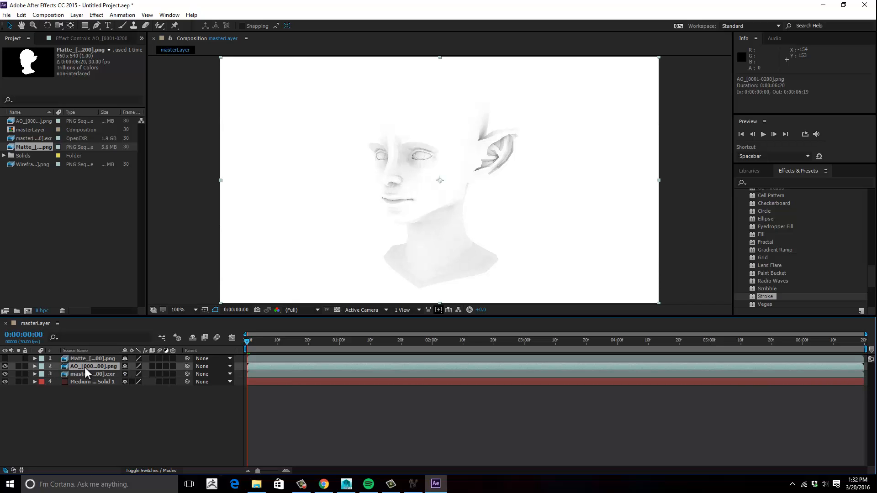
pyautogui.rightClick(86, 367)
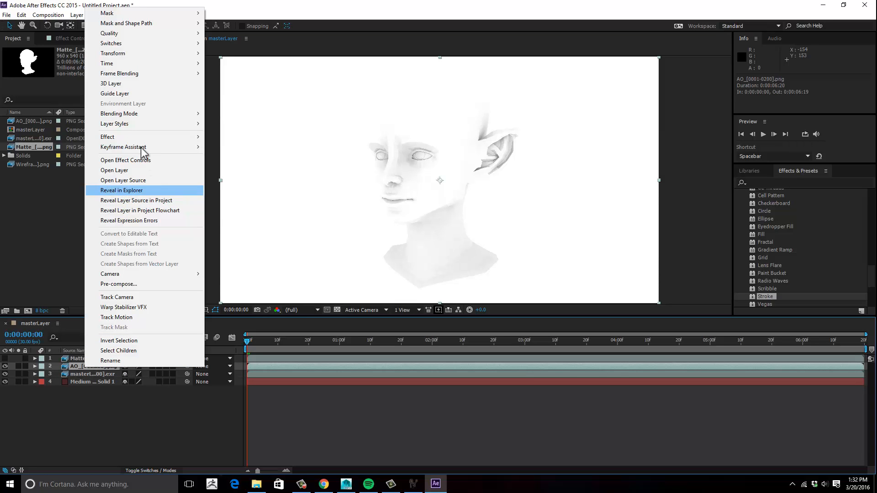
pyautogui.moveTo(142, 137)
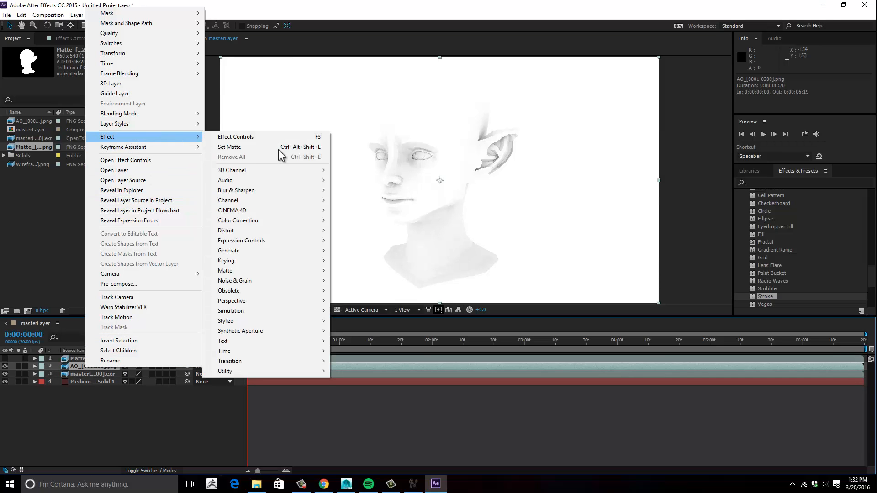
pyautogui.moveTo(270, 201)
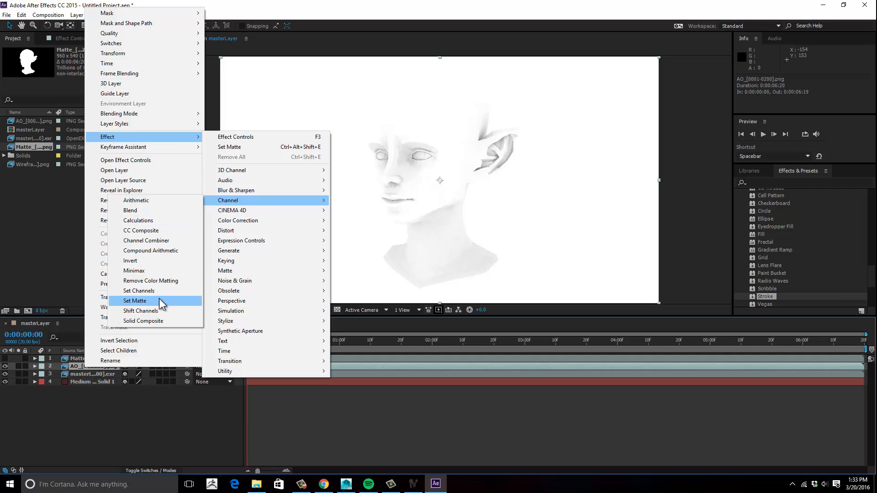
pyautogui.click(146, 301)
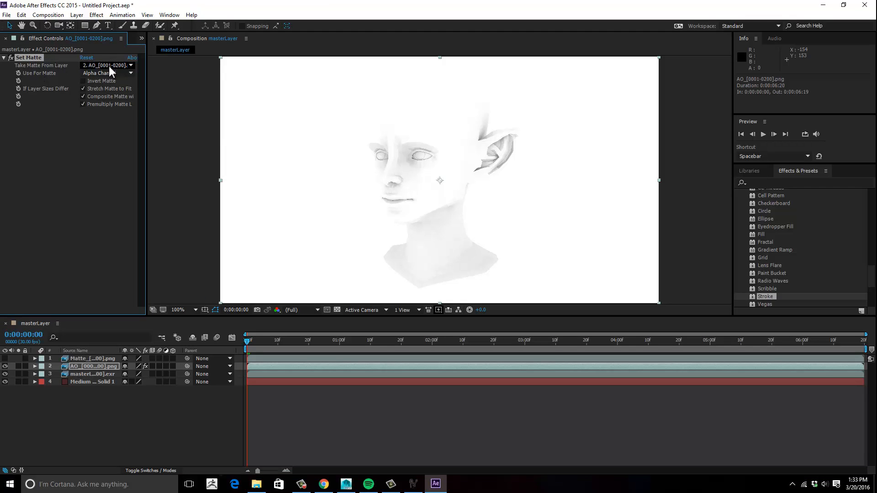
# - Set the AO layer's Set Matte effect to take its matte from the Matte layer and use Luminance
pyautogui.click(109, 66)
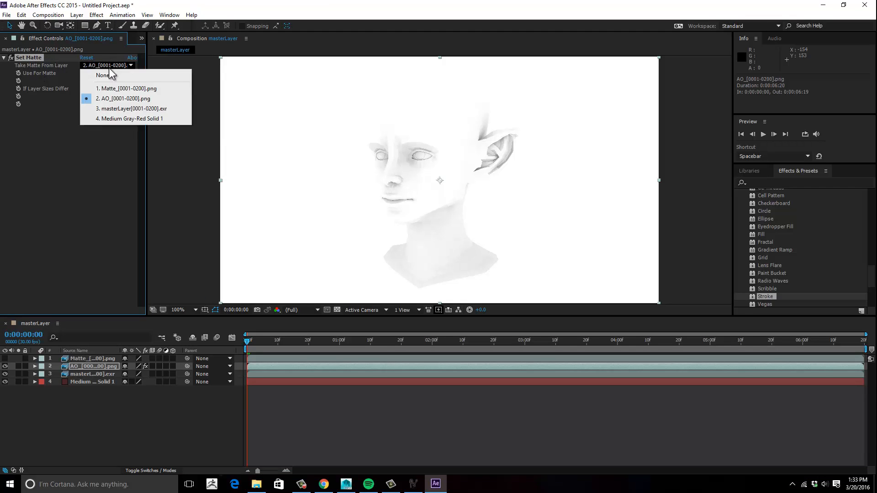
pyautogui.click(123, 89)
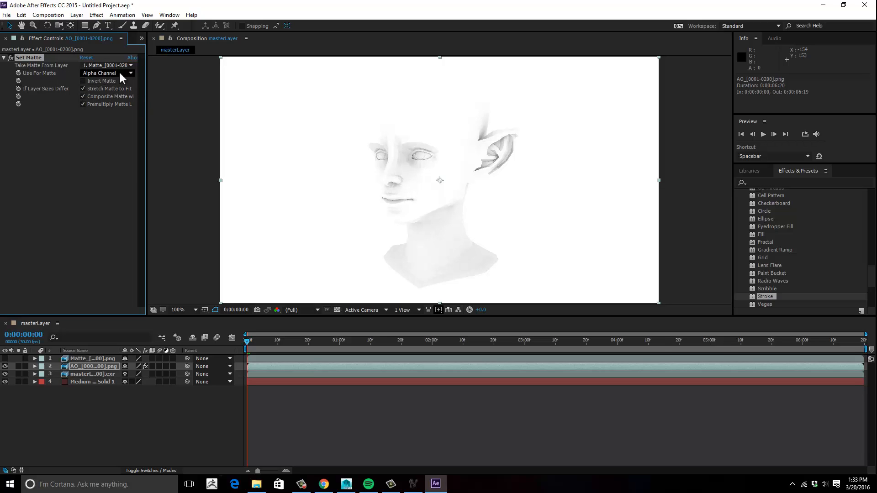
pyautogui.click(116, 73)
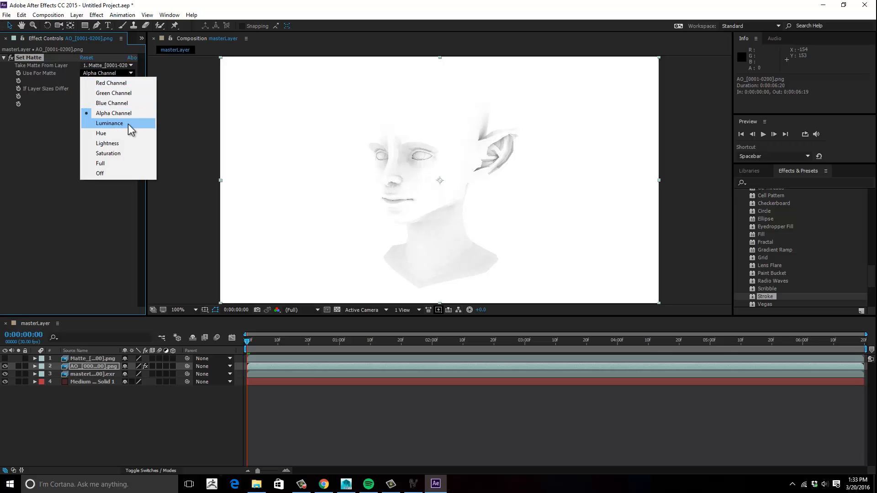
pyautogui.click(132, 123)
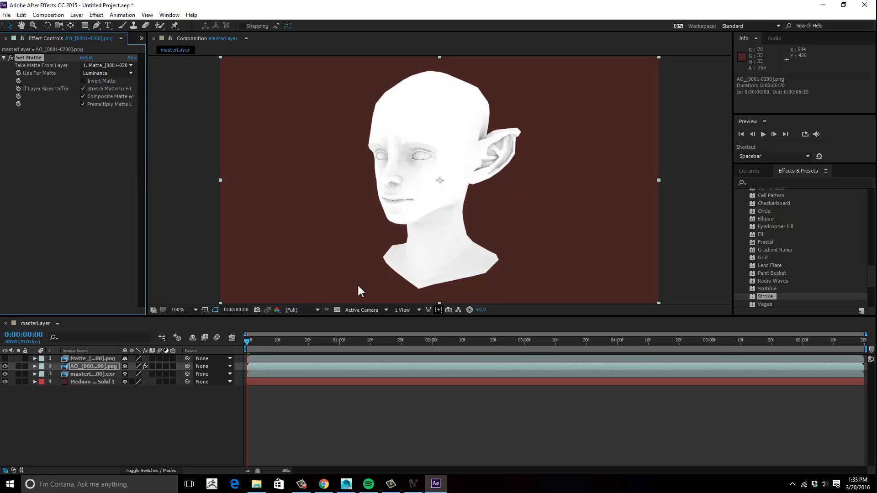
# - Show the Matte layer briefly to examine its silhouette, hide it again, and check the AO layer's effect settings
pyautogui.click(5, 360)
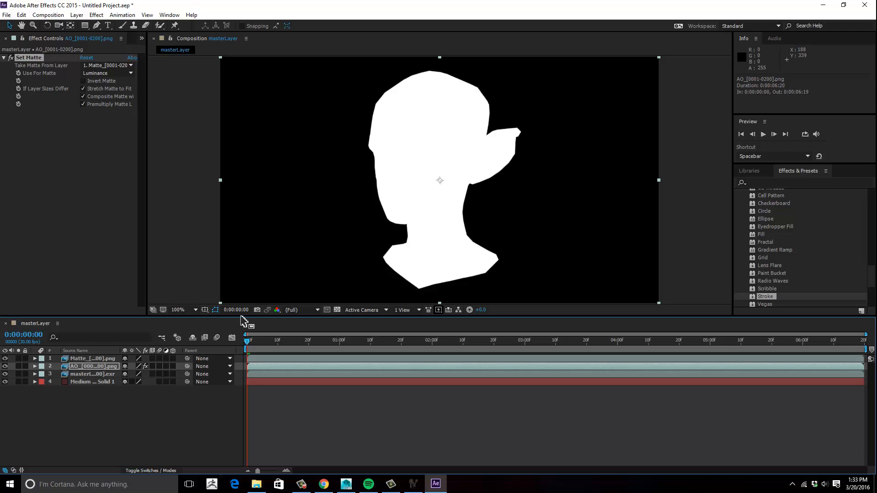
pyautogui.click(4, 359)
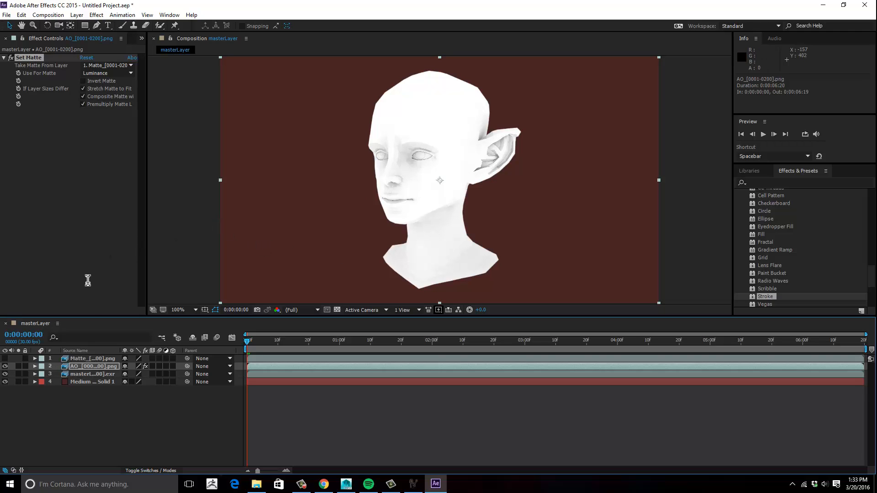
pyautogui.click(83, 357)
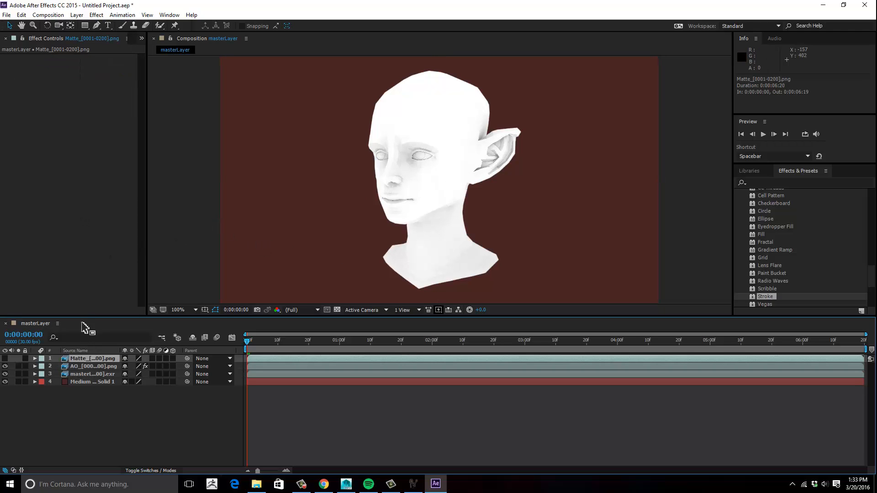
pyautogui.click(77, 366)
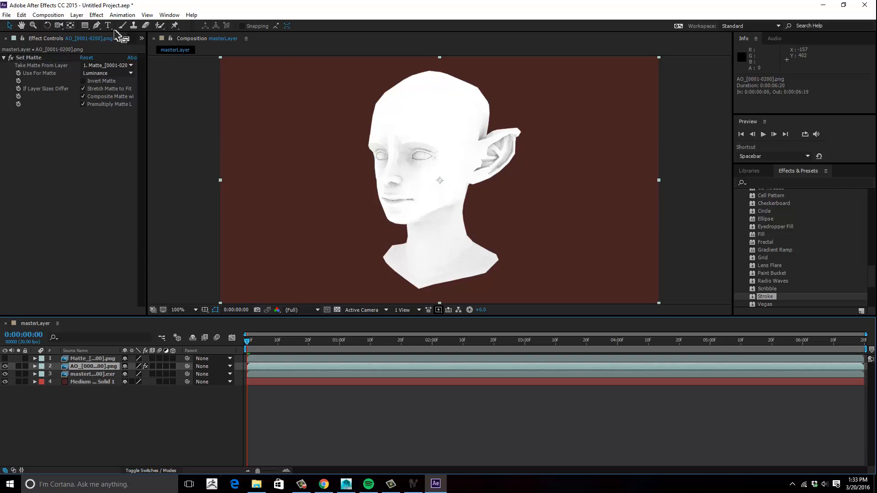
# - Add the Wireframe PNG sequence as the top layer of the composition, above Matte
pyautogui.click(142, 38)
pyautogui.click(148, 48)
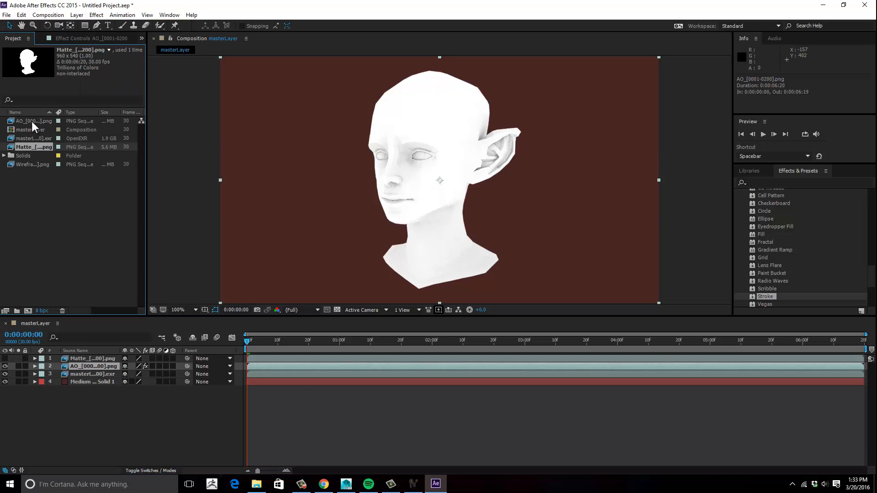
pyautogui.moveTo(23, 164); pyautogui.dragTo(85, 356)
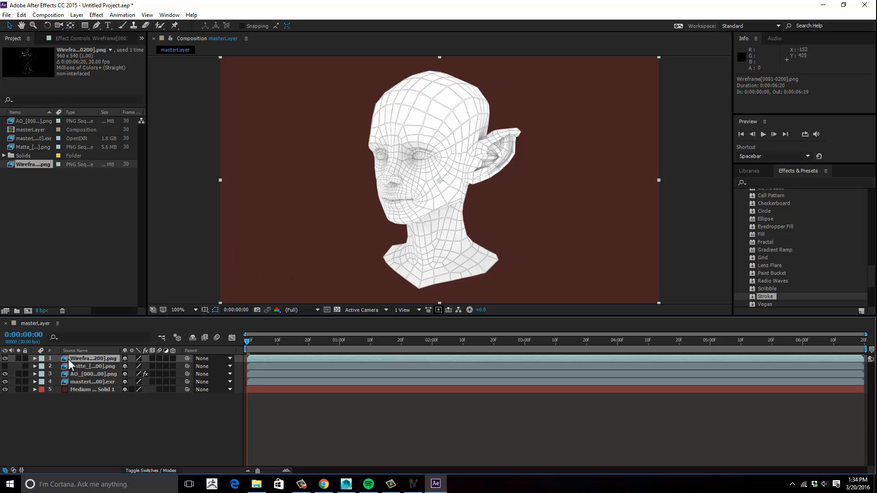
# - Try the Subtract blending mode on the Wireframe layer
pyautogui.rightClick(82, 359)
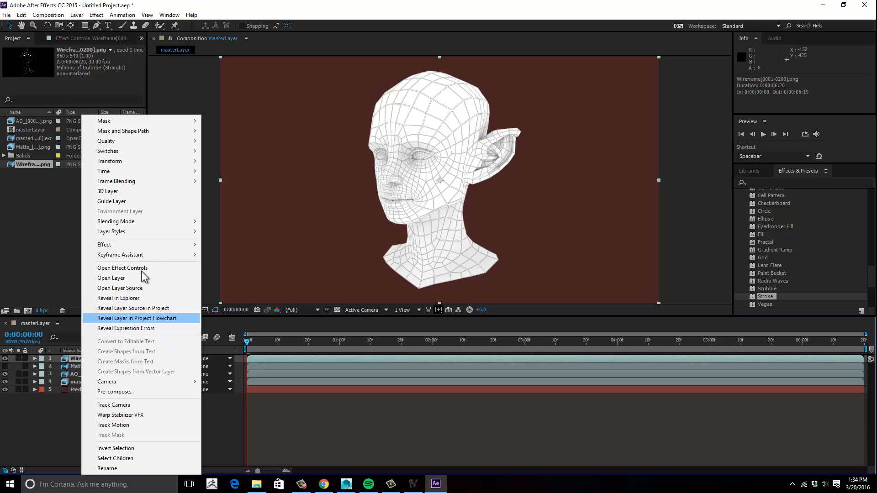
pyautogui.moveTo(148, 241)
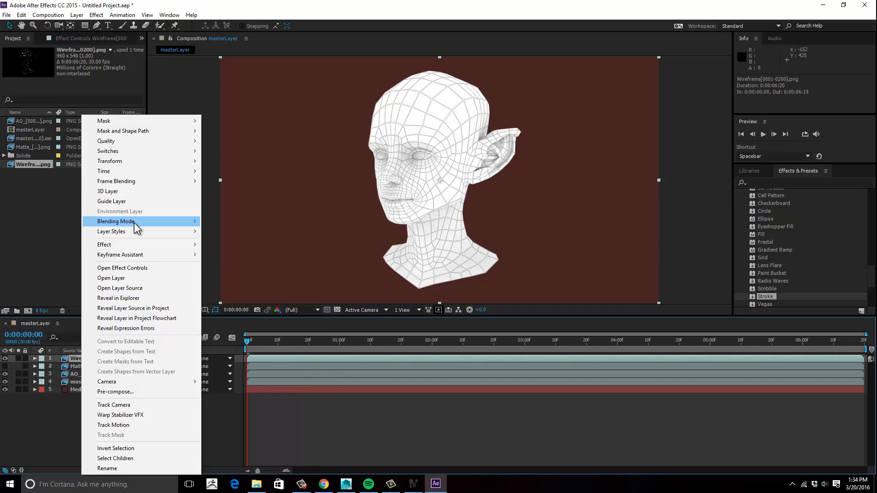
pyautogui.moveTo(133, 223)
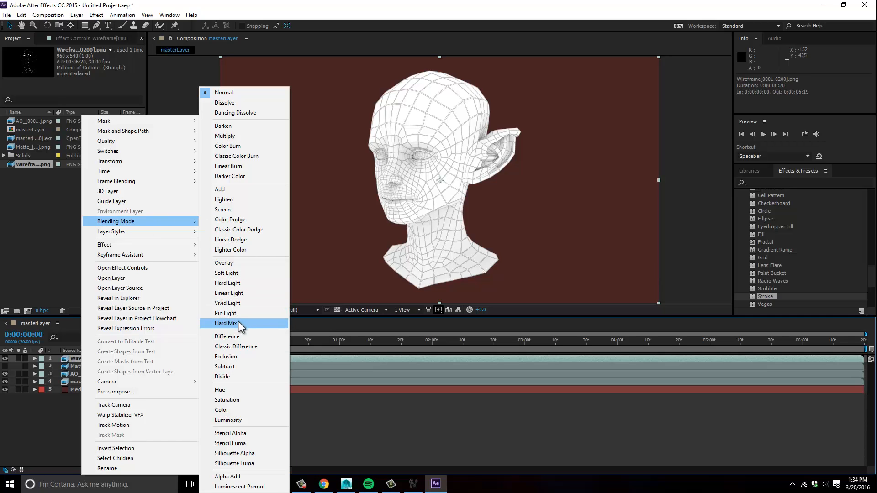
pyautogui.click(242, 367)
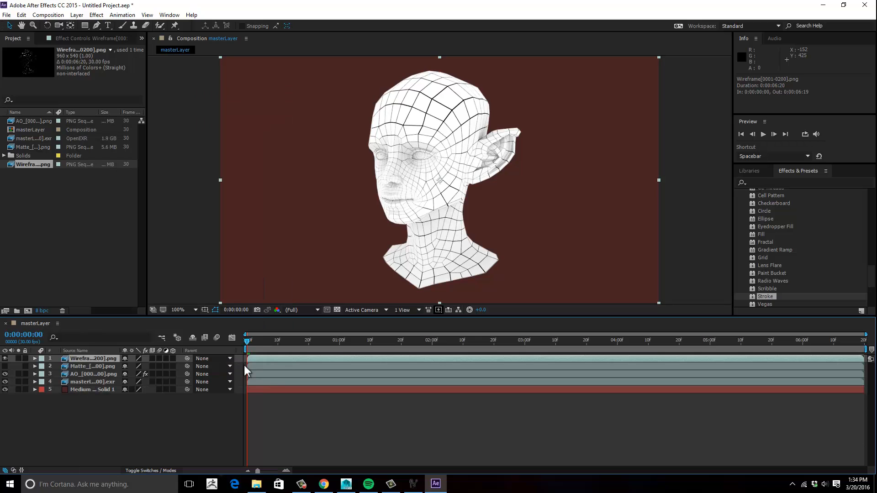
# - Return the Wireframe layer's blending mode to Normal
pyautogui.rightClick(91, 358)
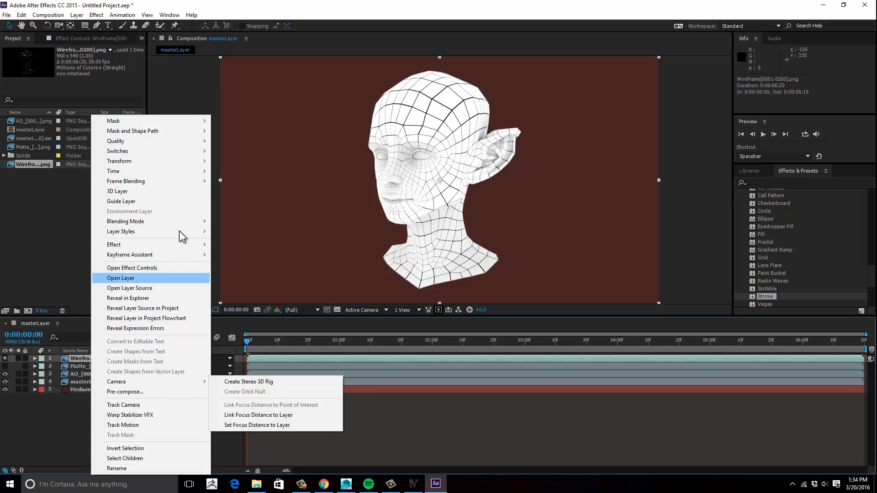
pyautogui.moveTo(180, 223)
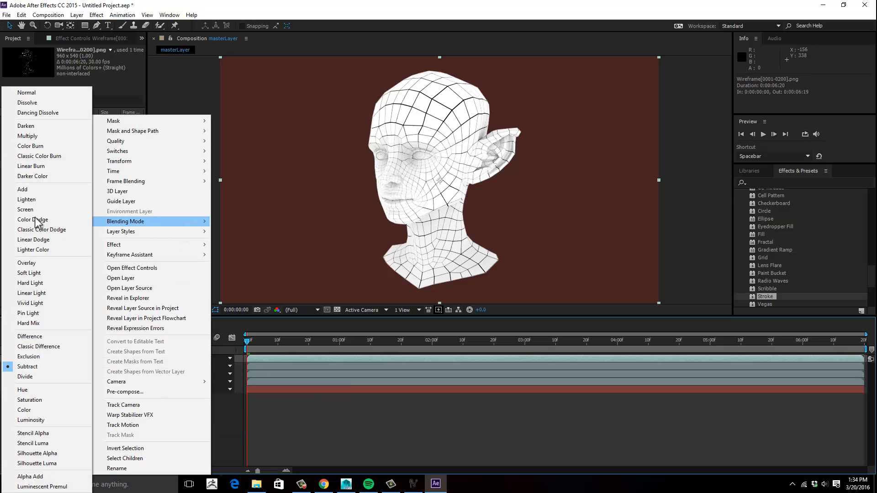
pyautogui.click(57, 92)
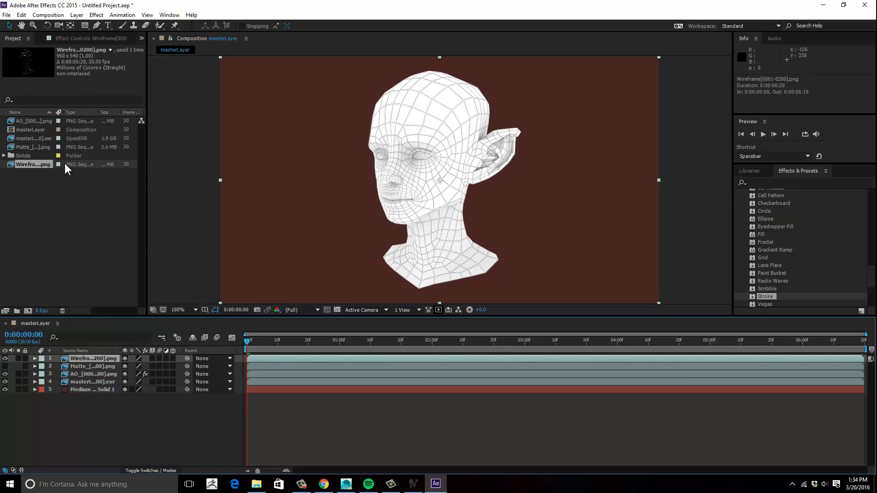
# - Apply the Levels color correction effect to the Wireframe layer and raise Input Black to 255 to darken the lines
pyautogui.rightClick(78, 360)
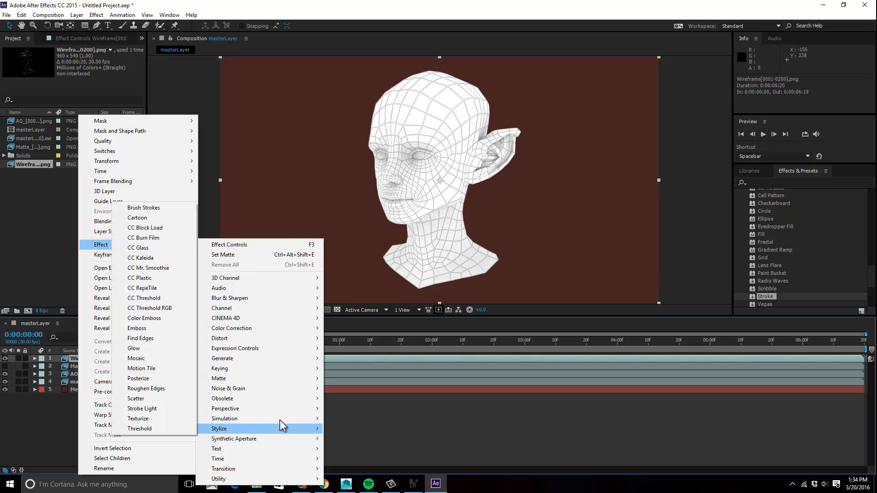
pyautogui.moveTo(287, 327)
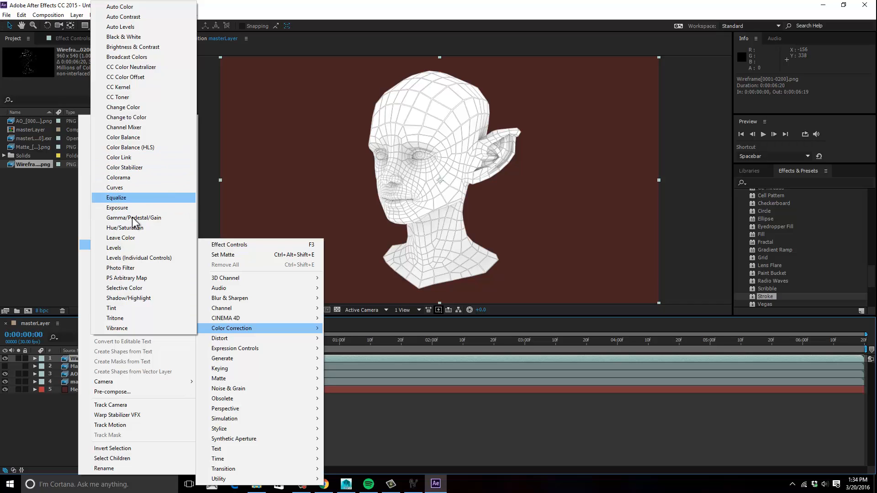
pyautogui.click(132, 248)
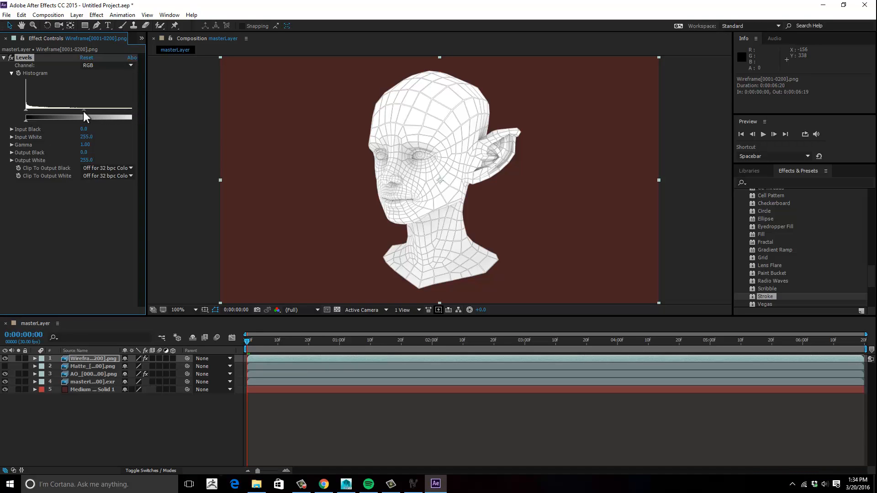
pyautogui.moveTo(56, 115)
pyautogui.mouseDown()
pyautogui.moveTo(32, 114)
pyautogui.moveTo(159, 114)
pyautogui.moveTo(132, 114)
pyautogui.mouseUp()
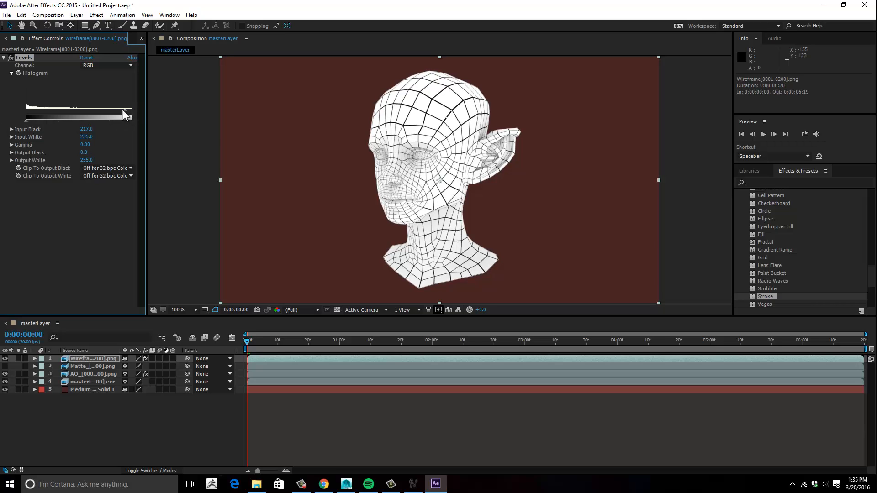
pyautogui.moveTo(145, 110); pyautogui.dragTo(185, 108)
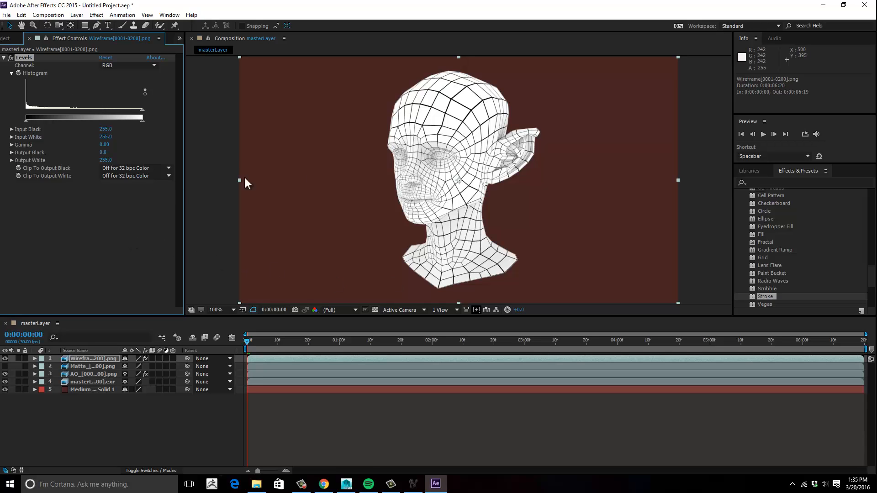
pyautogui.click(9, 39)
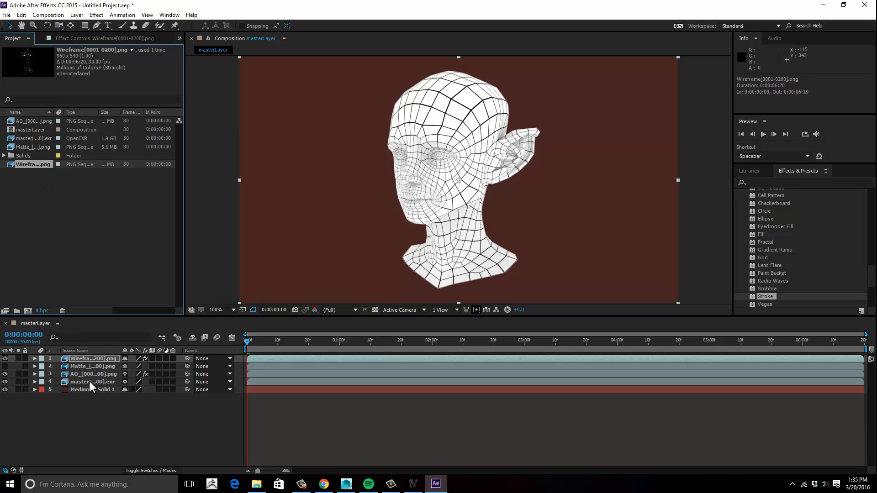
pyautogui.rightClick(87, 359)
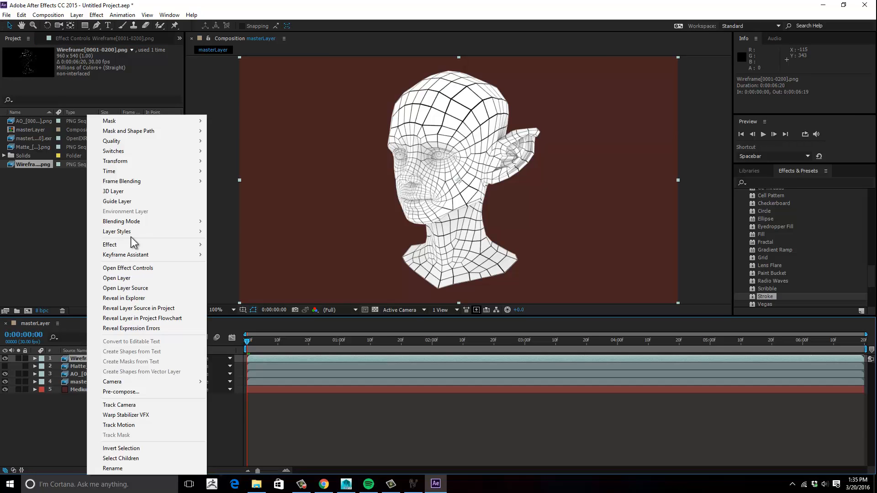
pyautogui.moveTo(131, 231)
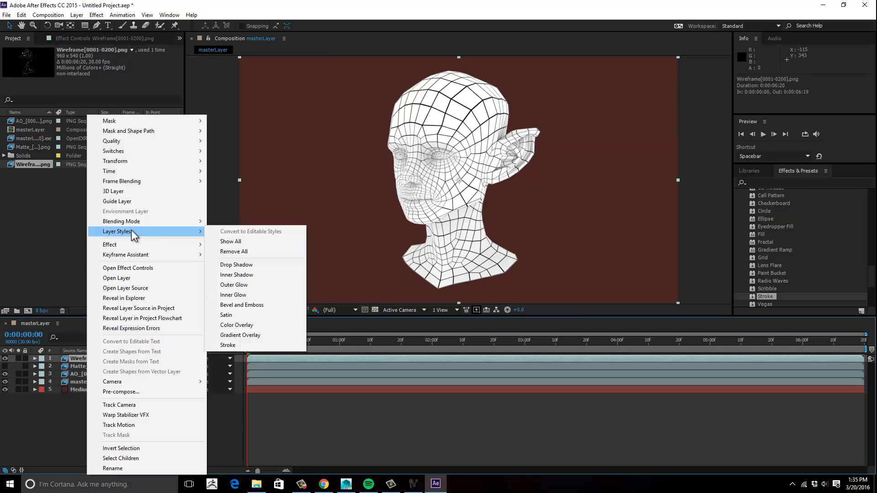
pyautogui.click(70, 235)
pyautogui.click(38, 165)
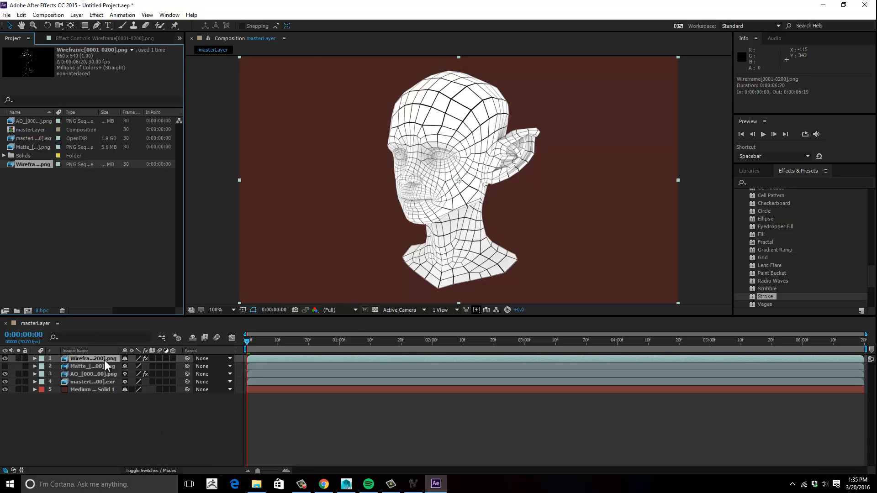
pyautogui.moveTo(104, 360); pyautogui.dragTo(73, 339)
# - Delete the Levels effect from the Wireframe layer
pyautogui.click(90, 358)
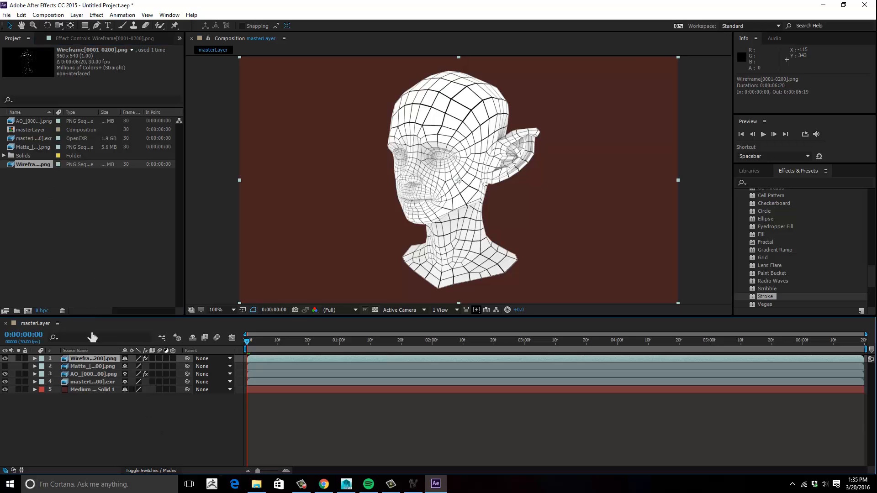
pyautogui.click(108, 40)
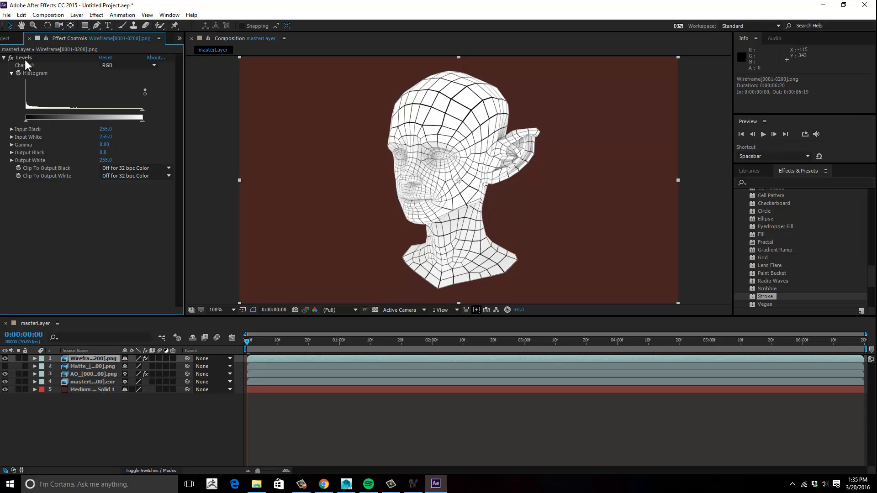
pyautogui.click(24, 58)
pyautogui.press('Delete')
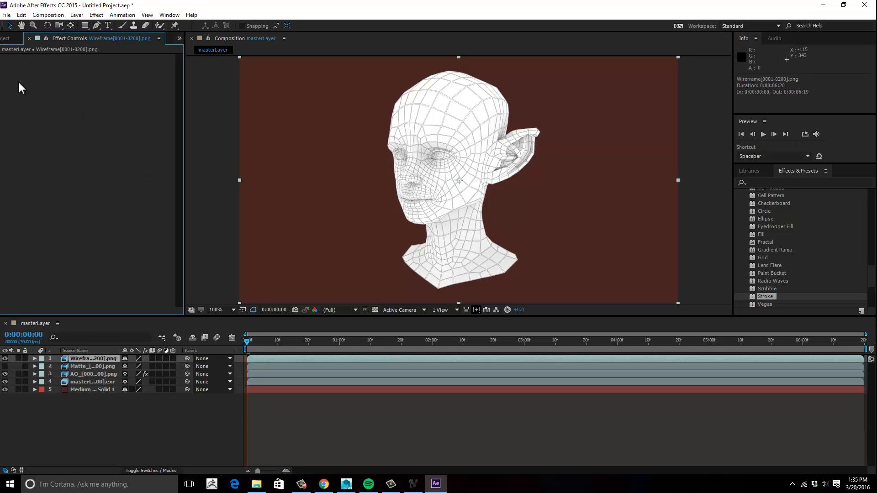
# - Apply a Color Overlay layer style to the Wireframe layer
pyautogui.rightClick(86, 360)
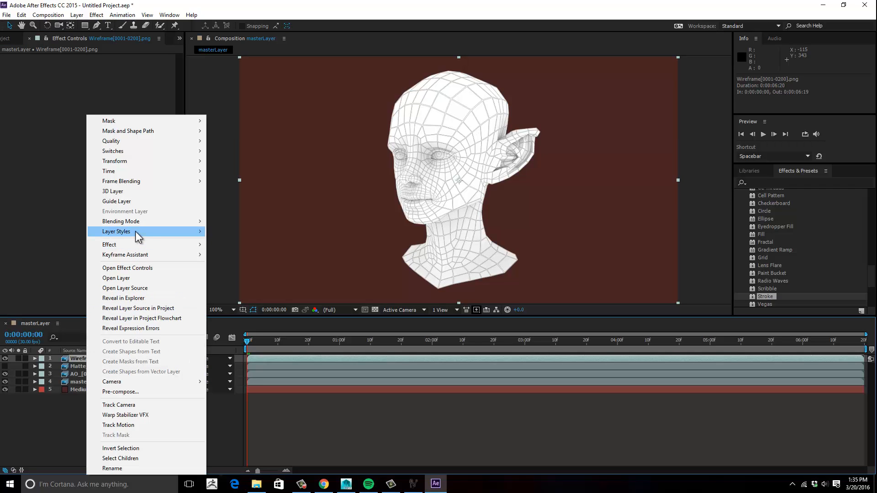
pyautogui.moveTo(135, 231)
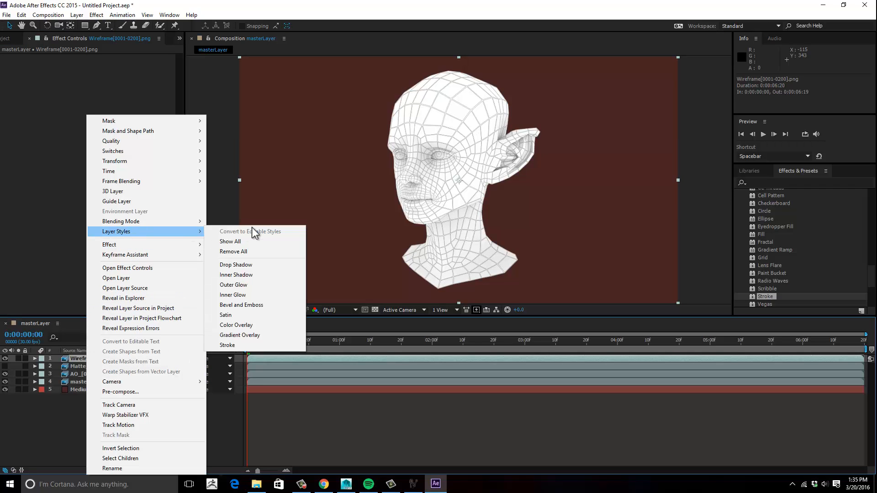
pyautogui.click(269, 326)
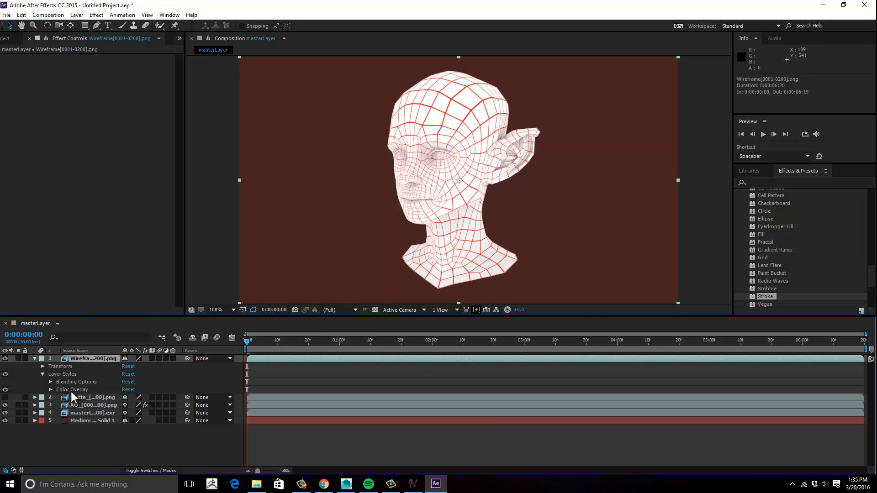
# - Set the color of the Wireframe layer's Color Overlay style to black (000000)
pyautogui.click(52, 391)
pyautogui.click(51, 389)
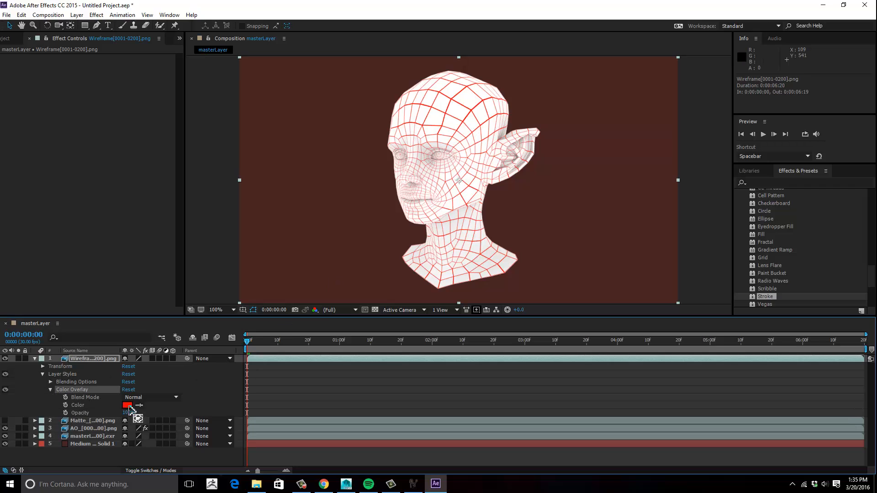
pyautogui.click(128, 405)
pyautogui.click(329, 299)
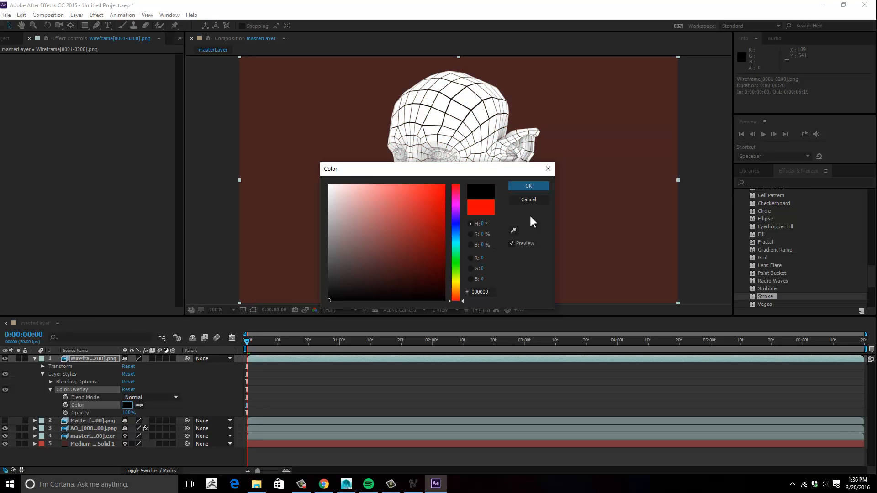
pyautogui.click(541, 188)
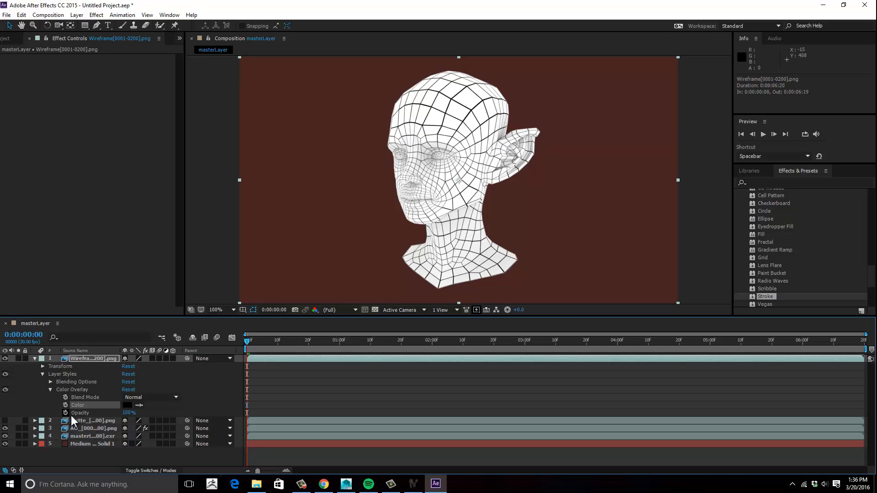
# - Look over the Color Overlay's blend modes and Blending Options on the Wireframe layer, and collapse the layer's properties
pyautogui.click(170, 397)
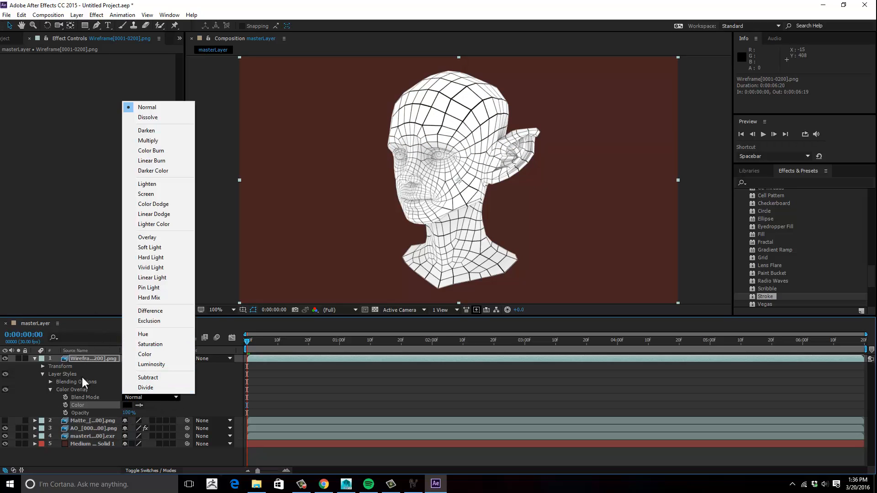
pyautogui.click(50, 383)
pyautogui.click(50, 382)
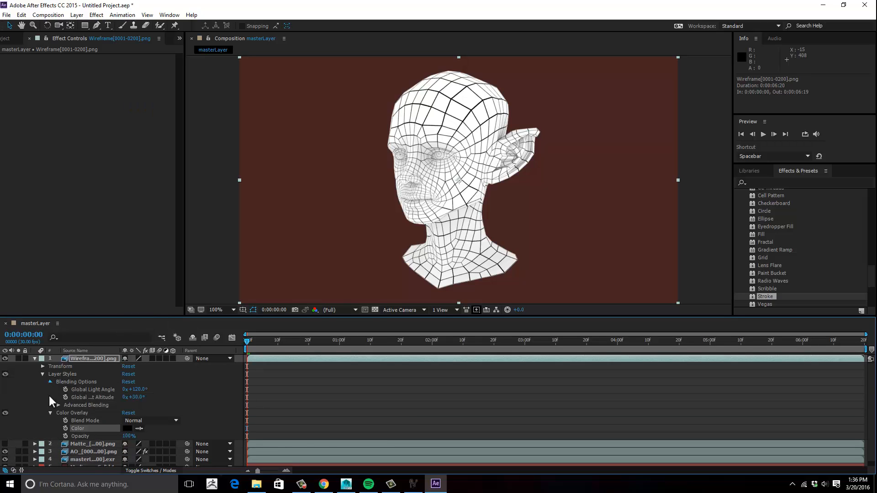
pyautogui.click(51, 382)
pyautogui.click(50, 390)
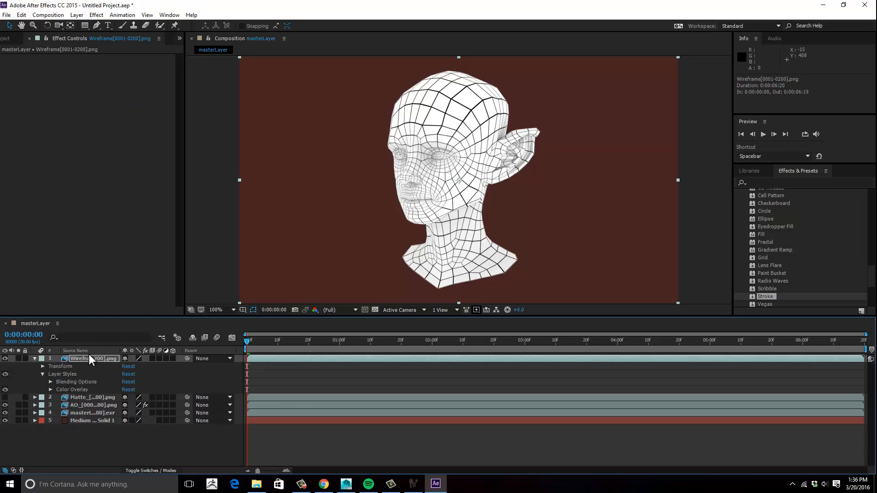
pyautogui.click(35, 360)
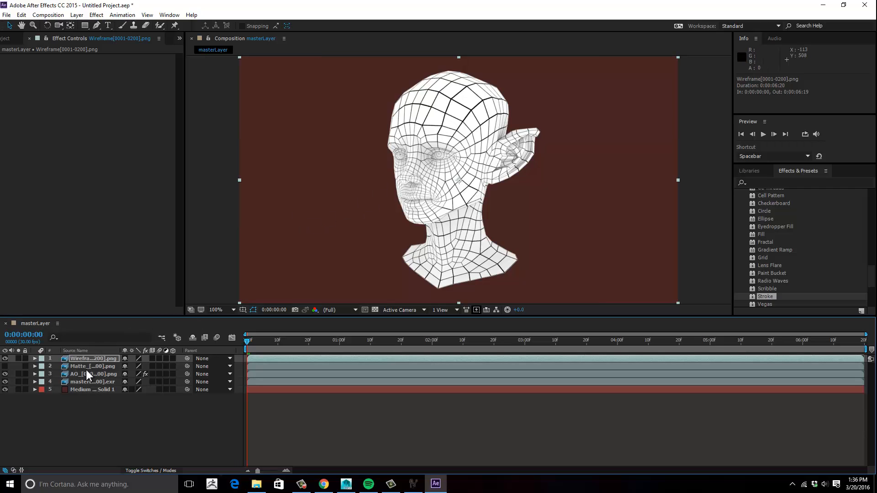
# - Apply a Stroke layer style to the AO layer
pyautogui.click(71, 374)
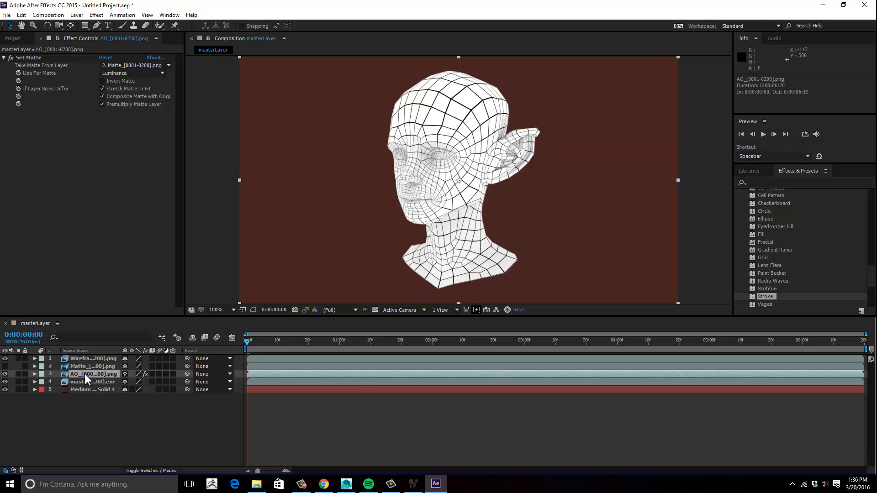
pyautogui.rightClick(78, 373)
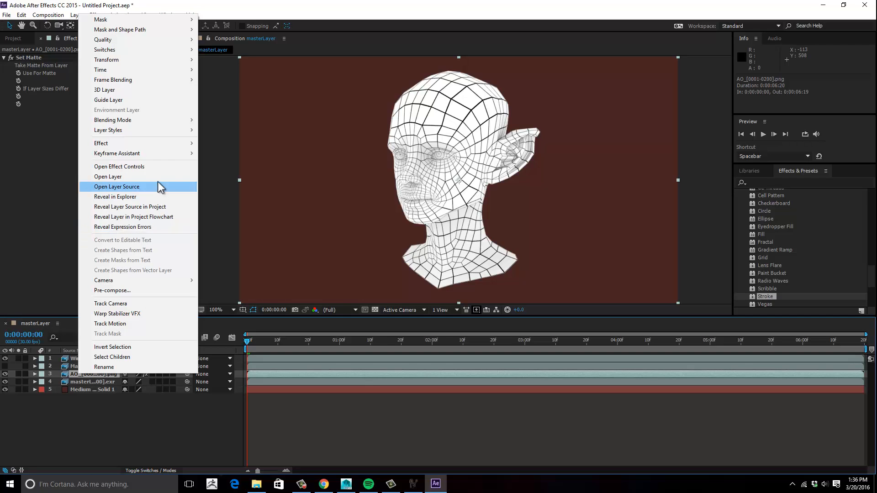
pyautogui.moveTo(148, 131)
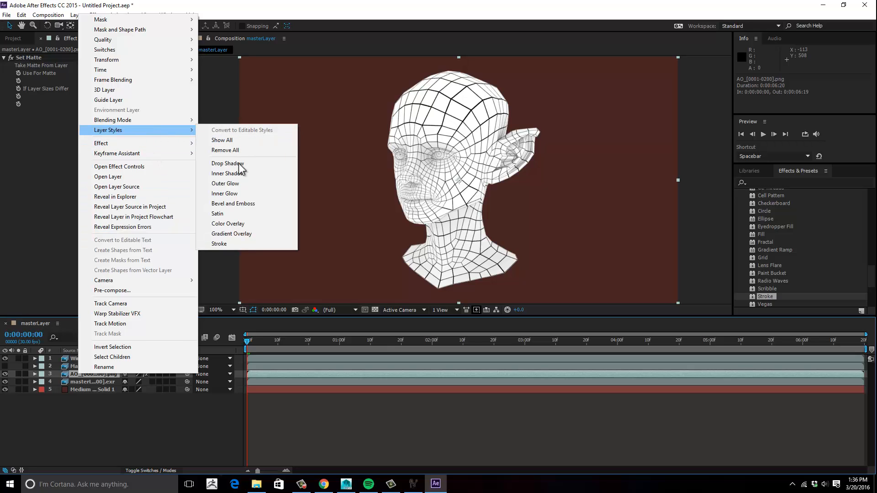
pyautogui.click(237, 243)
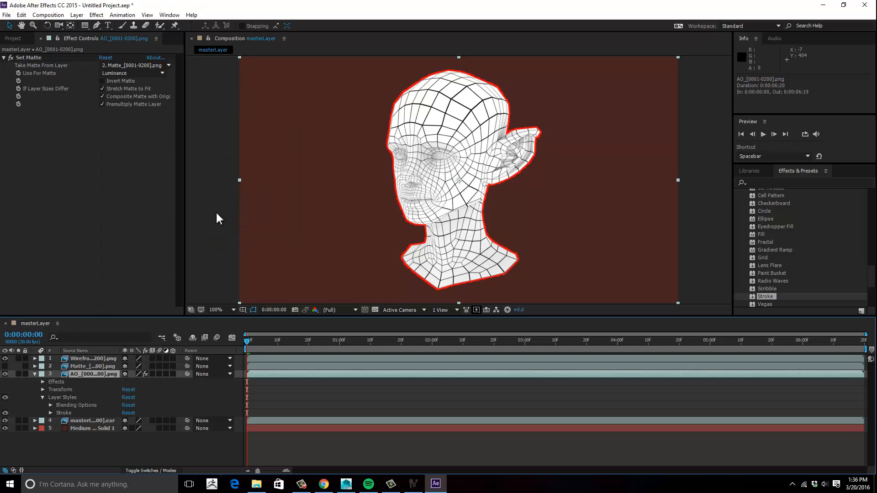
# - Set the position of the AO layer's Stroke style to Inside
pyautogui.click(51, 413)
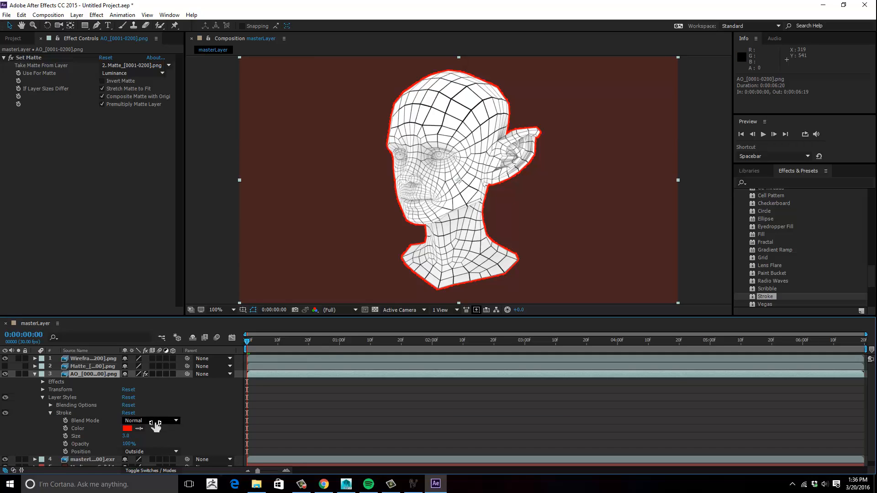
pyautogui.scroll(-1, 179, 428)
pyautogui.click(174, 446)
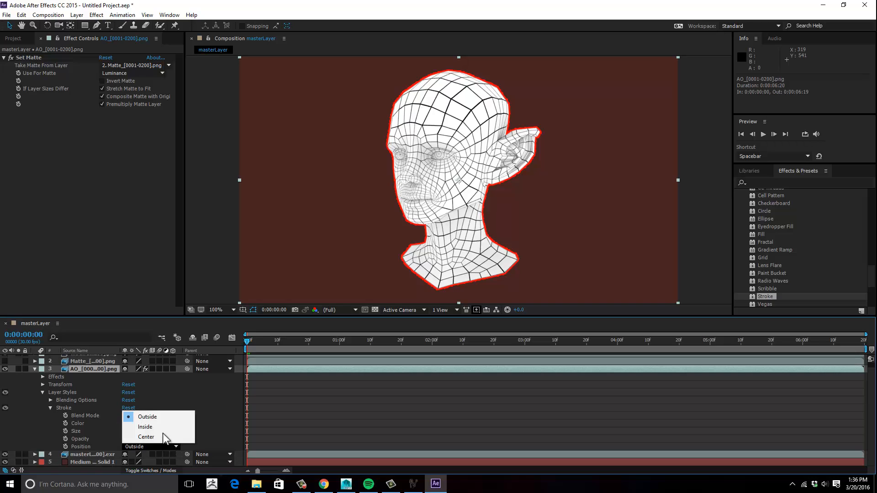
pyautogui.click(163, 429)
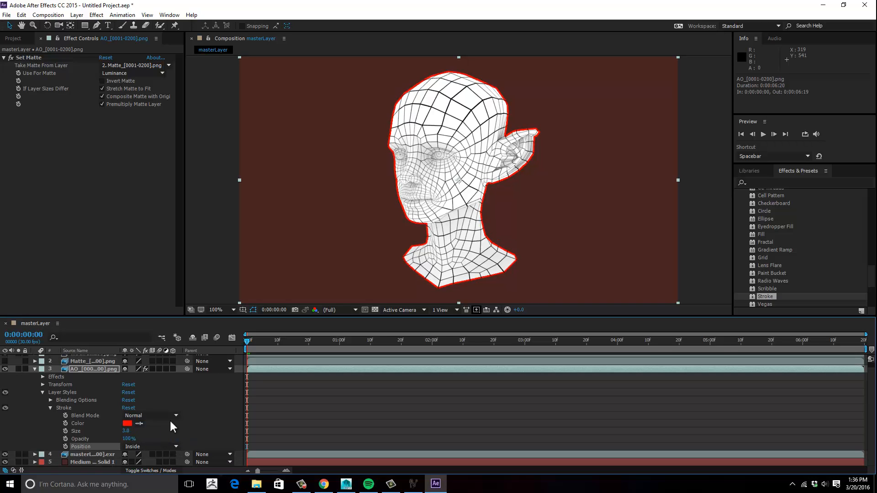
# - Set the AO layer's Stroke color to black (000000) and its size to 1.5, and check the outline along the timeline
pyautogui.click(127, 424)
pyautogui.moveTo(338, 286); pyautogui.dragTo(323, 310)
pyautogui.click(528, 186)
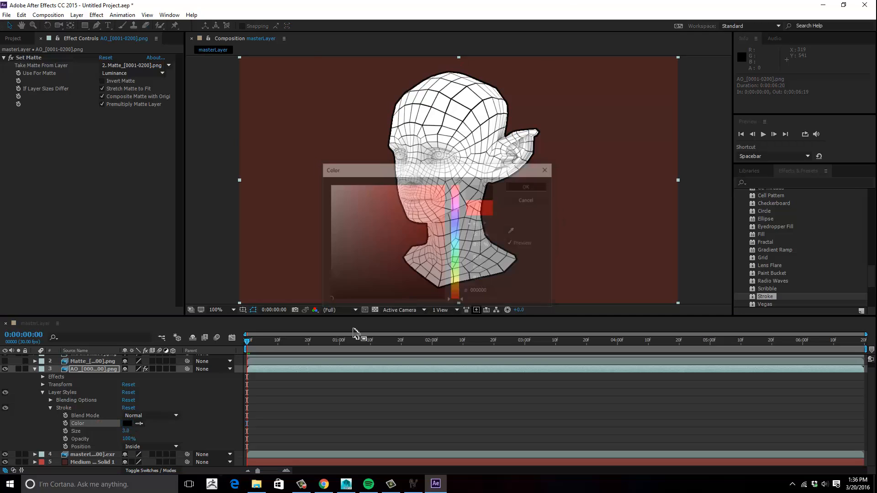
pyautogui.moveTo(118, 431); pyautogui.dragTo(118, 431)
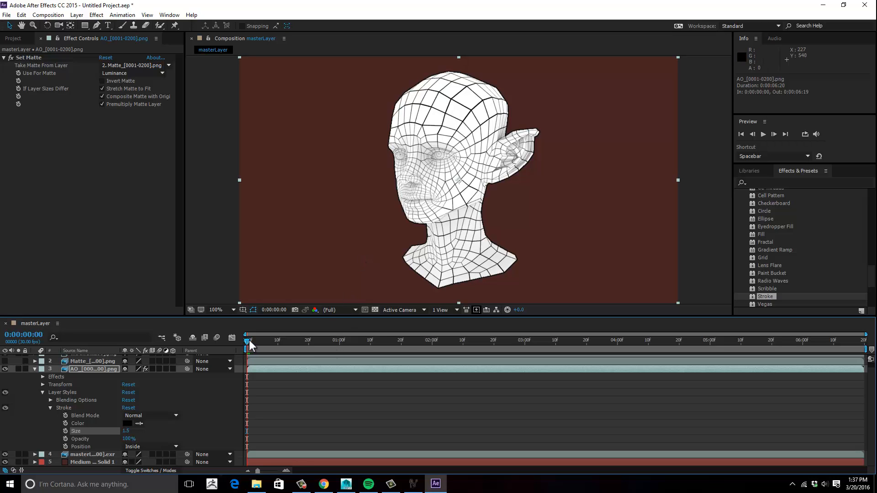
pyautogui.moveTo(250, 346); pyautogui.dragTo(376, 332)
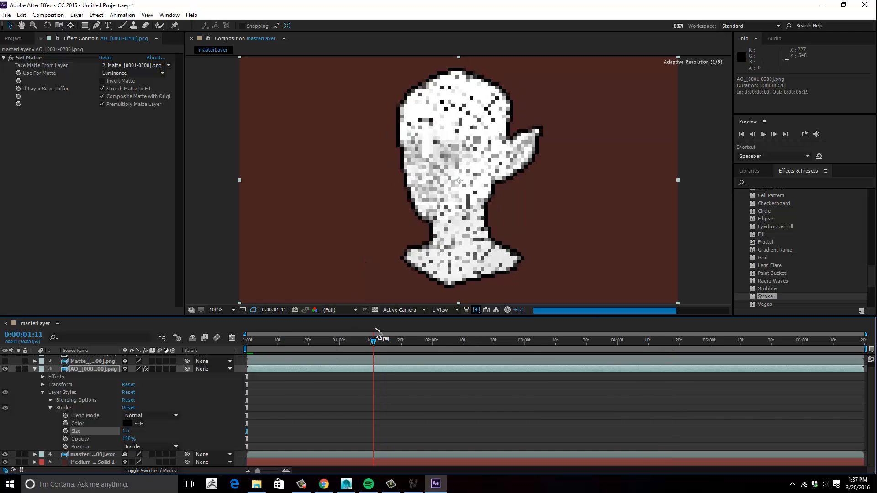
pyautogui.moveTo(454, 350); pyautogui.dragTo(2, 359)
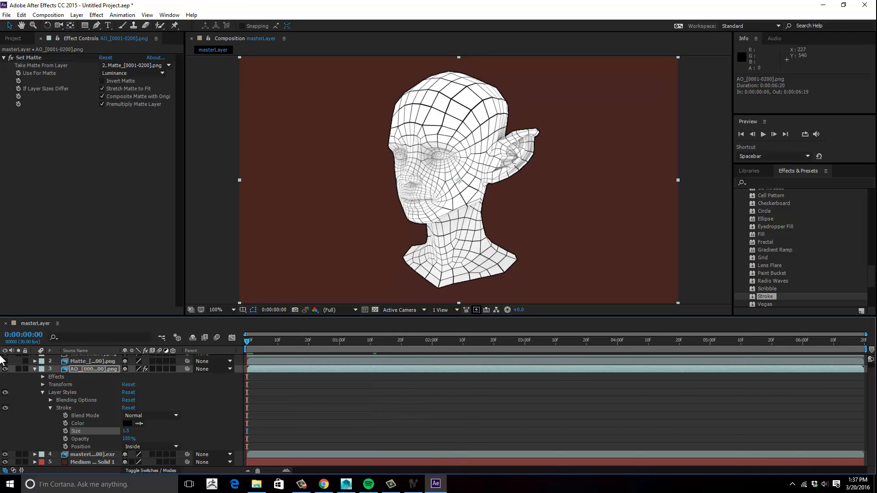
pyautogui.click(35, 369)
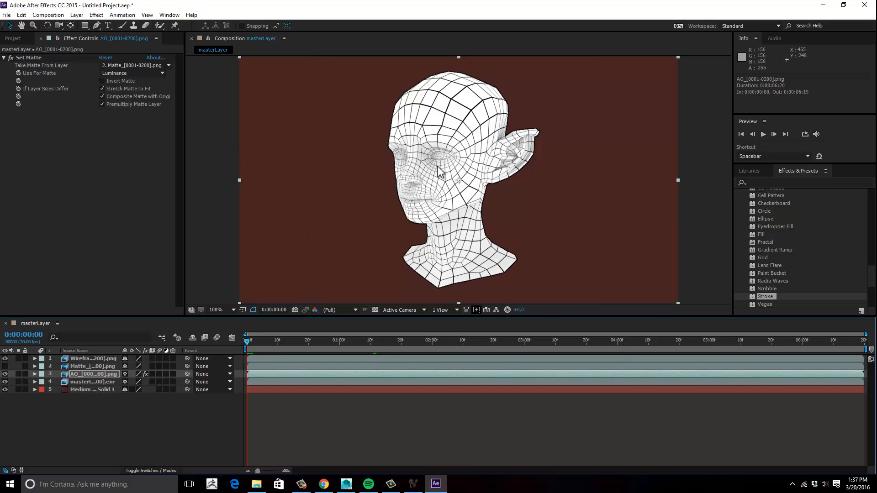
# - Review the master render over time with the AO and Wireframe layers hidden, and make both layers visible again
pyautogui.click(5, 382)
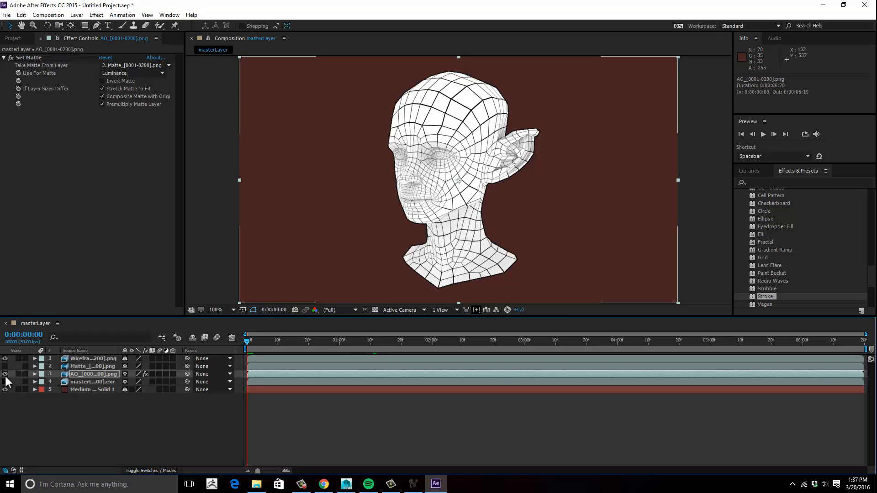
pyautogui.click(5, 374)
pyautogui.click(5, 359)
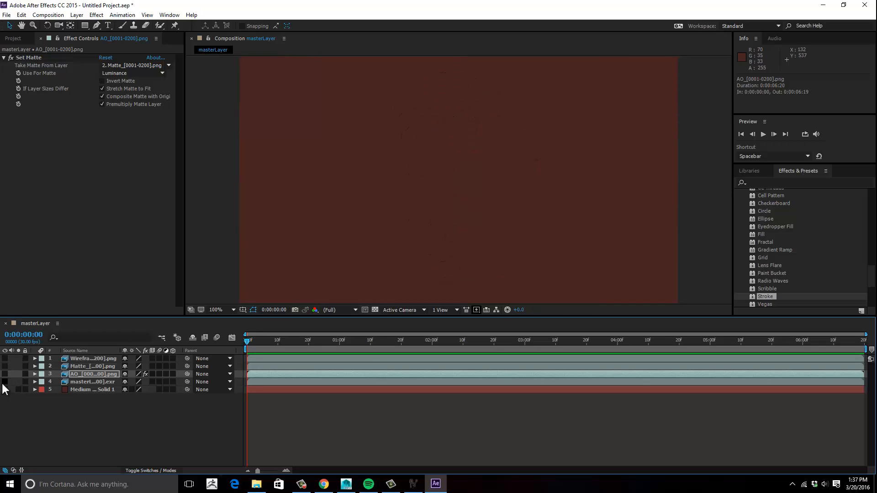
pyautogui.click(5, 381)
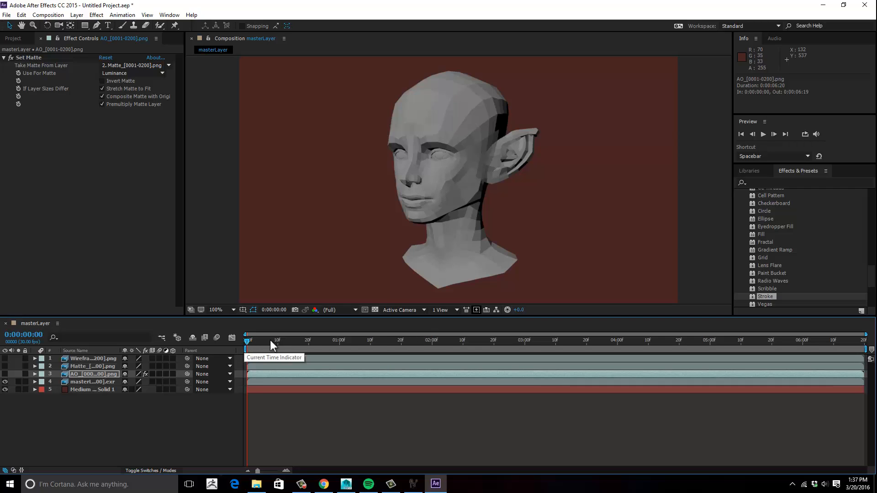
pyautogui.moveTo(270, 340); pyautogui.dragTo(648, 341)
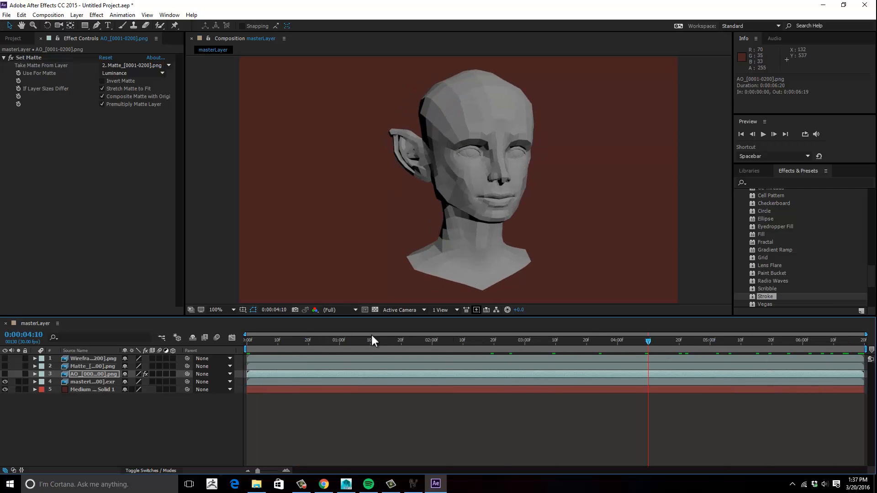
pyautogui.moveTo(371, 340); pyautogui.dragTo(53, 349)
pyautogui.click(5, 373)
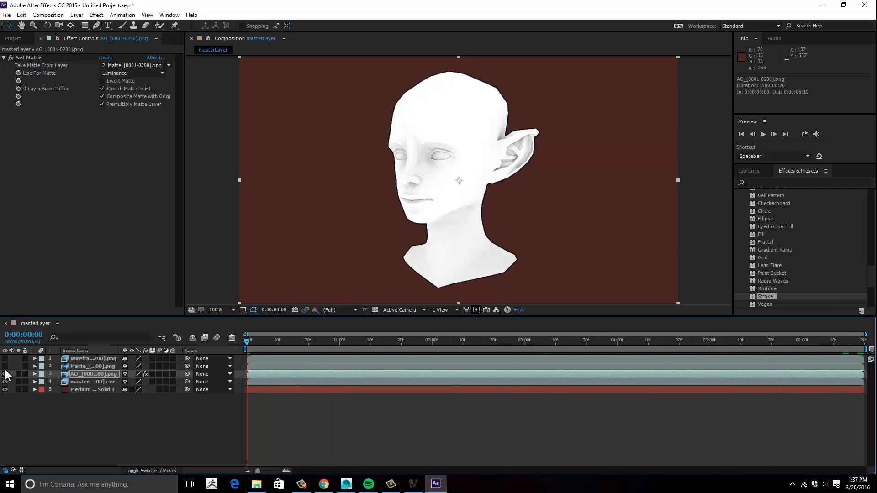
pyautogui.click(5, 366)
pyautogui.click(5, 359)
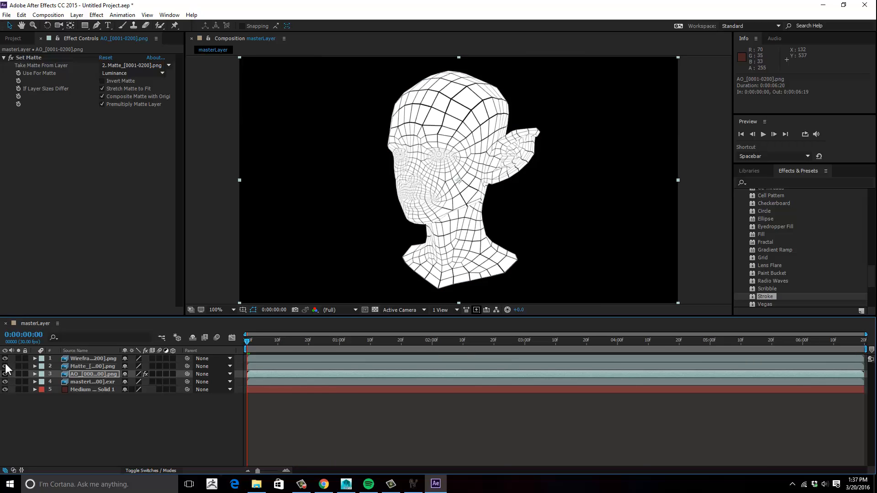
pyautogui.click(5, 366)
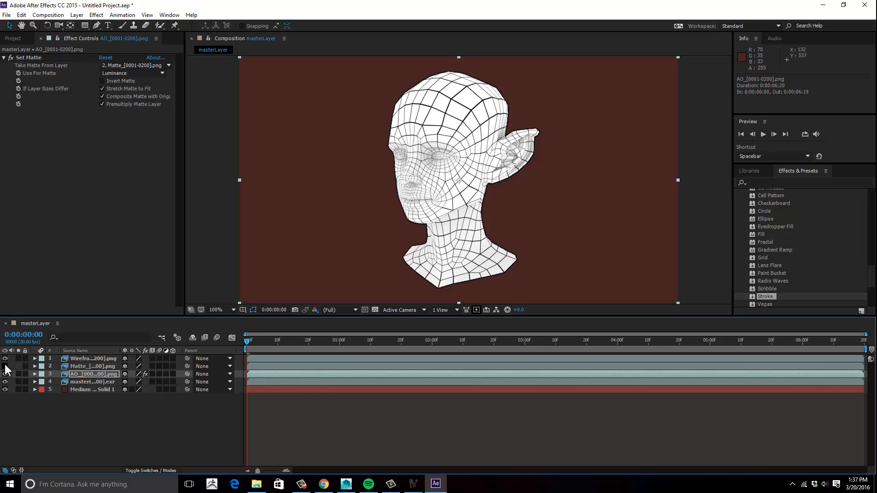
# - Pre-compose the Wireframe, Matte and AO layers into a composition named WireFrame, and check its contents before returning to masterLayer
pyautogui.click(92, 359)
pyautogui.keyDown('ctrl'); pyautogui.click(88, 366); pyautogui.keyUp('ctrl')
pyautogui.keyDown('ctrl'); pyautogui.click(86, 374); pyautogui.keyUp('ctrl')
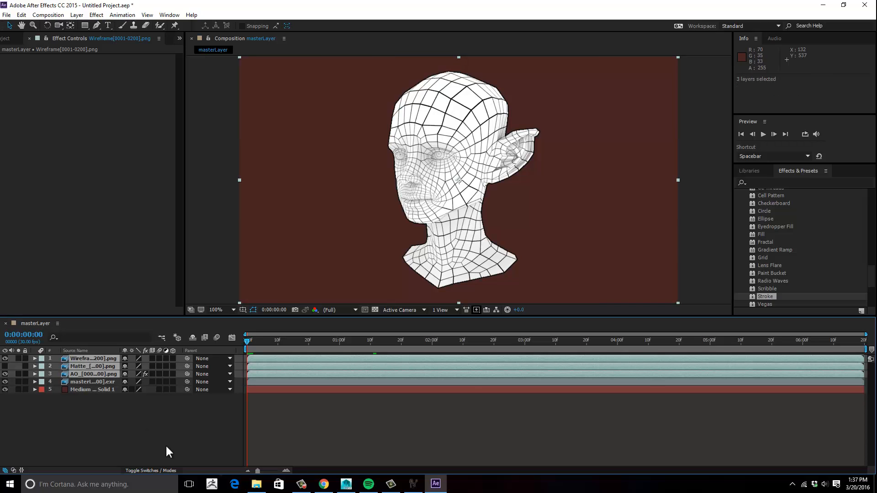
pyautogui.rightClick(103, 369)
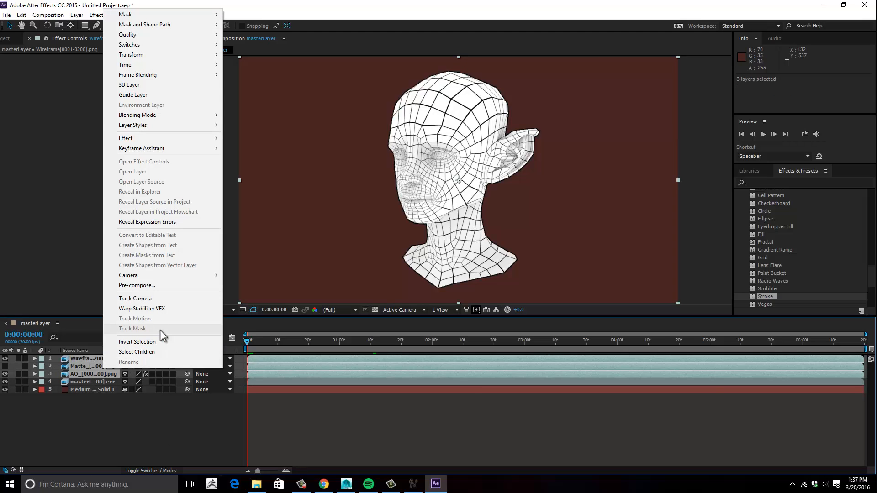
pyautogui.click(145, 284)
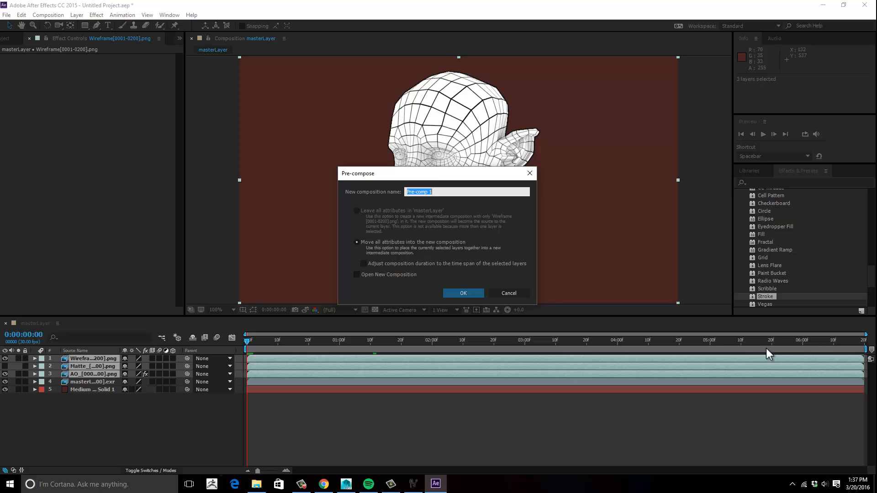
pyautogui.write('WireFrame')
pyautogui.click(461, 291)
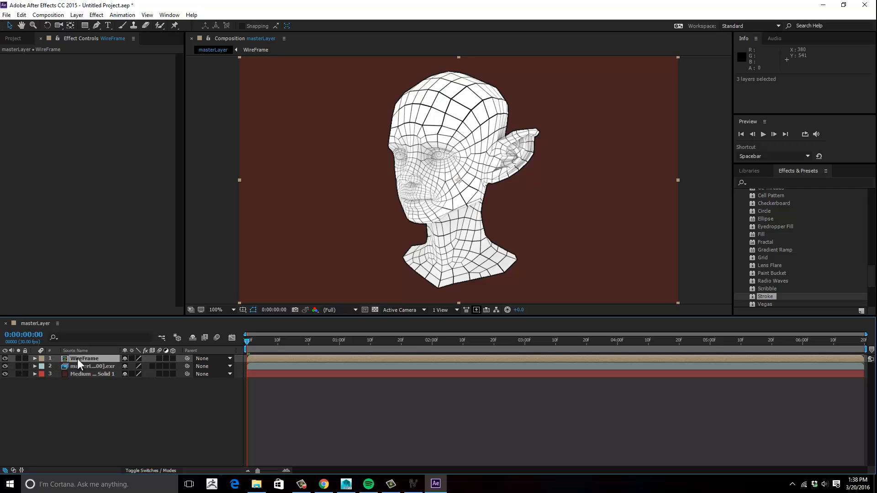
pyautogui.doubleClick(65, 358)
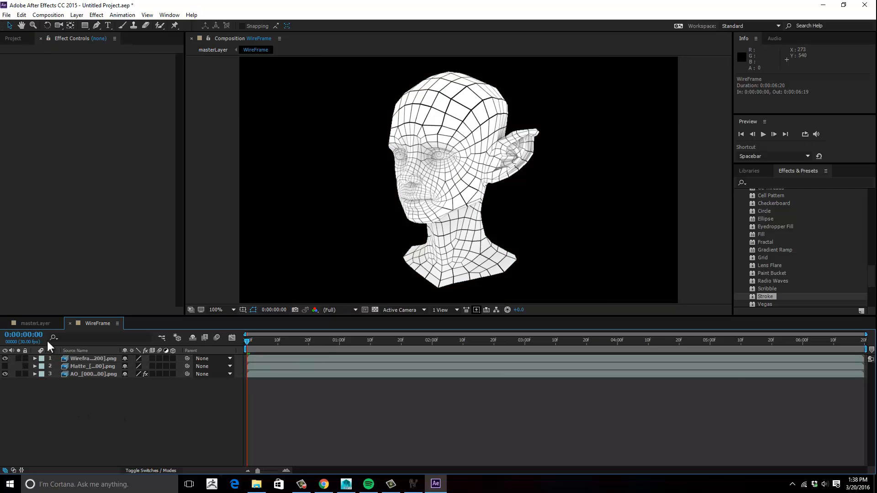
pyautogui.click(37, 323)
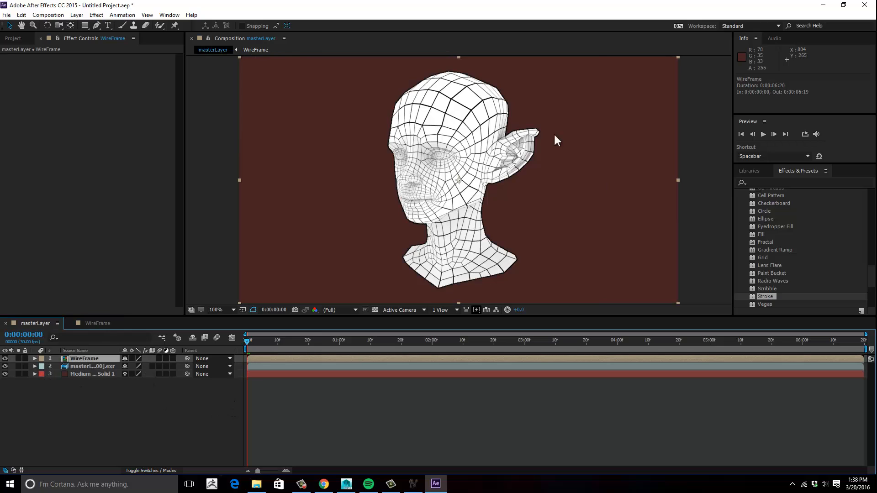
# - Draw a rectangular mask about 509 by 515 px around the whole head on the WireFrame layer
pyautogui.click(34, 358)
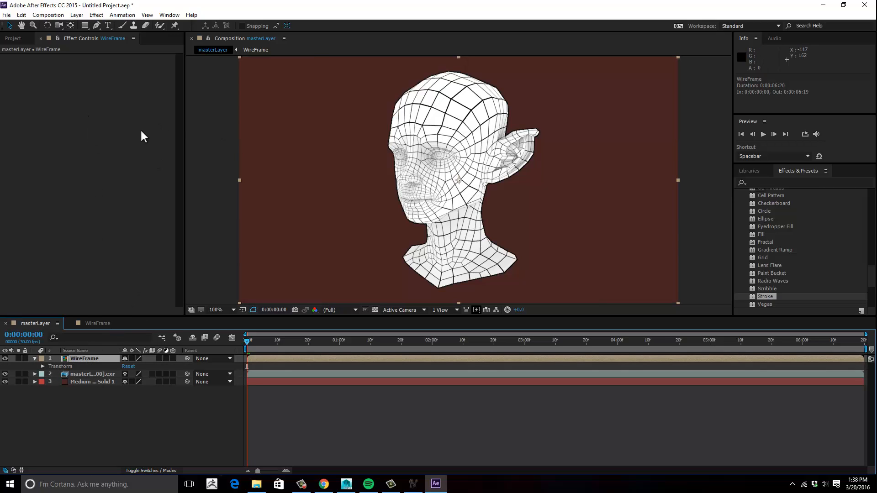
pyautogui.click(85, 26)
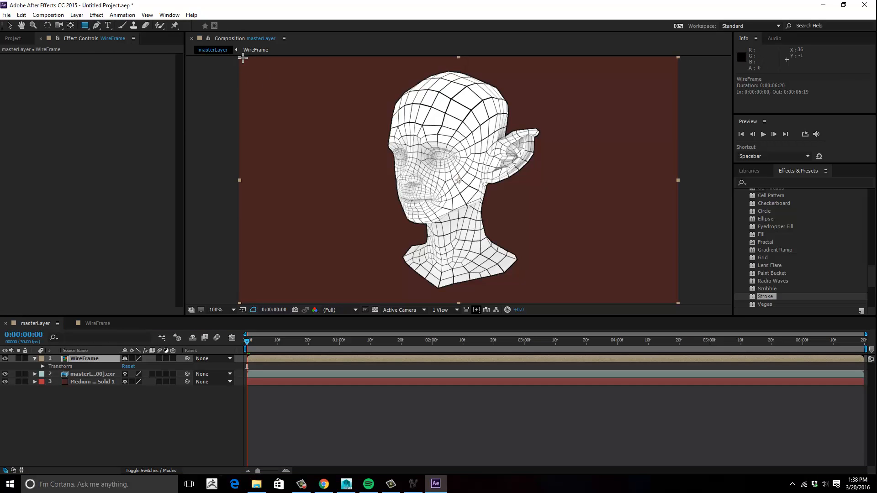
pyautogui.moveTo(321, 61); pyautogui.dragTo(554, 295)
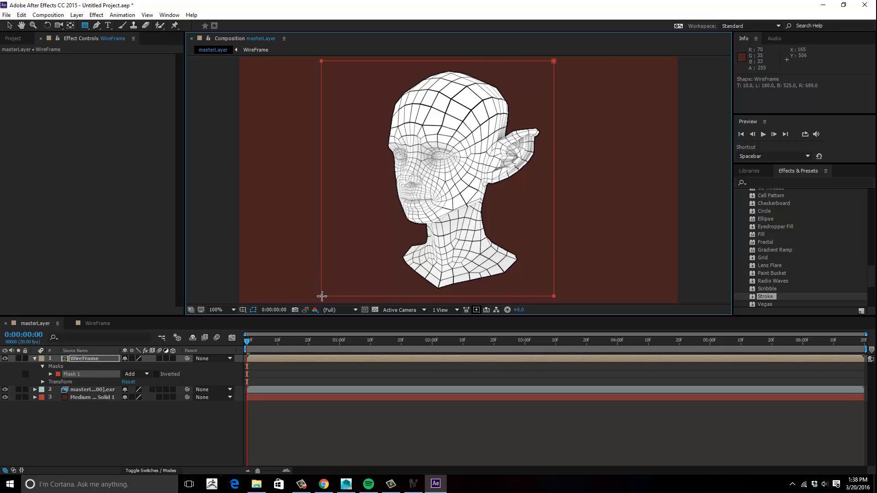
# - Undo the stray second mask on the WireFrame layer and shift the large rectangular mask slightly to the right
pyautogui.moveTo(322, 296); pyautogui.dragTo(339, 297)
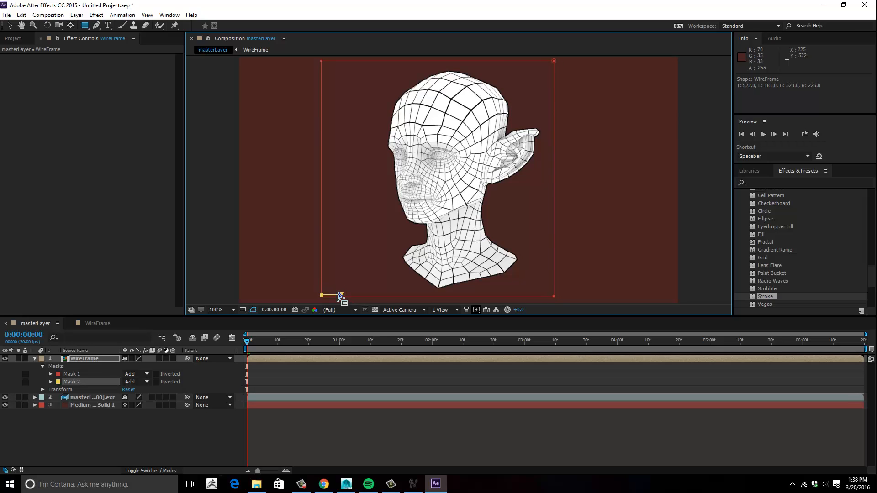
pyautogui.hotkey('ctrl', 'z')
pyautogui.press('v')
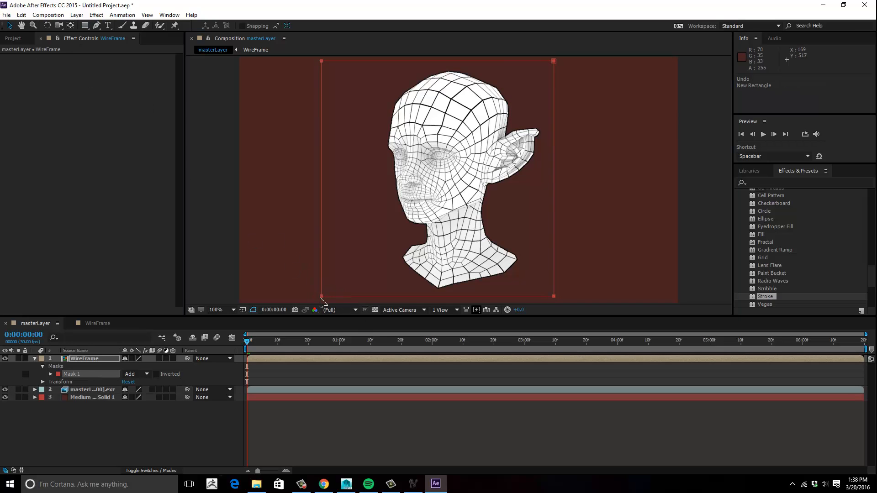
pyautogui.moveTo(336, 298); pyautogui.dragTo(356, 298)
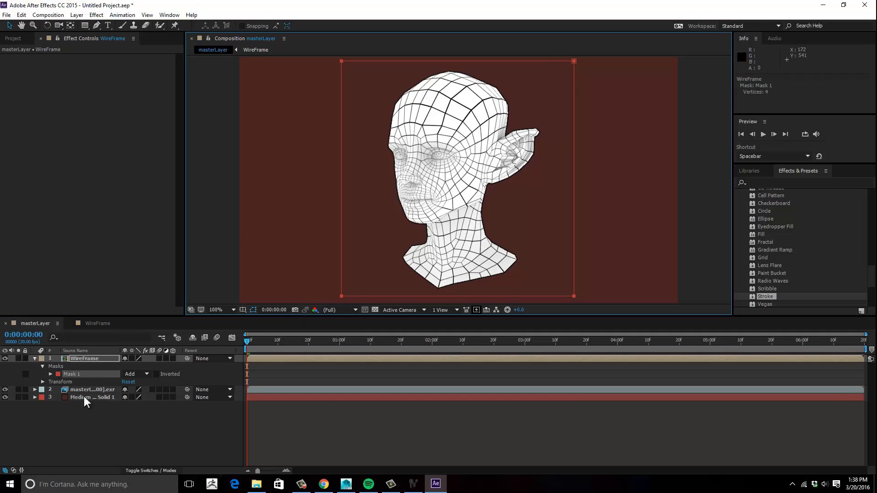
# - Slide Mask 1 left until its right edge splits the head down the middle, and set its Mask Feather to 84 pixels
pyautogui.click(50, 374)
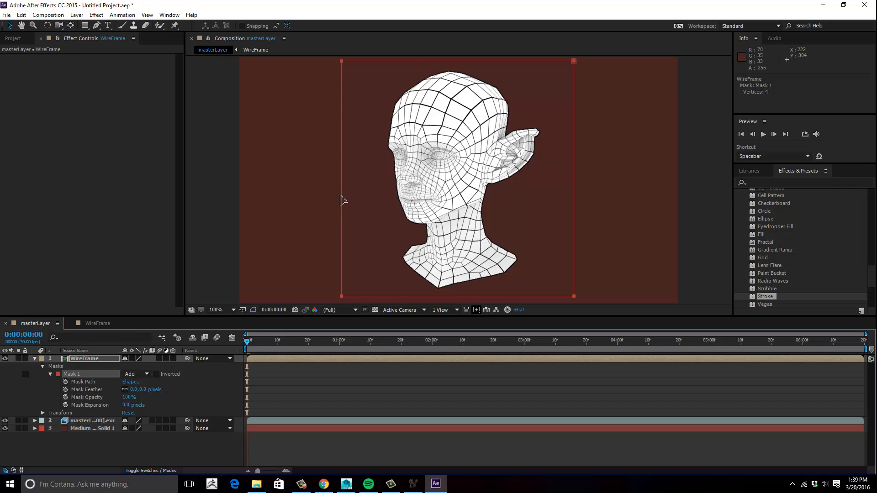
pyautogui.moveTo(359, 201)
pyautogui.mouseDown()
pyautogui.moveTo(371, 201)
pyautogui.moveTo(158, 192)
pyautogui.moveTo(92, 202)
pyautogui.mouseUp()
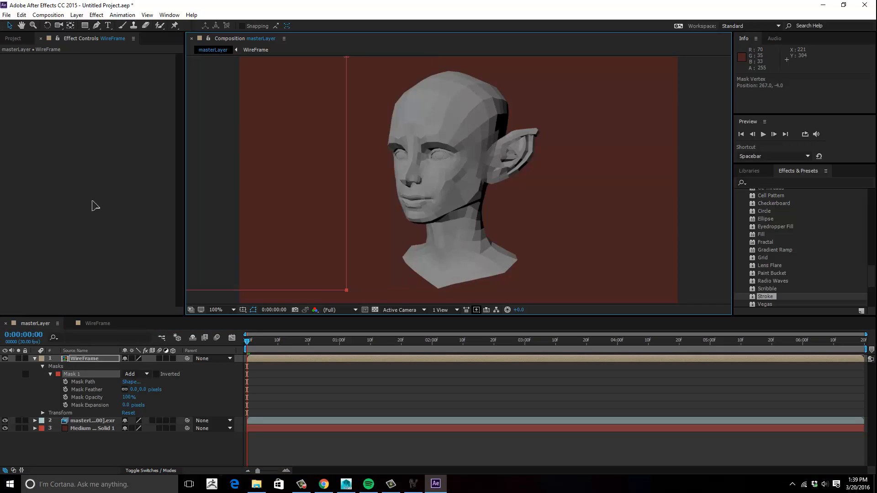
pyautogui.moveTo(167, 202)
pyautogui.mouseDown()
pyautogui.moveTo(358, 198)
pyautogui.moveTo(124, 199)
pyautogui.moveTo(339, 196)
pyautogui.moveTo(204, 198)
pyautogui.moveTo(215, 198)
pyautogui.mouseUp()
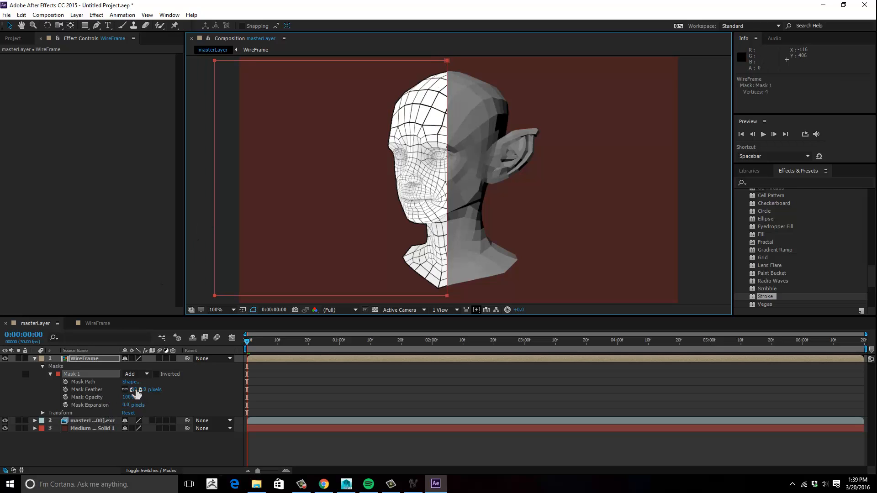
pyautogui.moveTo(138, 389); pyautogui.dragTo(161, 389)
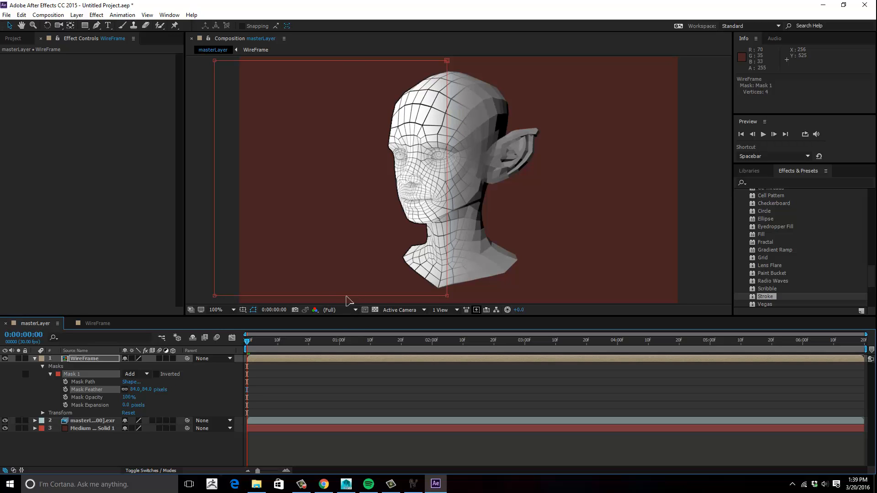
# - Undo the stray mask path edit and pull the mask's left edge in to the composition's left border
pyautogui.moveTo(315, 300); pyautogui.dragTo(325, 298)
pyautogui.hotkey('ctrl', 'z')
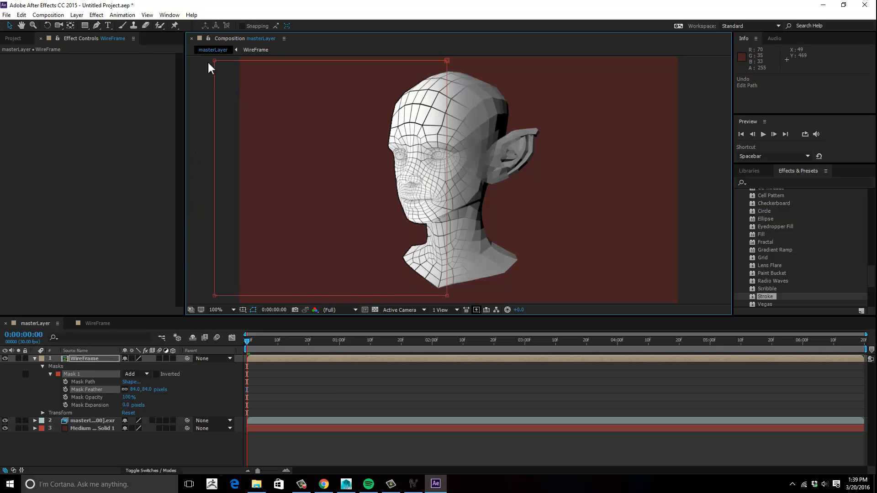
pyautogui.click(217, 117)
pyautogui.moveTo(212, 123); pyautogui.dragTo(235, 126)
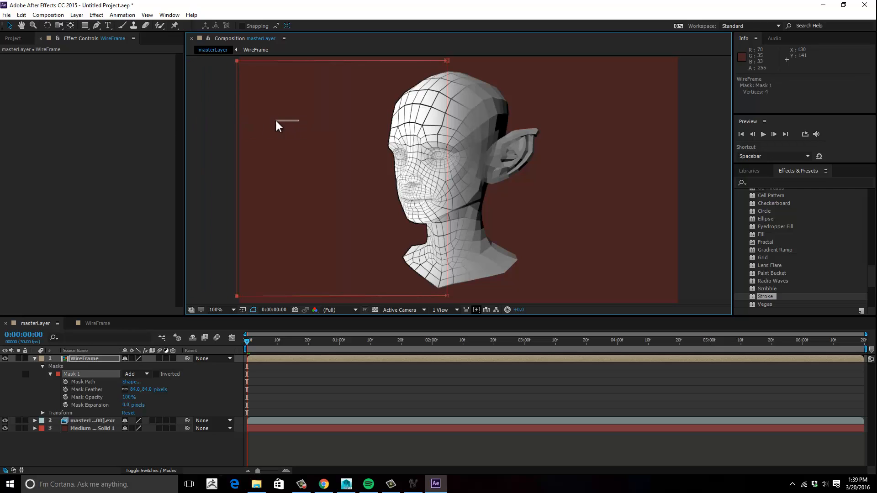
pyautogui.moveTo(433, 145); pyautogui.dragTo(417, 144)
pyautogui.hotkey('ctrl', 'z')
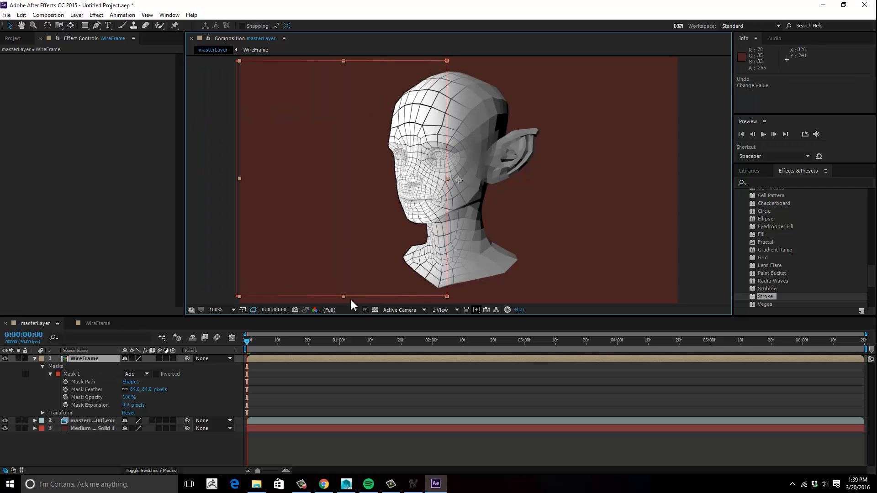
pyautogui.click(357, 297)
pyautogui.moveTo(357, 296); pyautogui.dragTo(359, 298)
pyautogui.hotkey('ctrl', 'z')
pyautogui.click(90, 374)
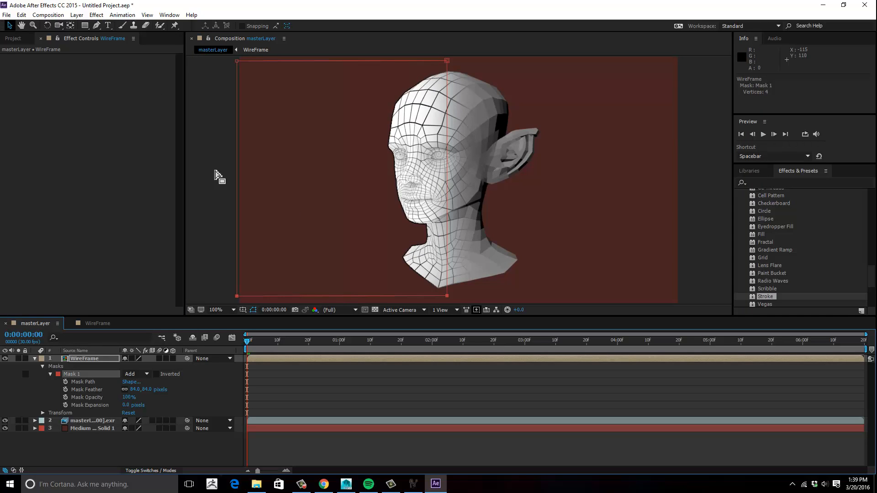
pyautogui.click(61, 366)
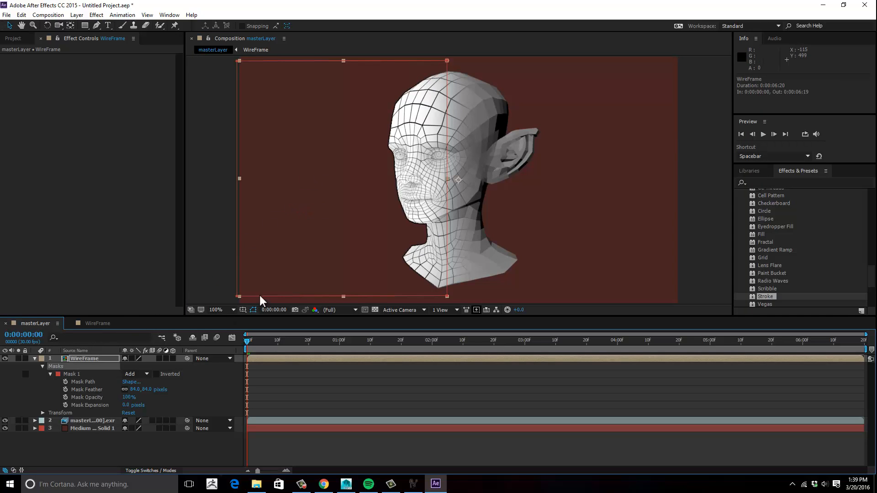
pyautogui.moveTo(322, 297); pyautogui.dragTo(293, 300)
pyautogui.hotkey('ctrl', 'z')
pyautogui.click(72, 374)
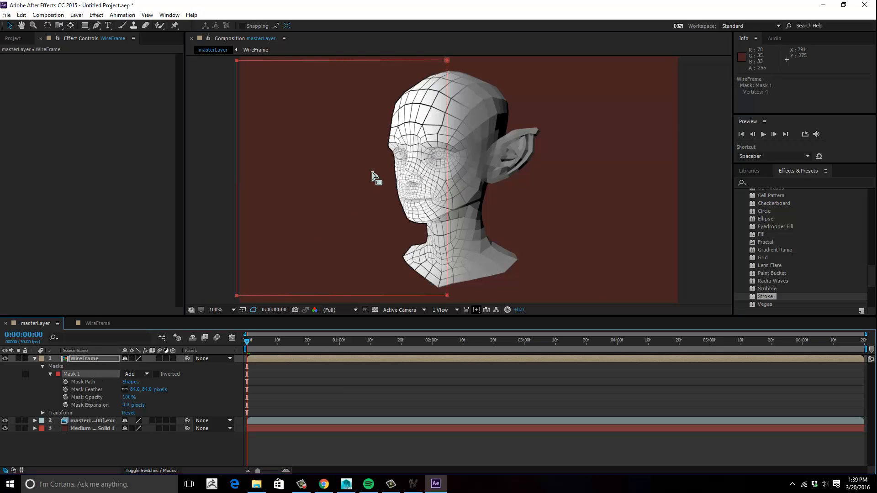
pyautogui.click(343, 172)
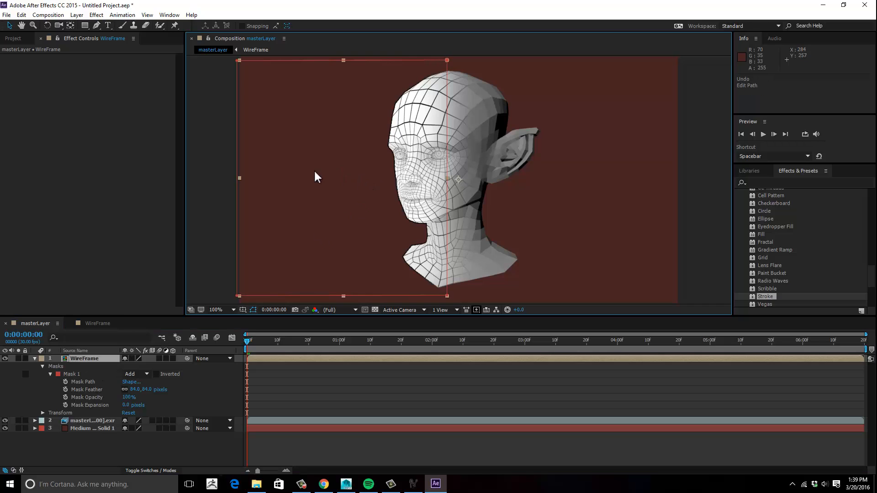
pyautogui.moveTo(314, 170); pyautogui.dragTo(276, 170)
pyautogui.hotkey('ctrl', 'z')
# - Move the whole Mask 1 left until it clears the head, and enable Mask Path keyframing at 0:00:00:00
pyautogui.click(64, 375)
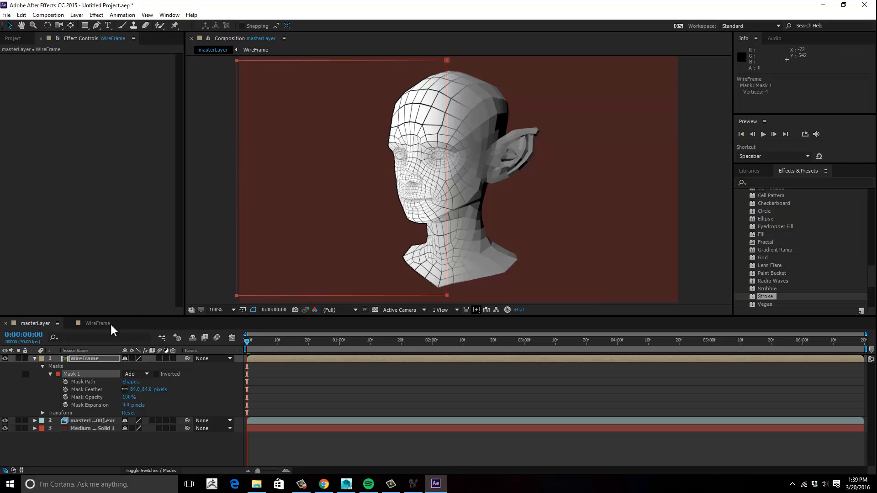
pyautogui.click(83, 382)
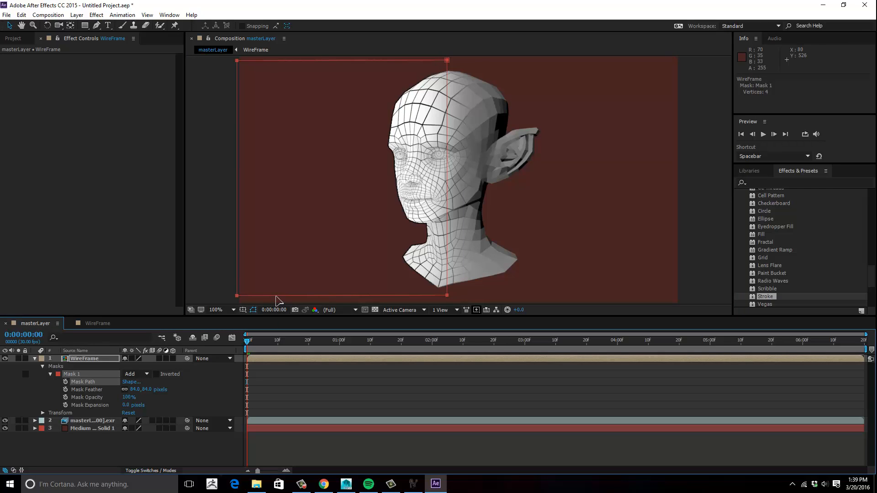
pyautogui.moveTo(277, 297); pyautogui.dragTo(190, 297)
pyautogui.click(65, 382)
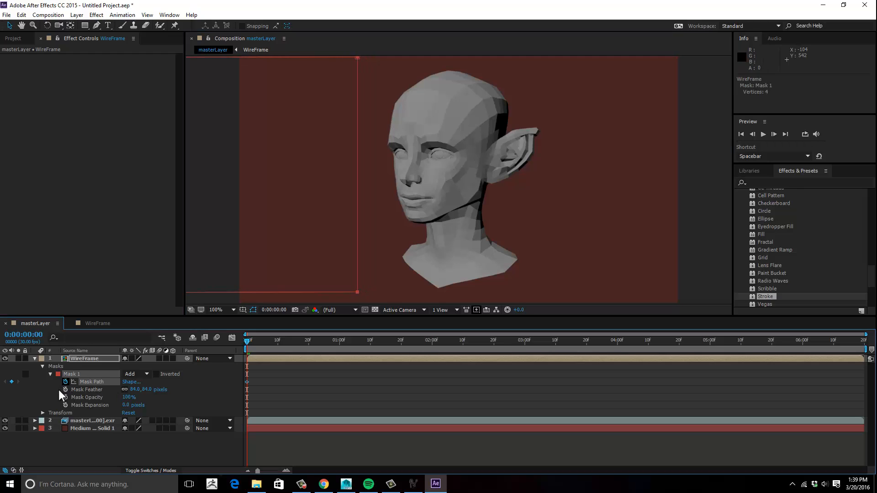
# - Hold the mask path with a keyframe at 0:00:02:15, and at 0:00:04:00 shift the mask right over the whole head
pyautogui.moveTo(247, 343); pyautogui.dragTo(600, 347)
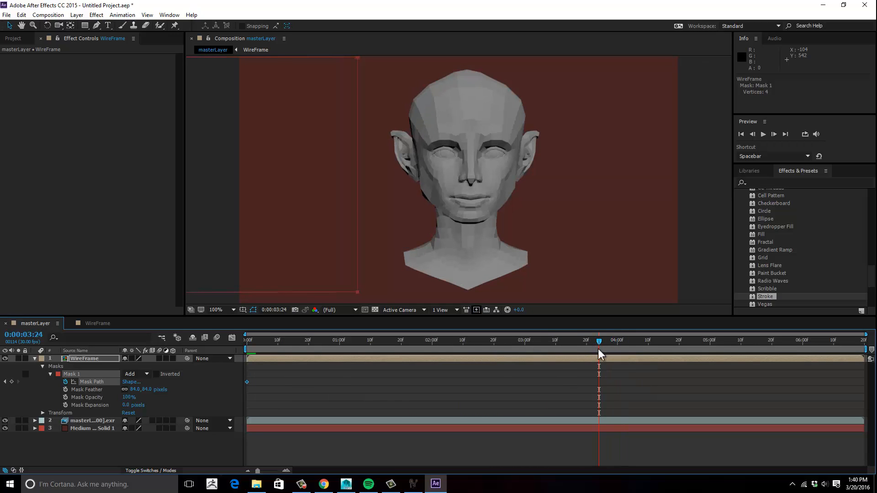
pyautogui.moveTo(600, 350); pyautogui.dragTo(478, 354)
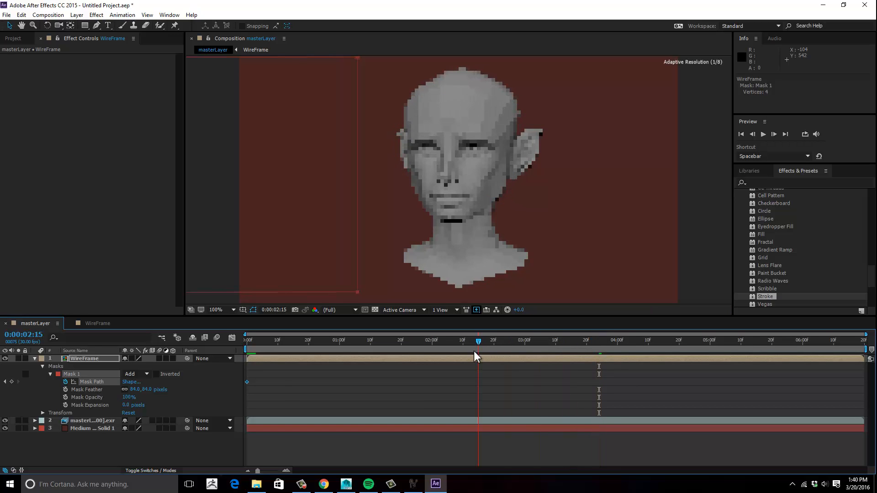
pyautogui.click(12, 382)
pyautogui.moveTo(573, 344); pyautogui.dragTo(618, 348)
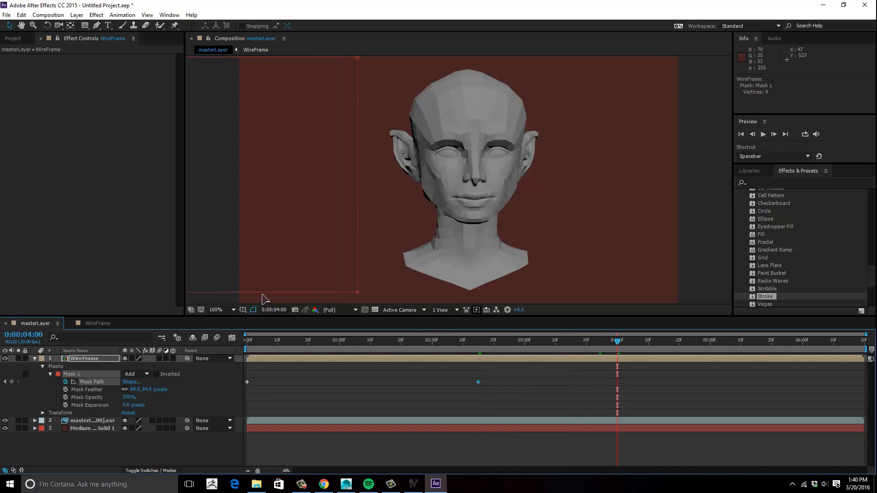
pyautogui.moveTo(263, 297); pyautogui.dragTo(489, 301)
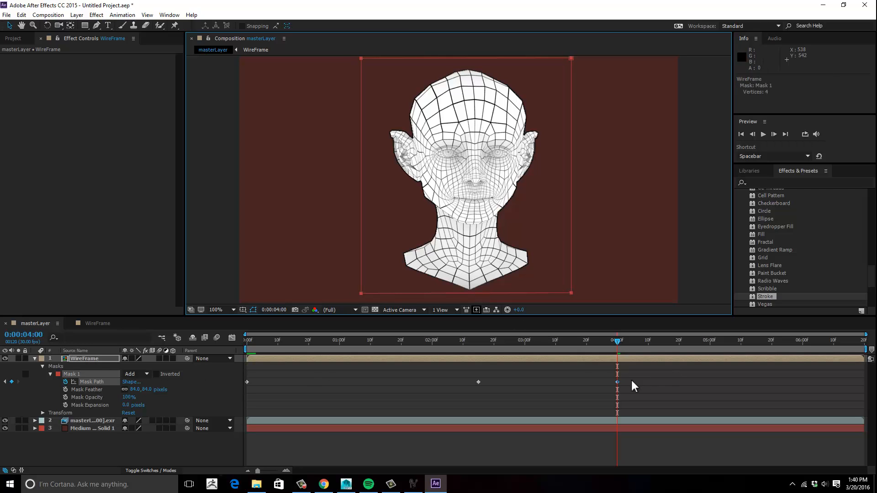
# - Preview the animated wireframe wipe from the first frame and return the time indicator to 0:00:00:00
pyautogui.moveTo(617, 346)
pyautogui.mouseDown()
pyautogui.moveTo(270, 347)
pyautogui.moveTo(209, 375)
pyautogui.mouseUp()
pyautogui.click(376, 443)
pyautogui.press('space')
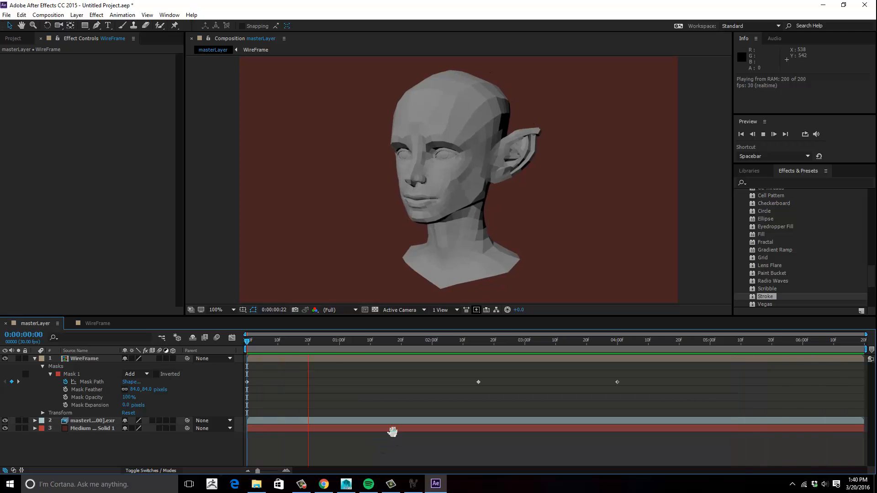
pyautogui.click(337, 342)
pyautogui.moveTo(336, 340); pyautogui.dragTo(247, 341)
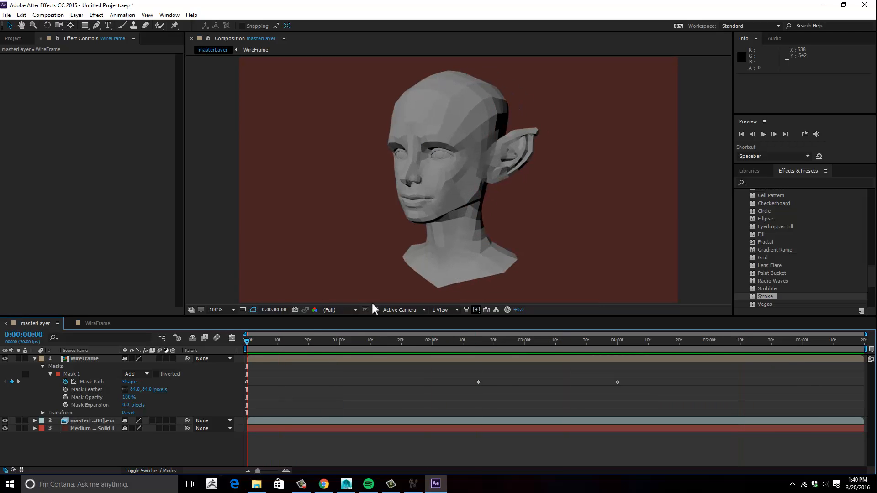
pyautogui.click(22, 15)
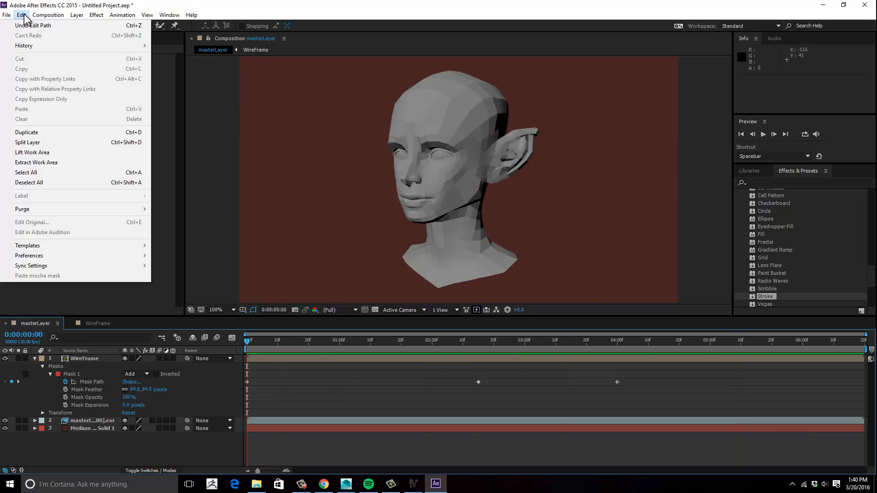
pyautogui.moveTo(10, 17)
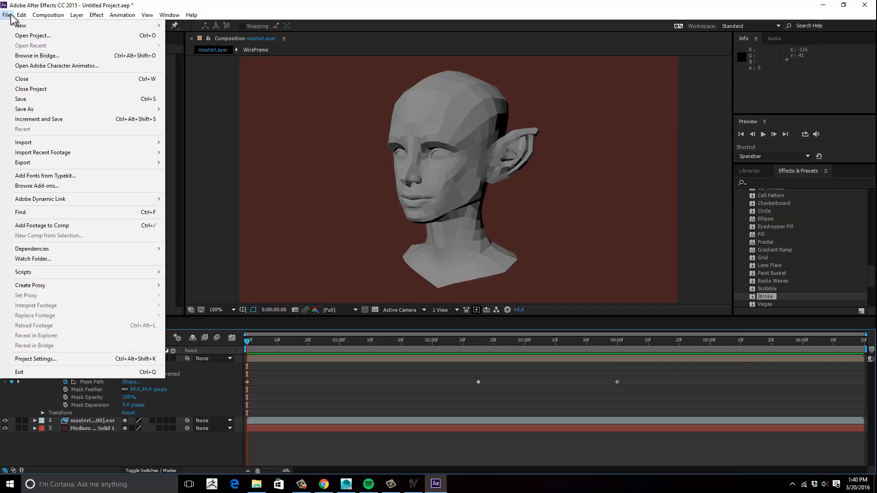
pyautogui.click(40, 16)
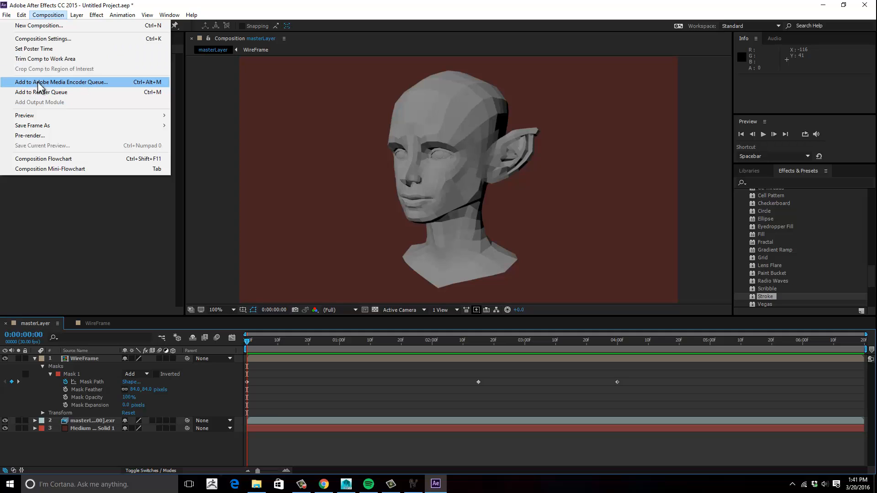
pyautogui.click(72, 82)
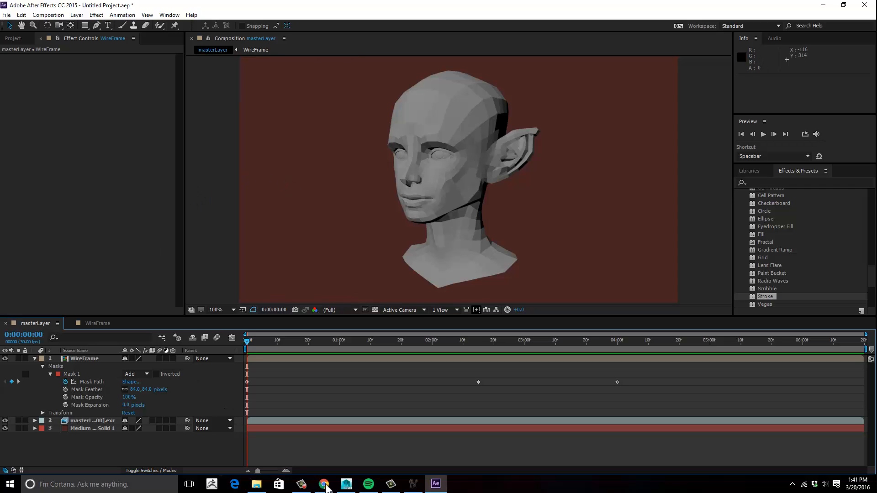
# - Switch to the ElfHead scene in Maya and select the head mesh to inspect its wireframe
pyautogui.moveTo(346, 488)
pyautogui.click(365, 424)
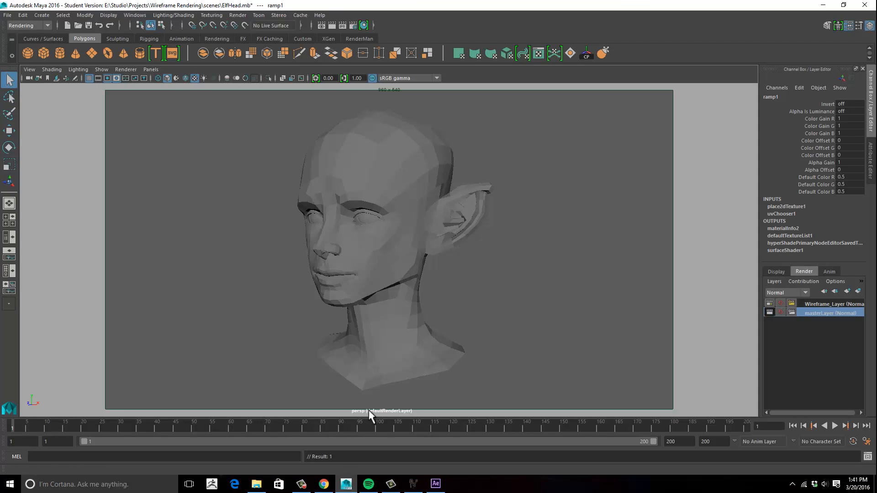
pyautogui.click(409, 262)
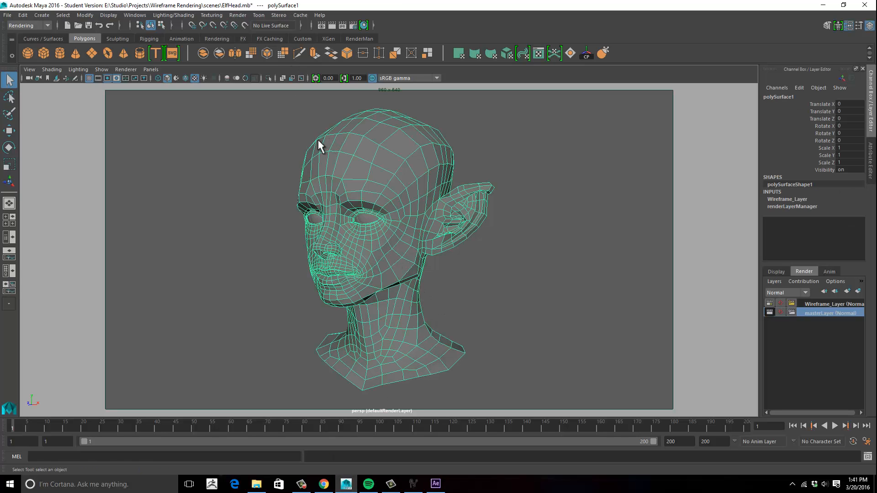